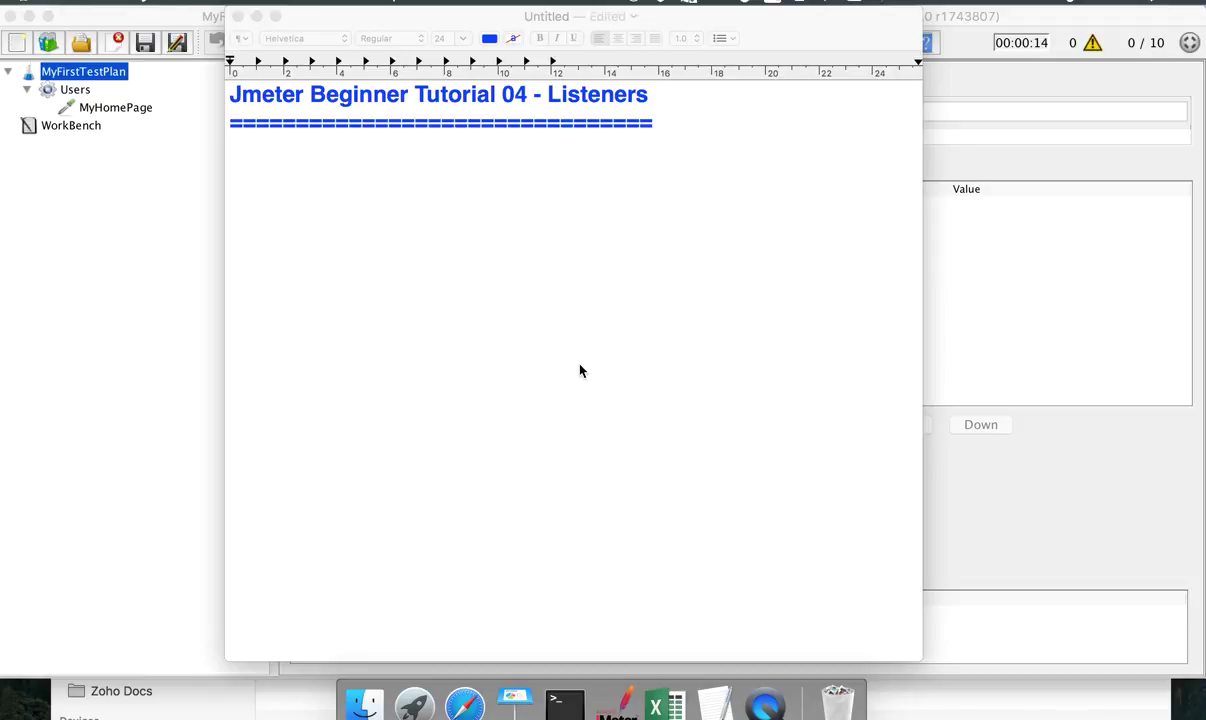
- Add notes below the heading: "listener = elements that gather information about the performance test" and "used to view results / metrics of the test"
click(425, 164)
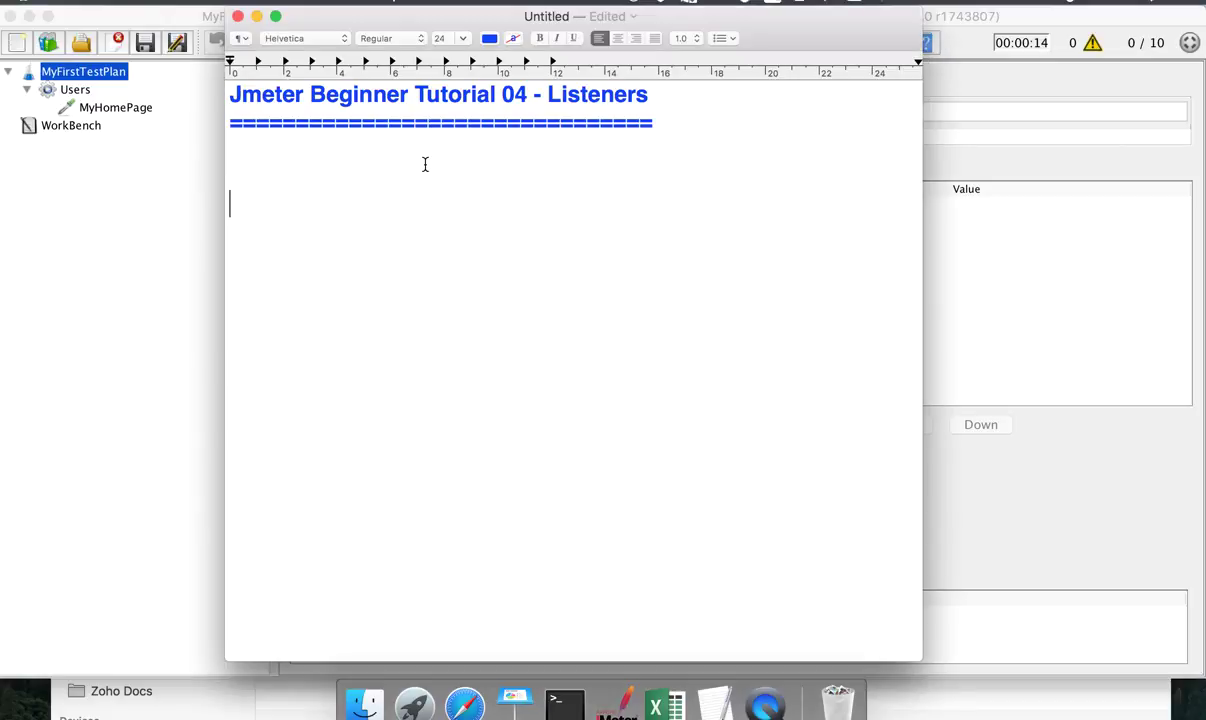
text(listener = elements that gather information about the performance test)
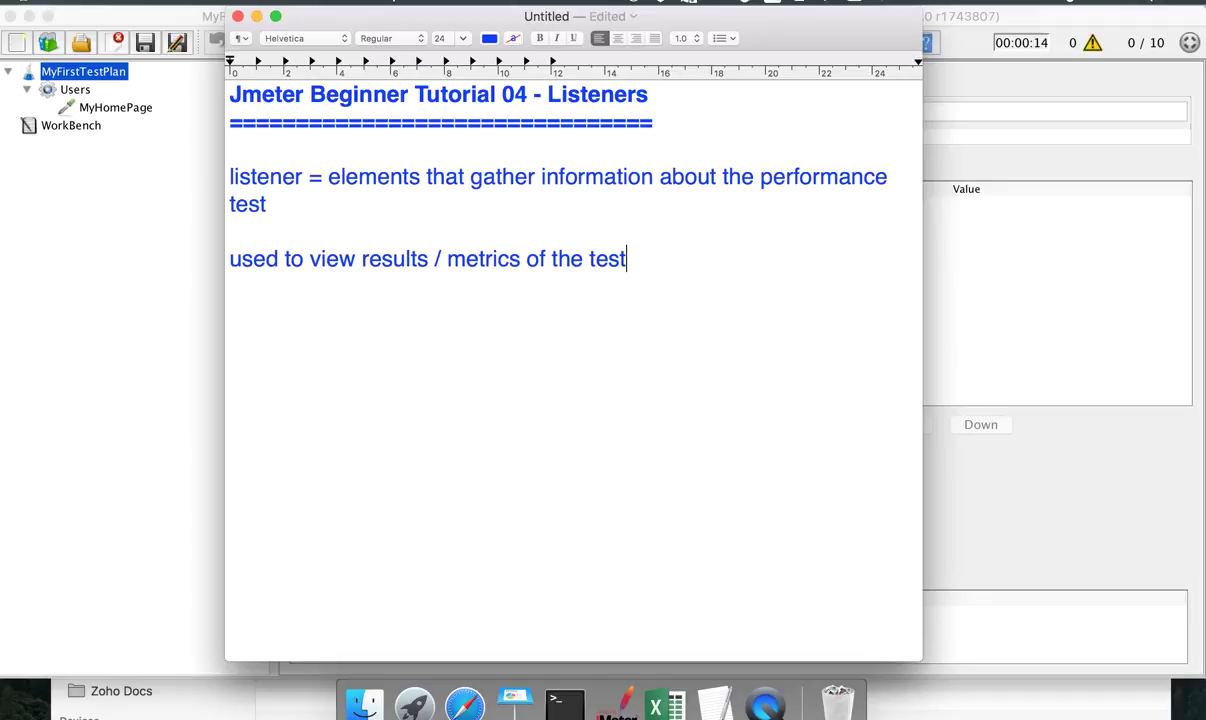
- Switch to JMeter and review the names of the test plan, thread group and HTTP request, plus the request's server and path
click(942, 177)
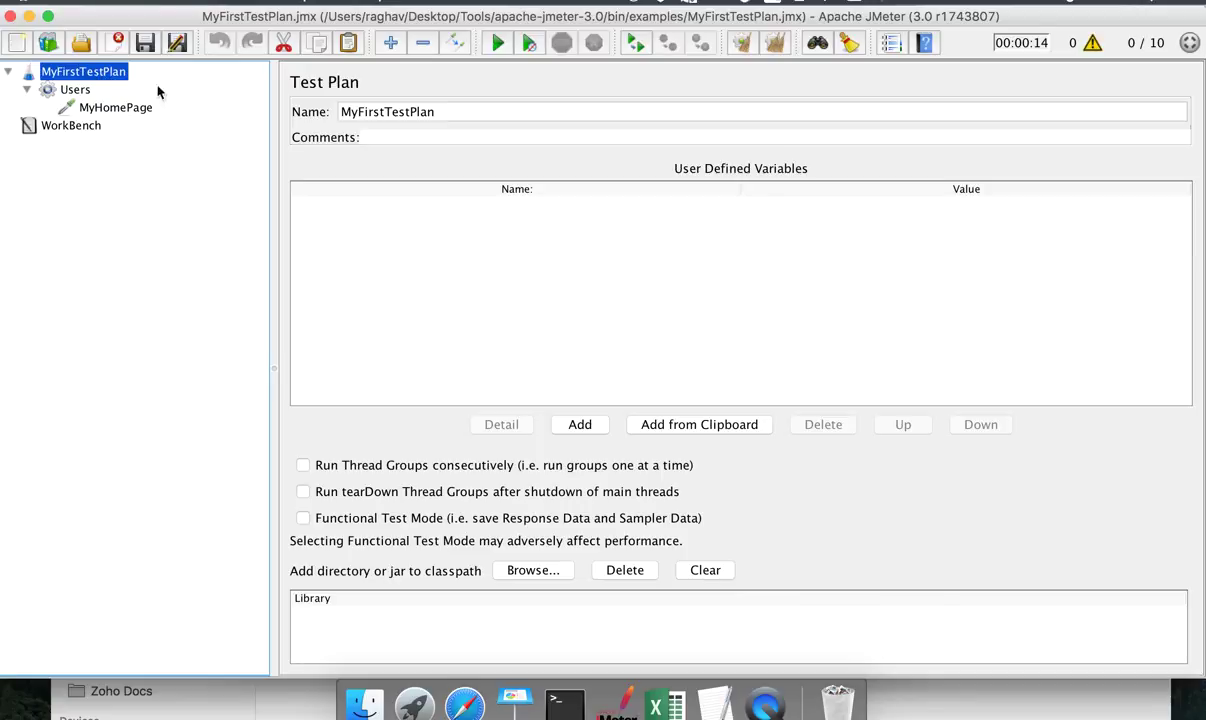
drag(446, 110, 345, 106)
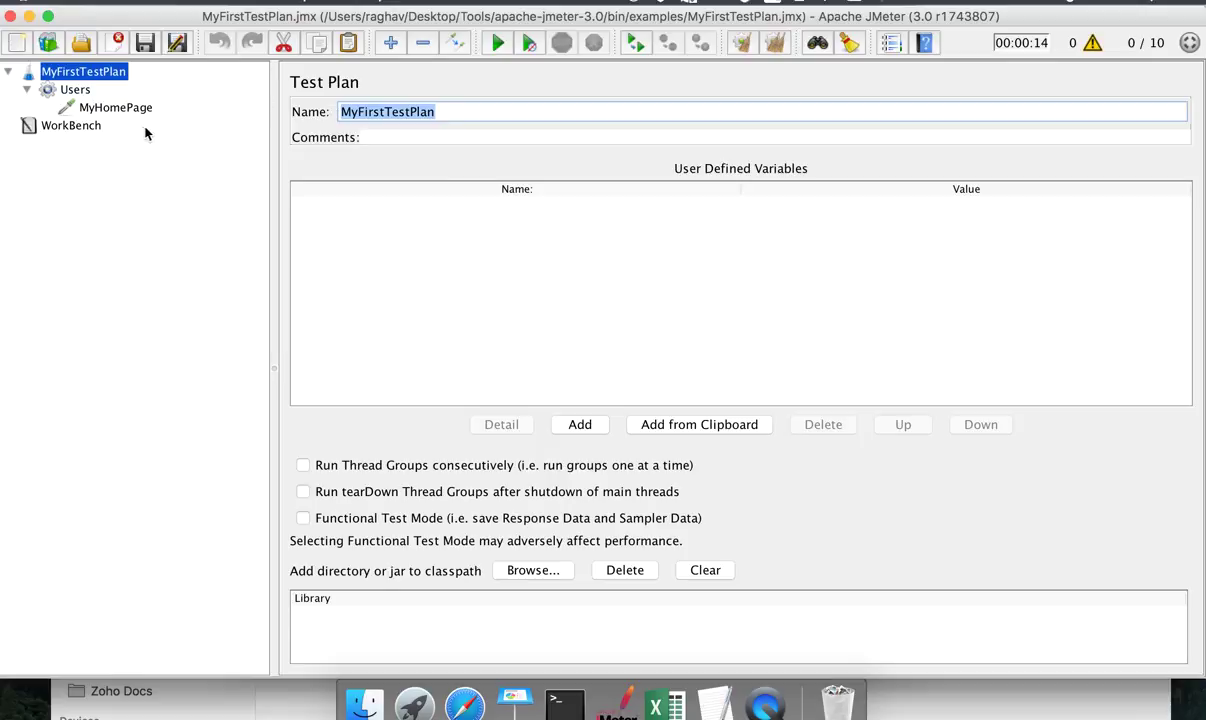
click(77, 90)
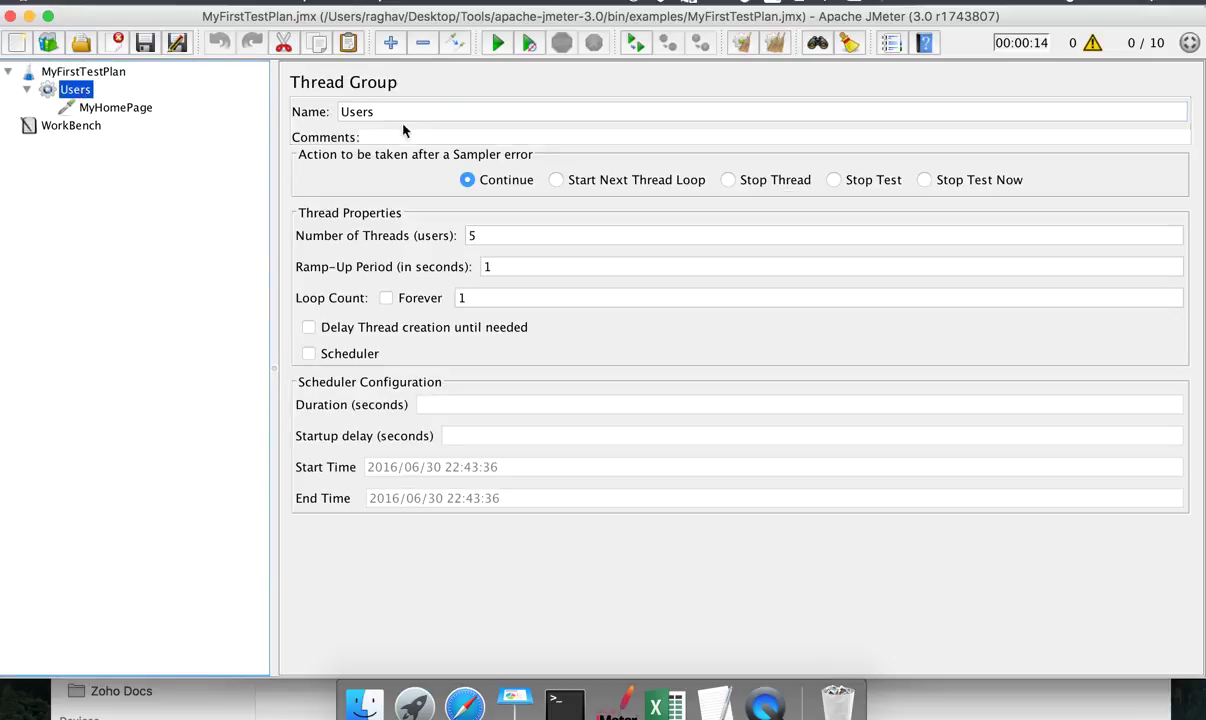
drag(390, 111, 330, 113)
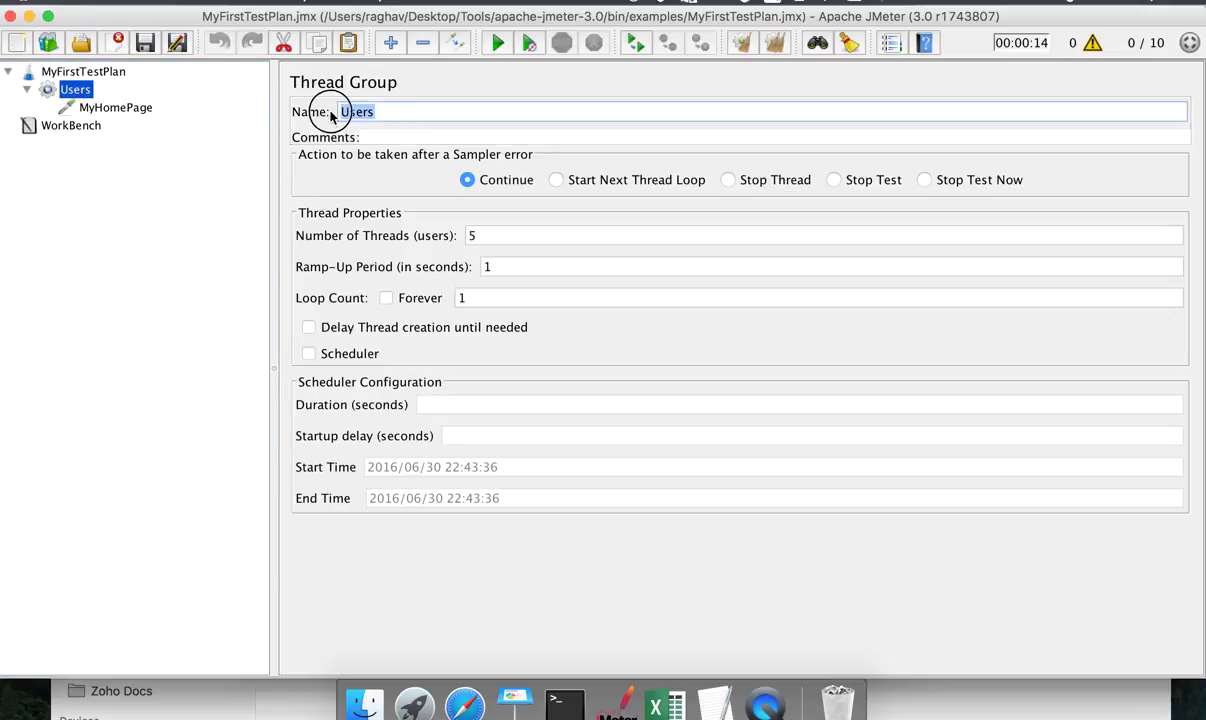
click(115, 109)
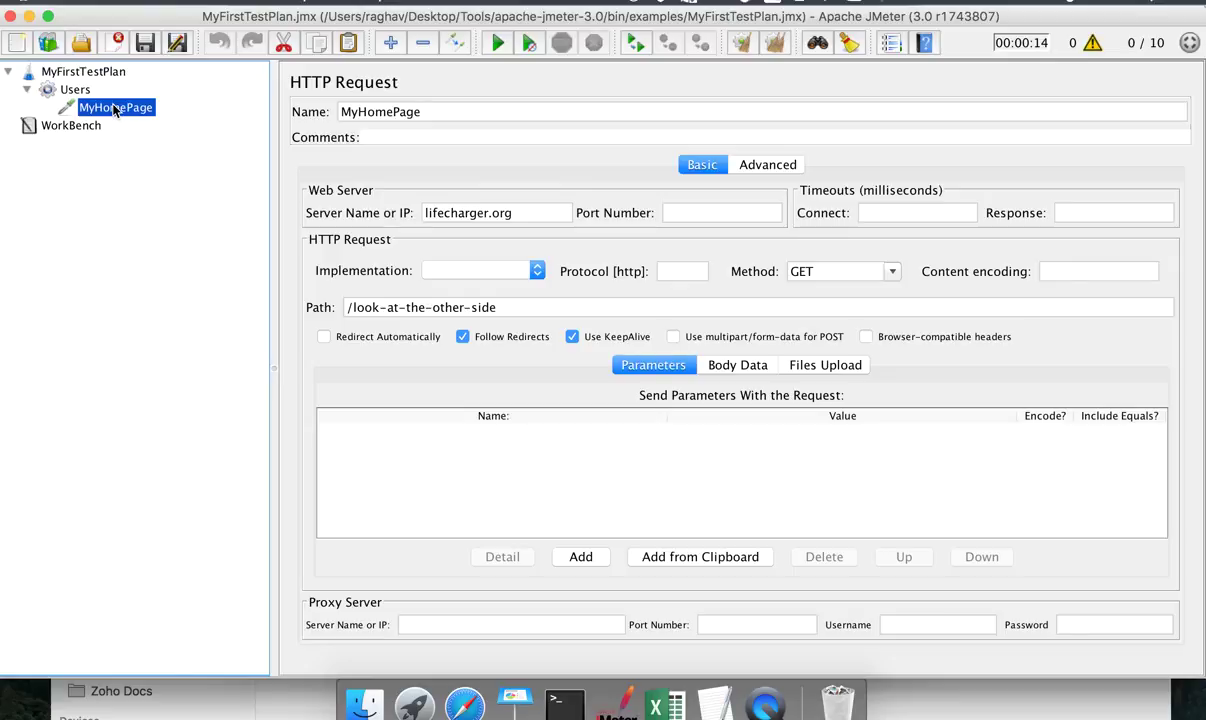
double_click(400, 111)
click(342, 111)
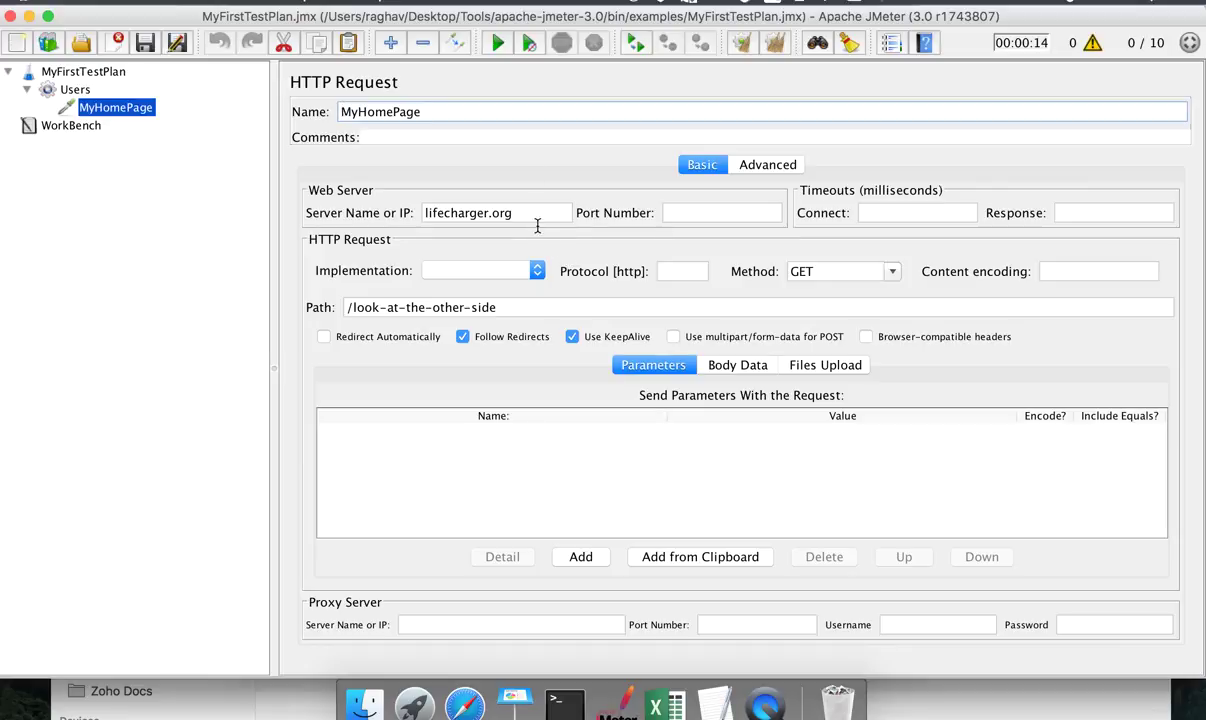
drag(534, 215, 408, 214)
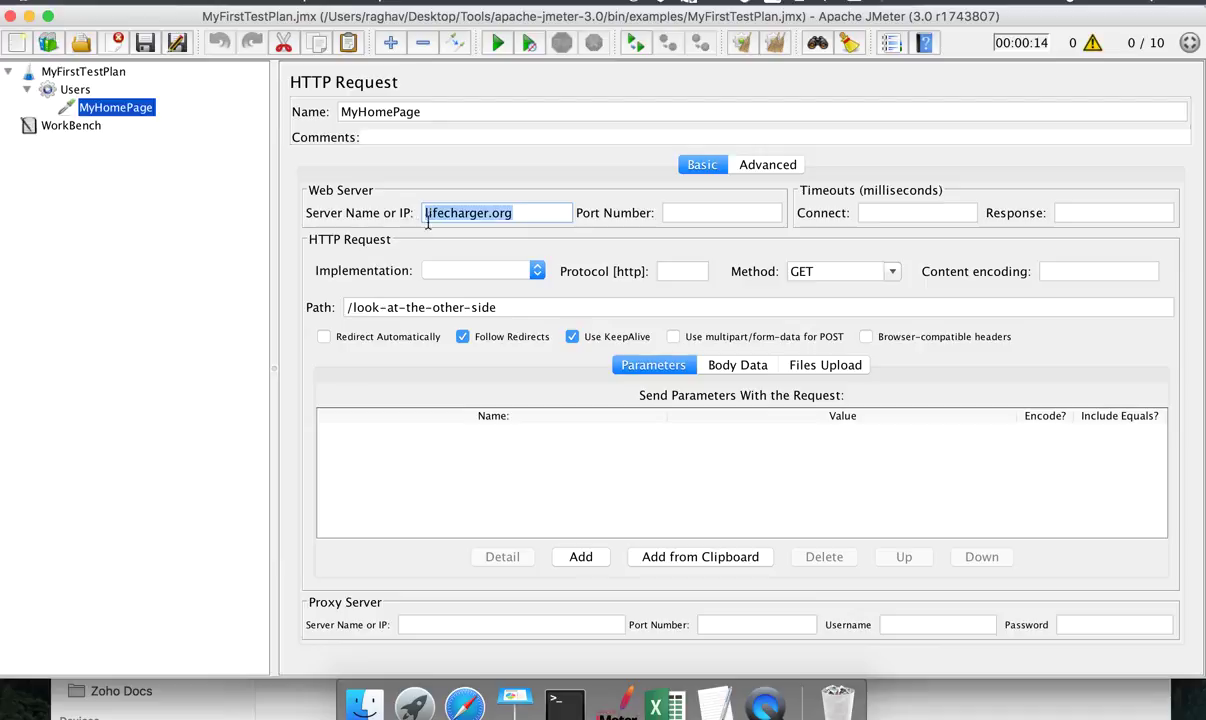
click(500, 307)
drag(500, 307, 346, 285)
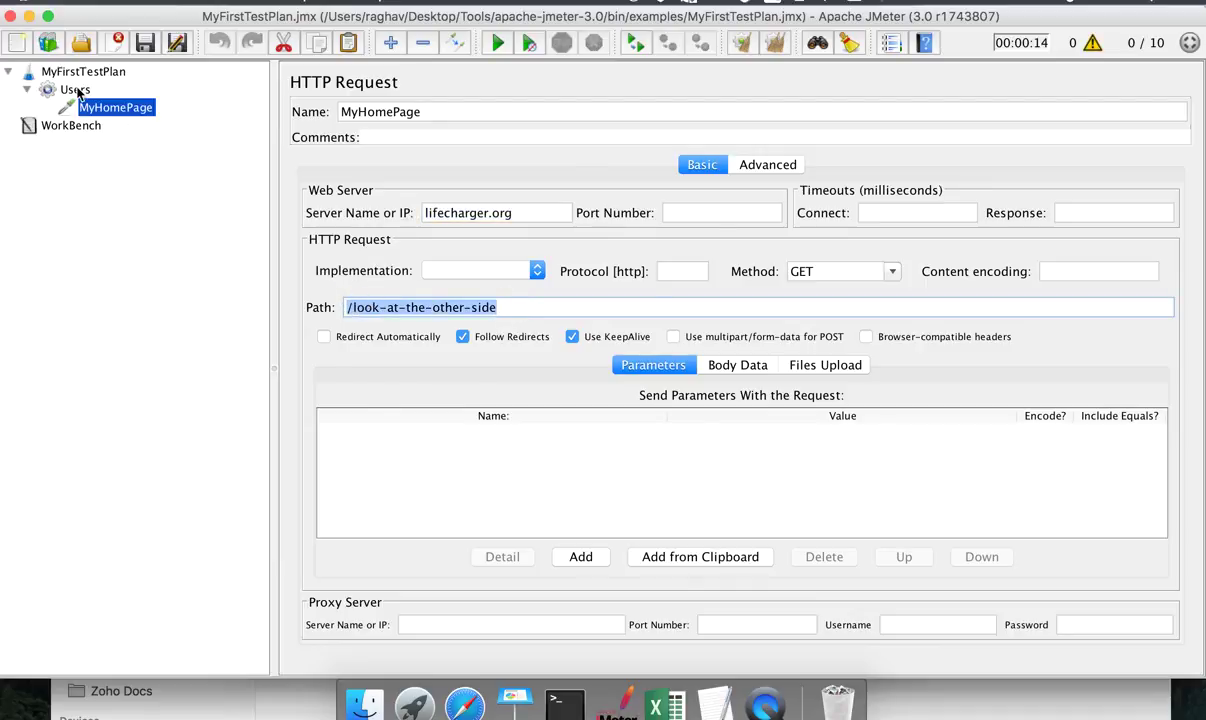
- Review the number of threads, ramp-up period and loop count of the Users thread group
click(77, 89)
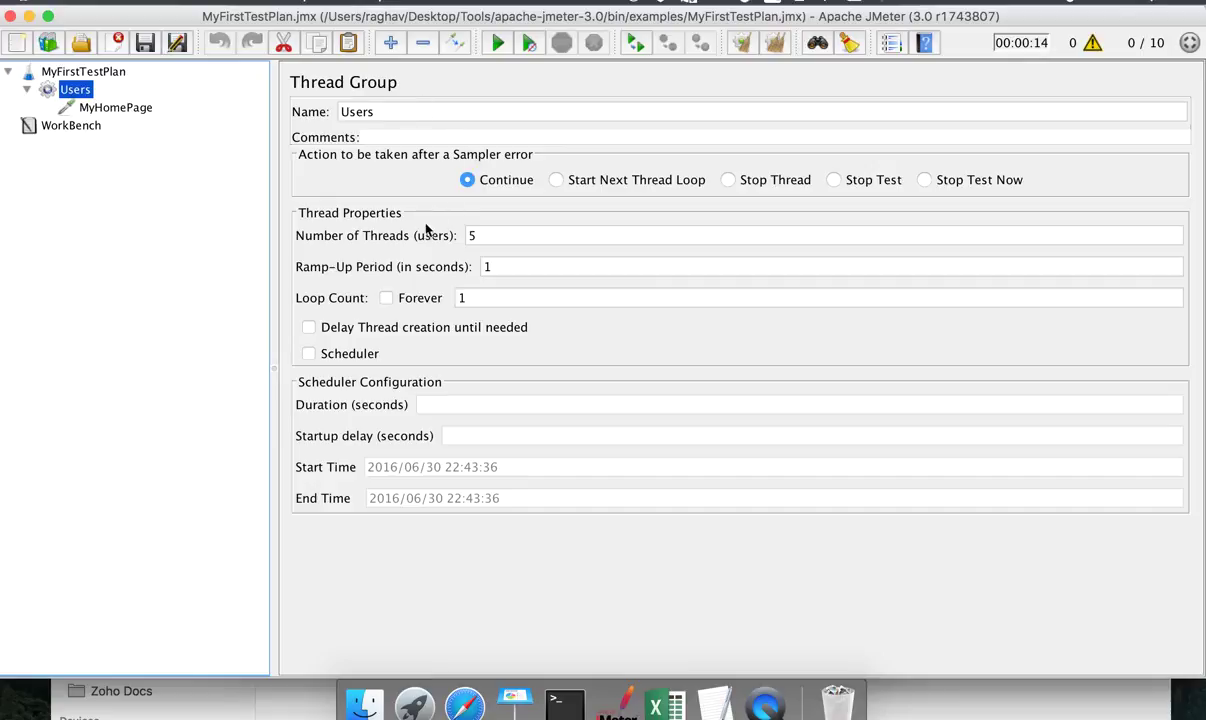
click(517, 236)
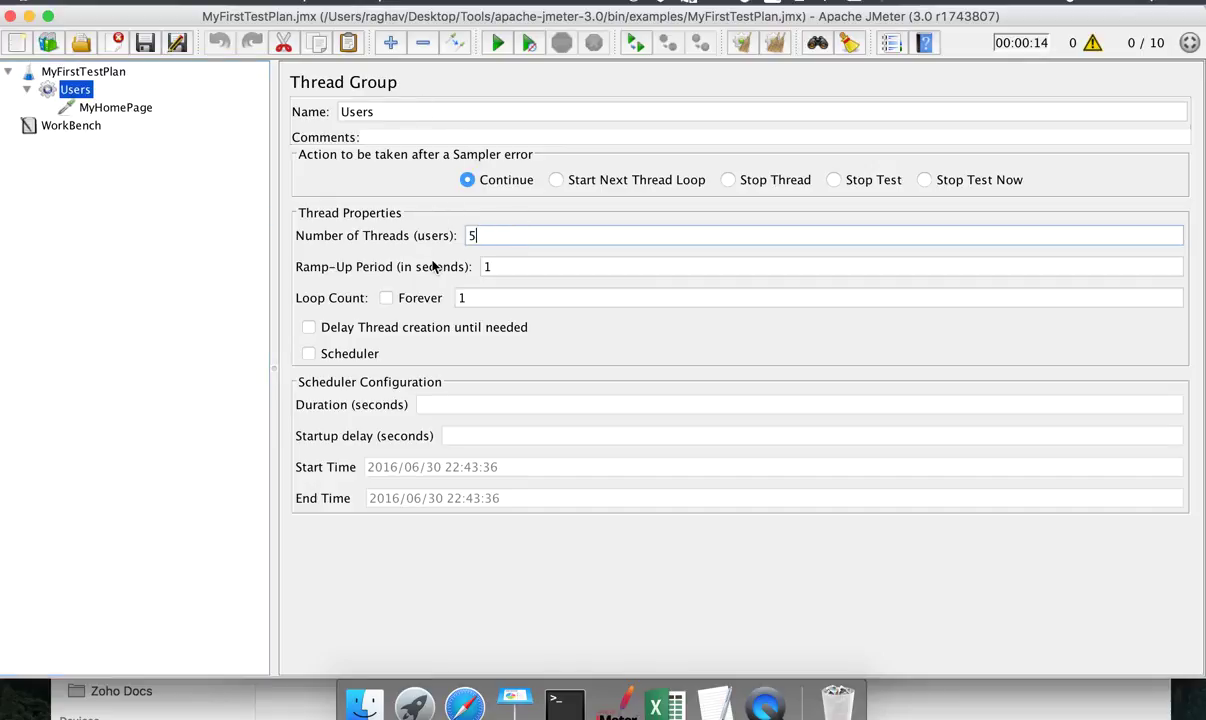
click(521, 268)
click(403, 268)
click(508, 266)
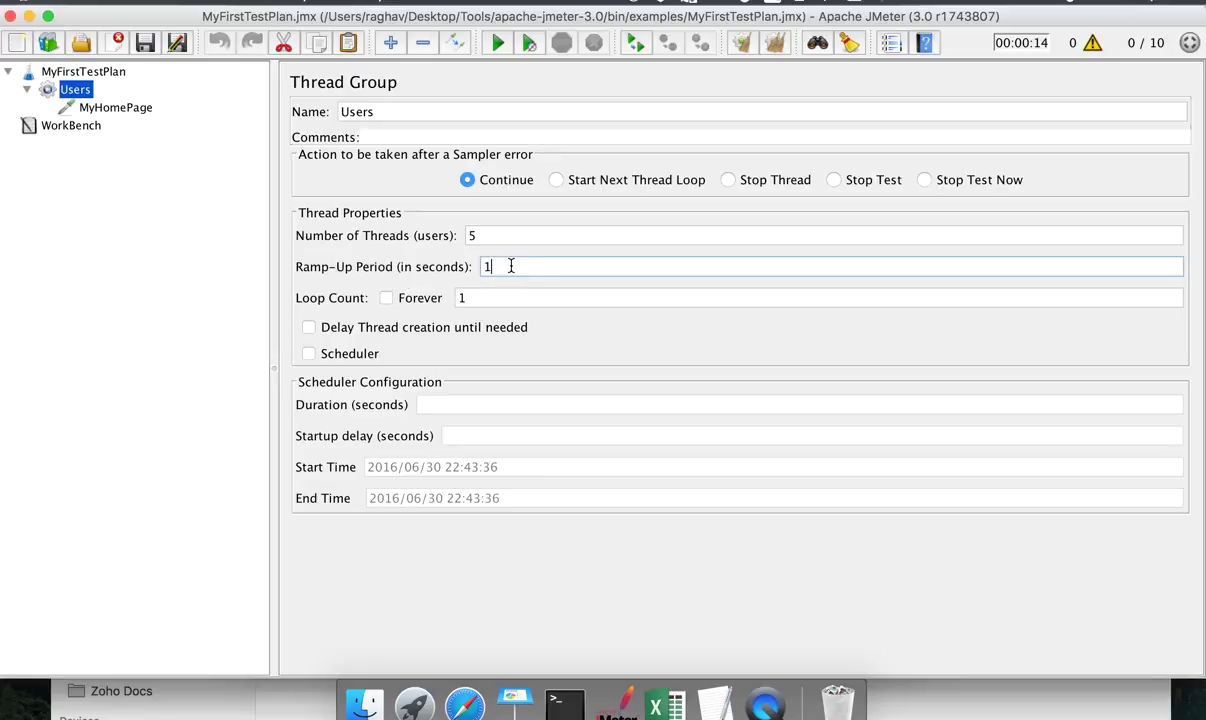
click(475, 235)
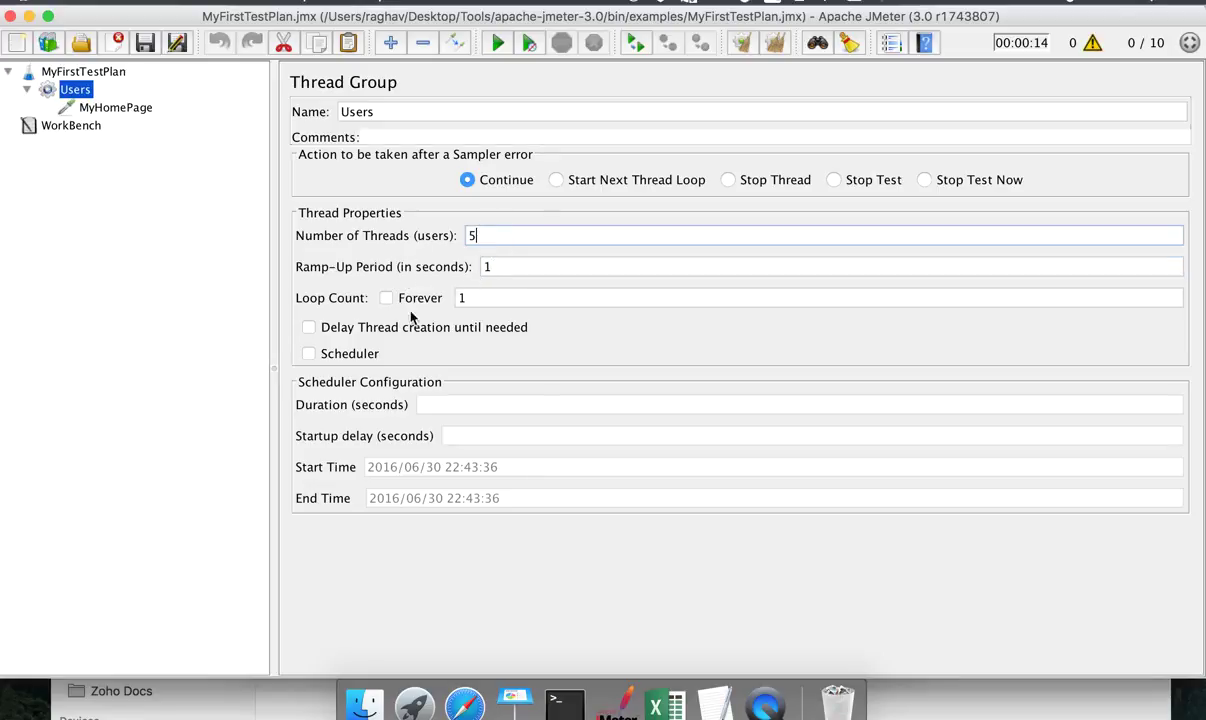
click(501, 299)
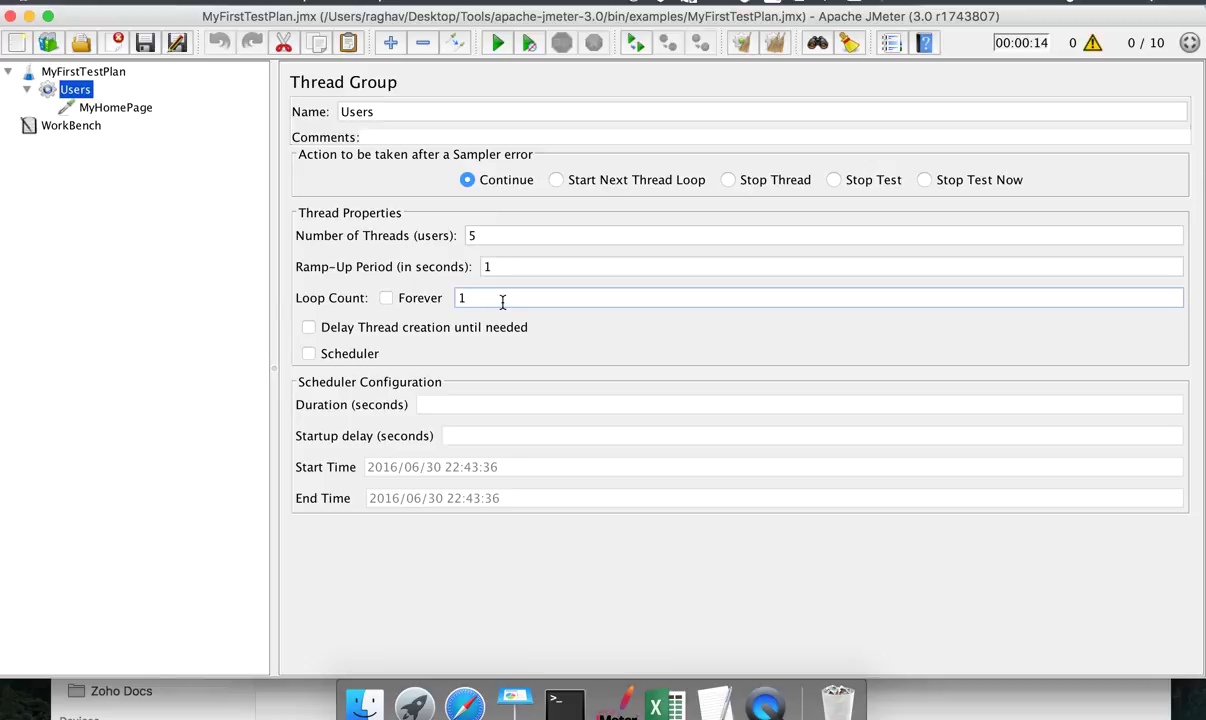
- Add a View Results in Table listener to the Users thread group and run the test
right_click(80, 97)
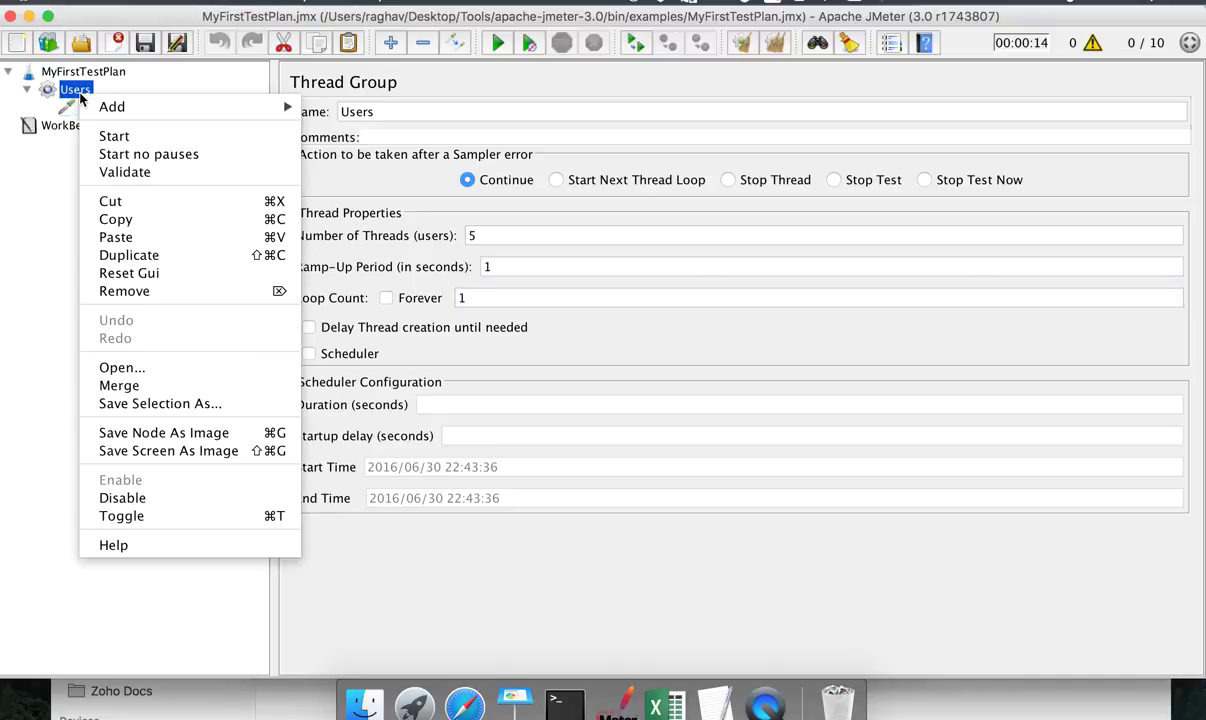
mouse_move(113, 110)
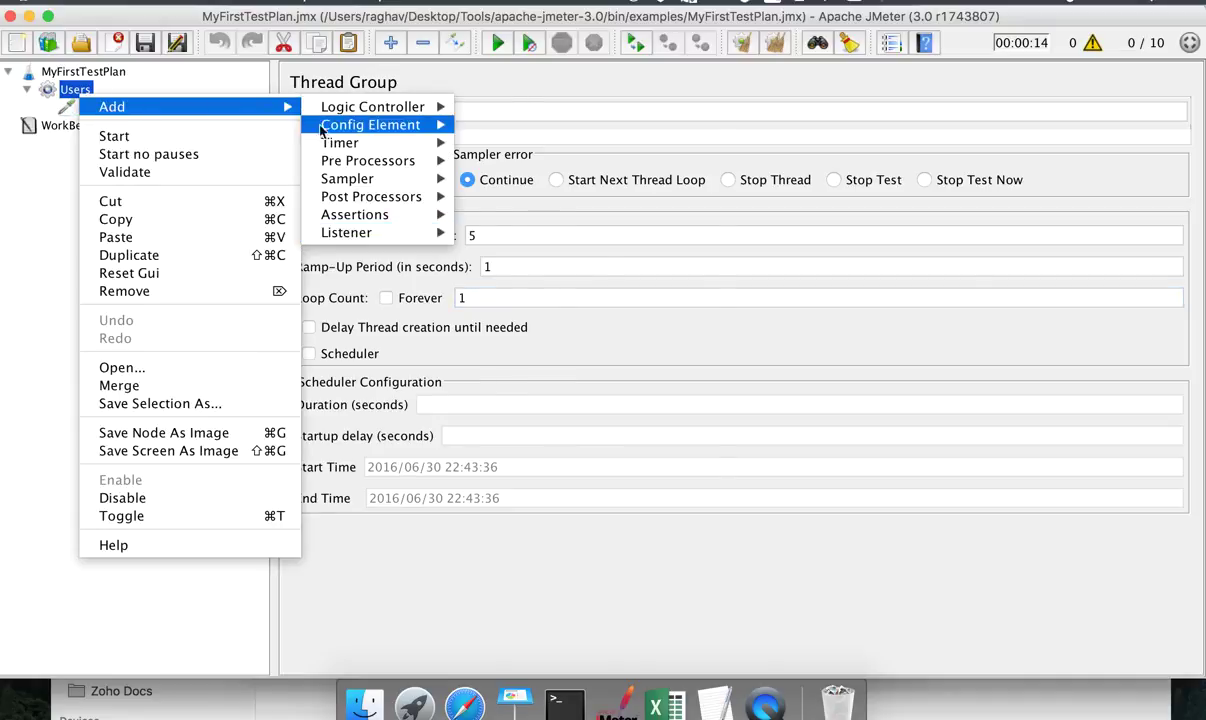
mouse_move(366, 235)
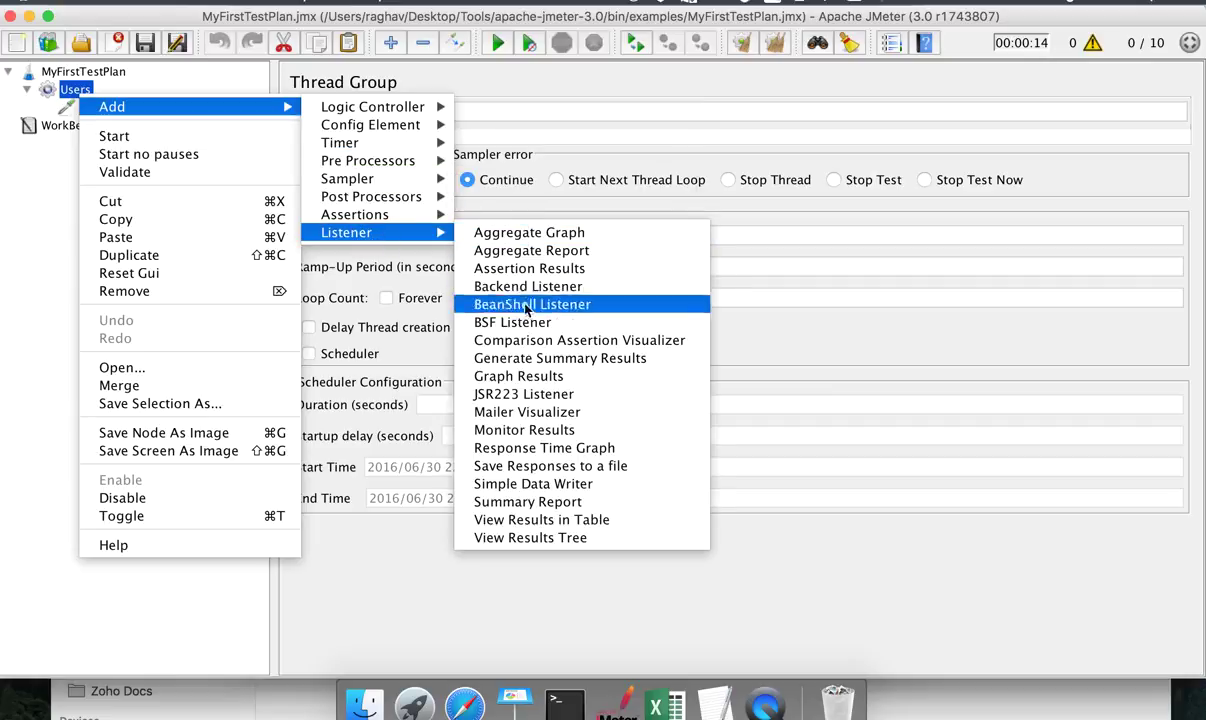
click(555, 520)
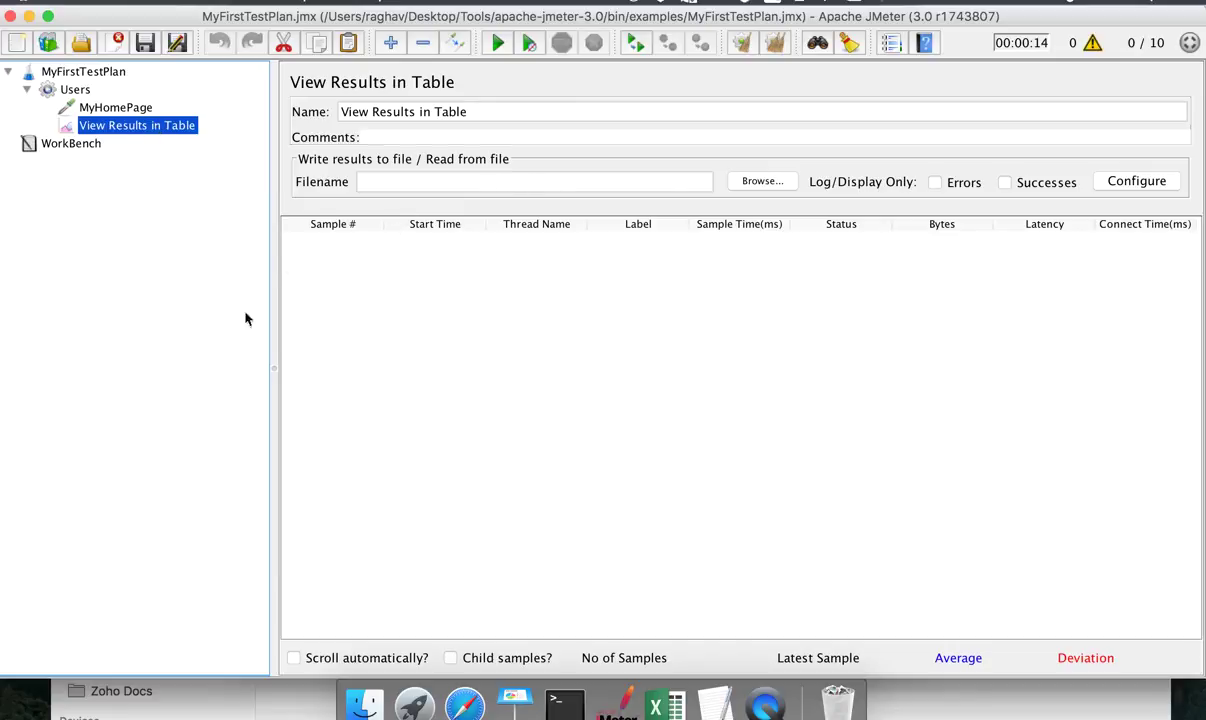
click(498, 46)
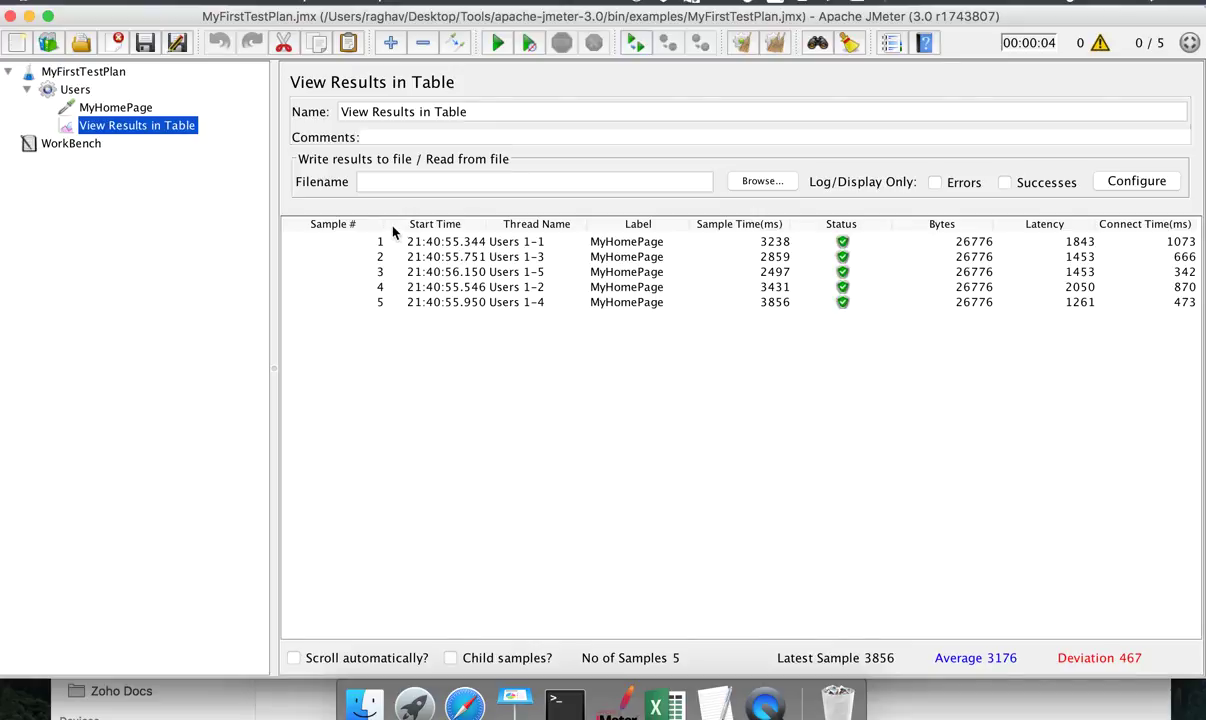
- Check the Users thread group's loop count against the number of samples in the results table
click(75, 89)
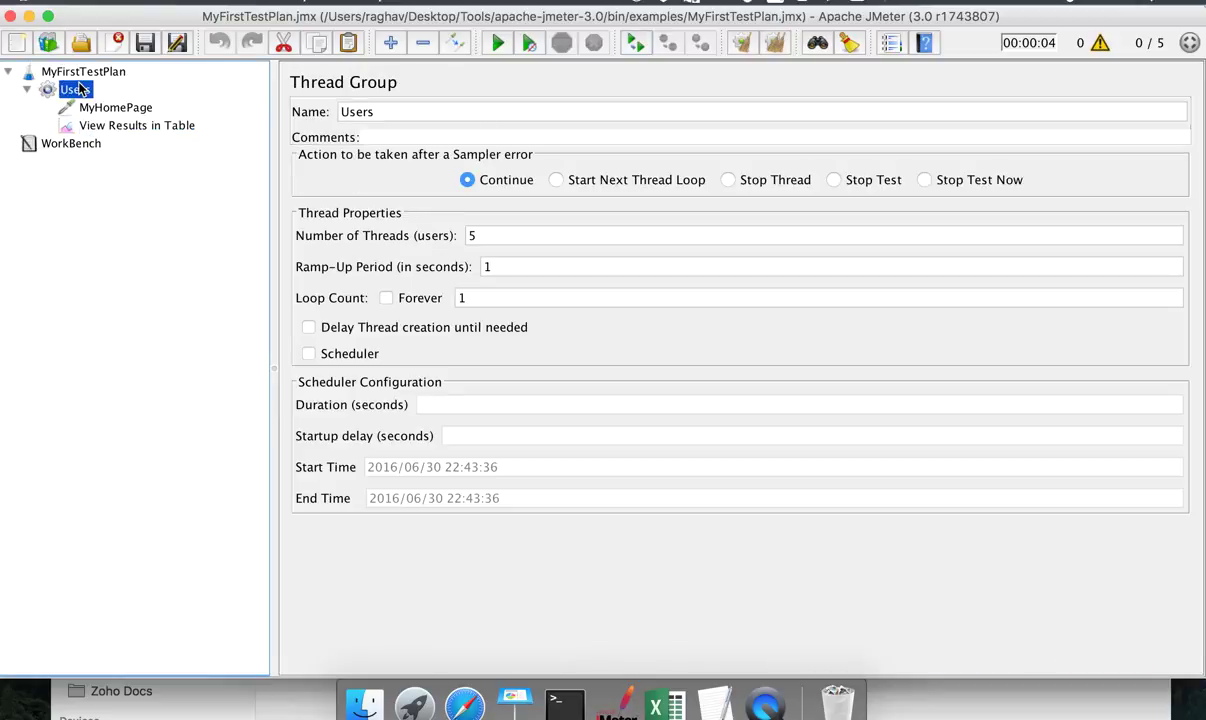
click(465, 298)
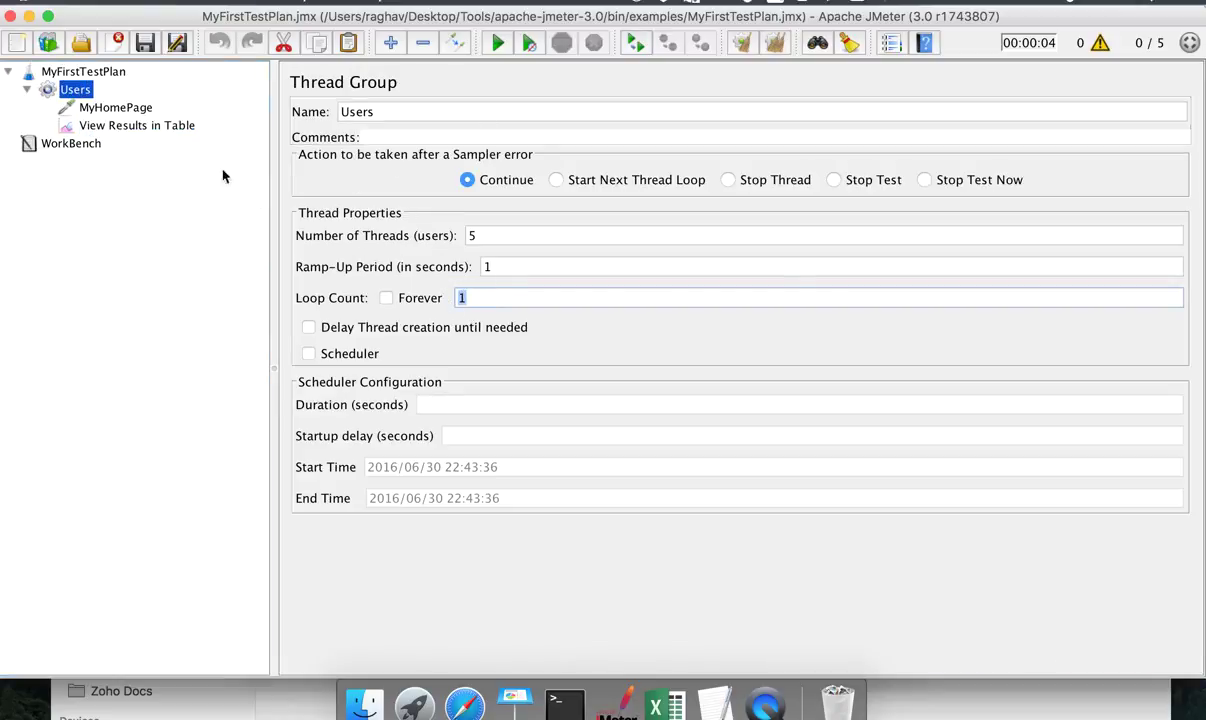
click(180, 126)
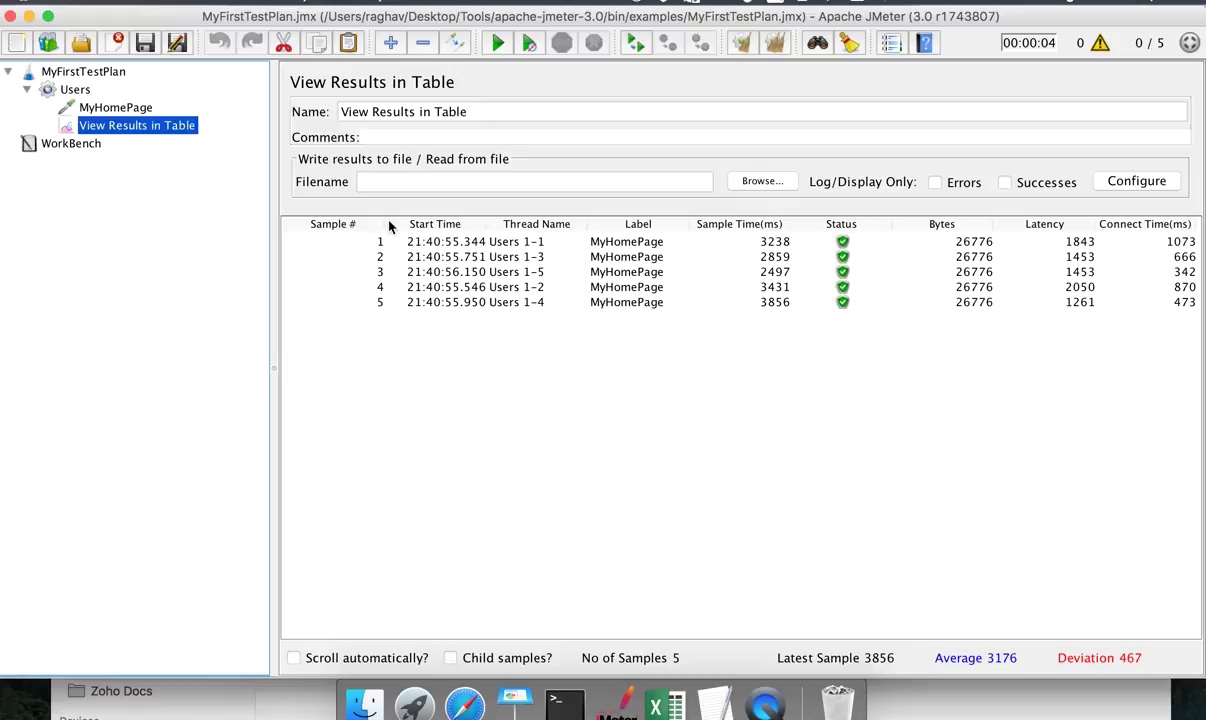
- Narrow the Sample # column and examine the start time and thread name of the first four samples
drag(384, 225, 318, 225)
click(377, 242)
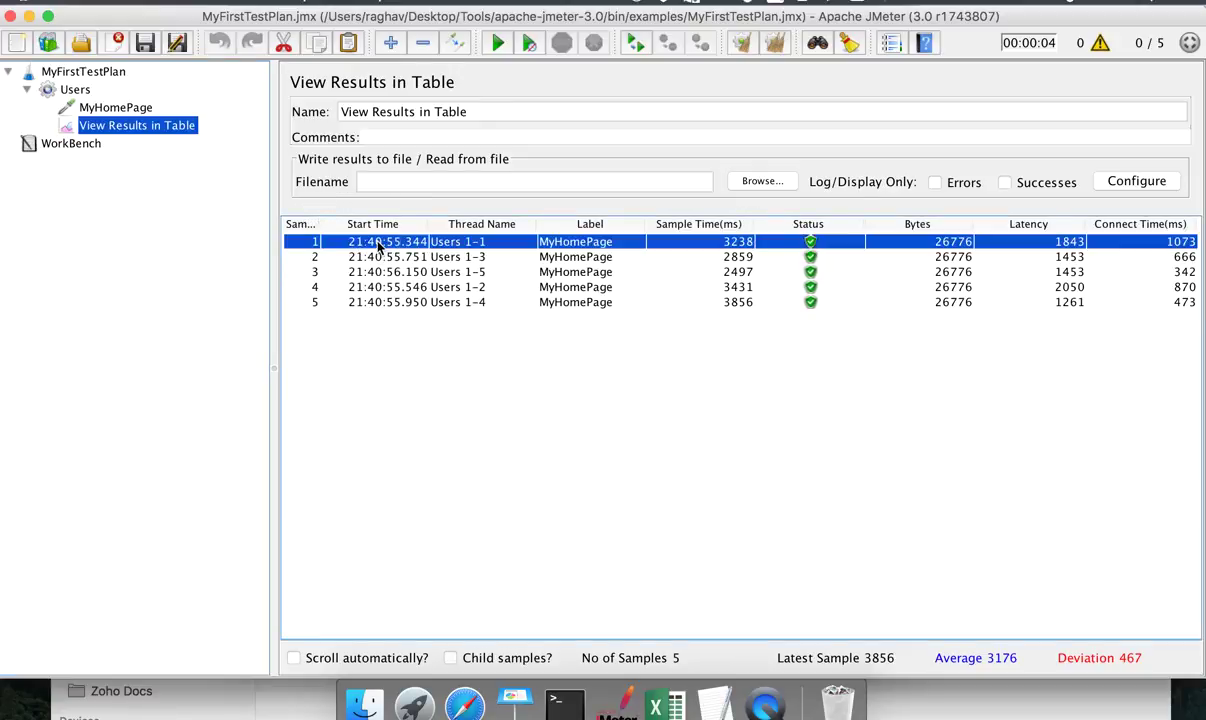
click(488, 258)
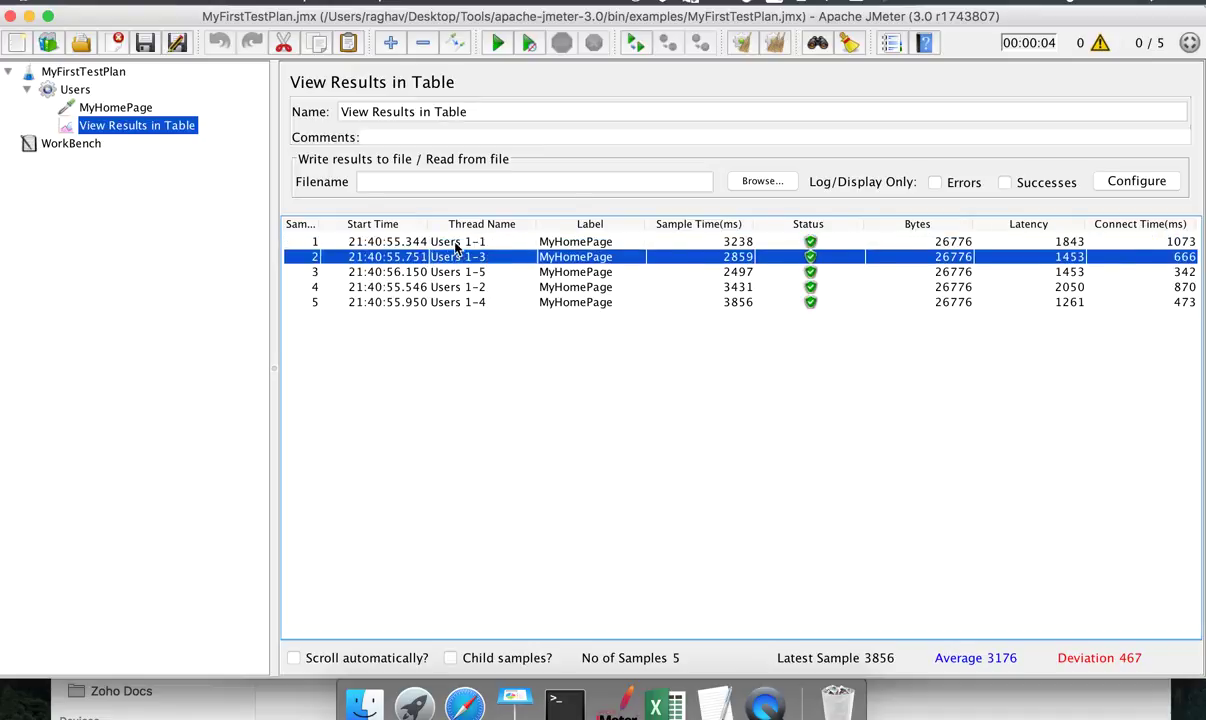
click(455, 243)
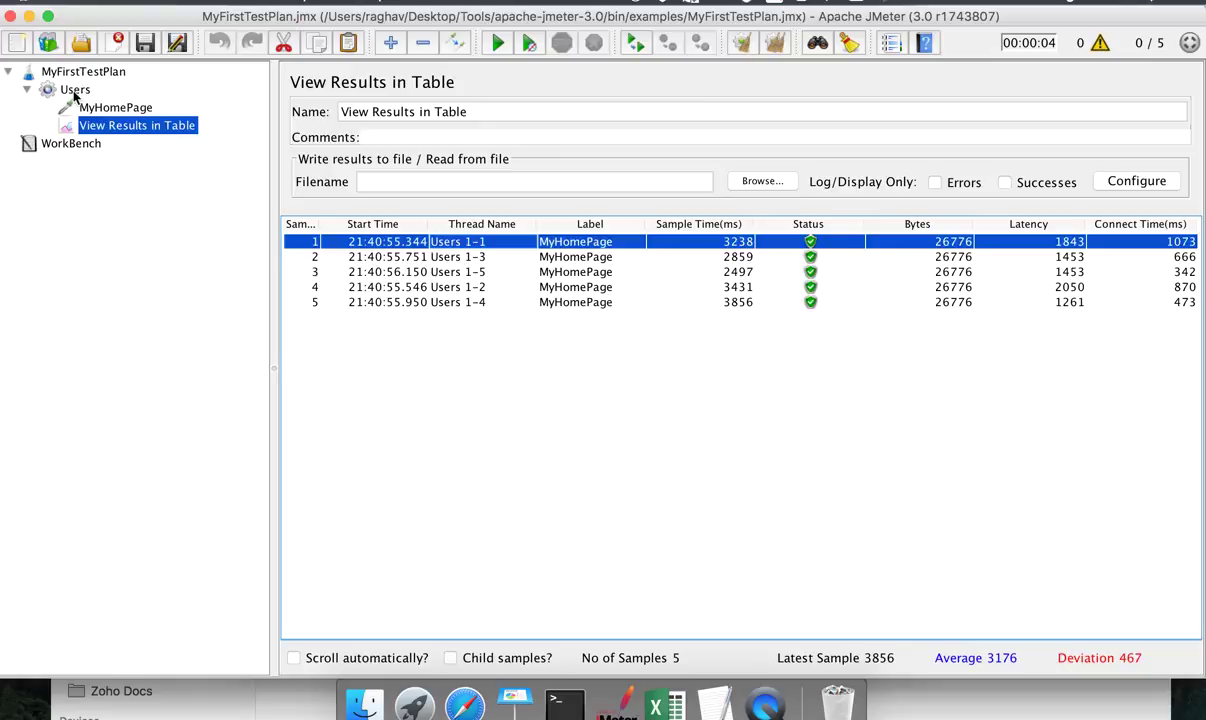
click(472, 257)
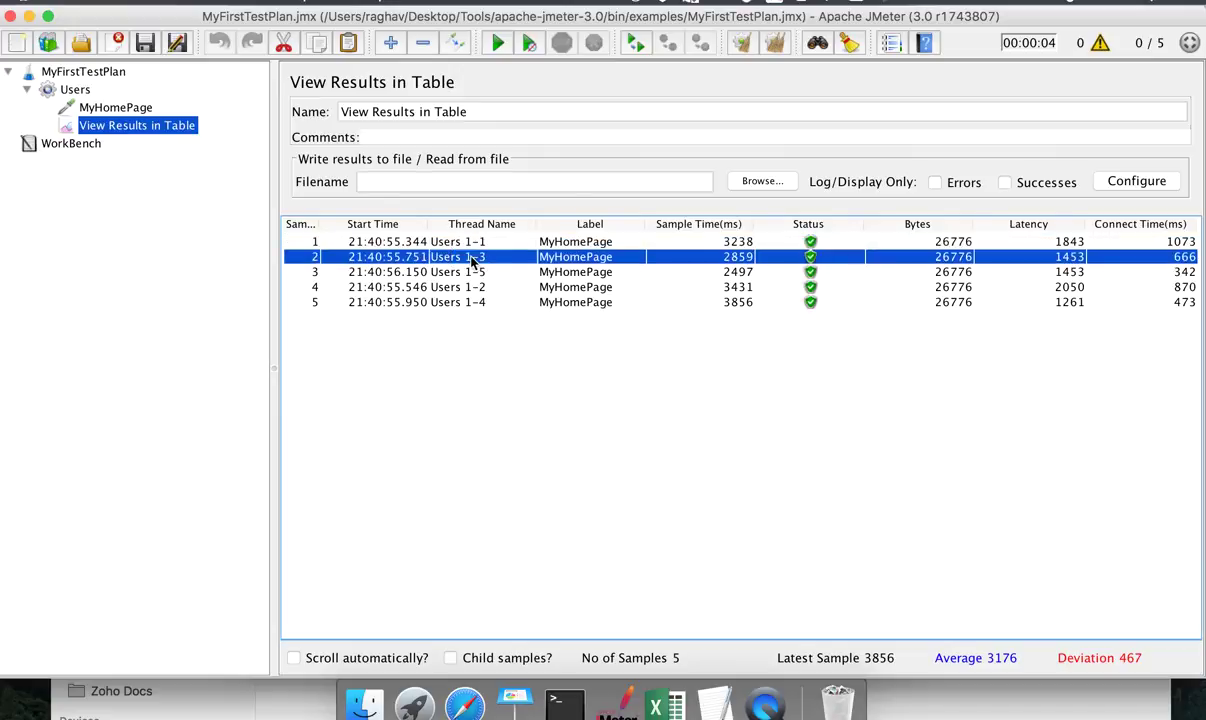
click(476, 272)
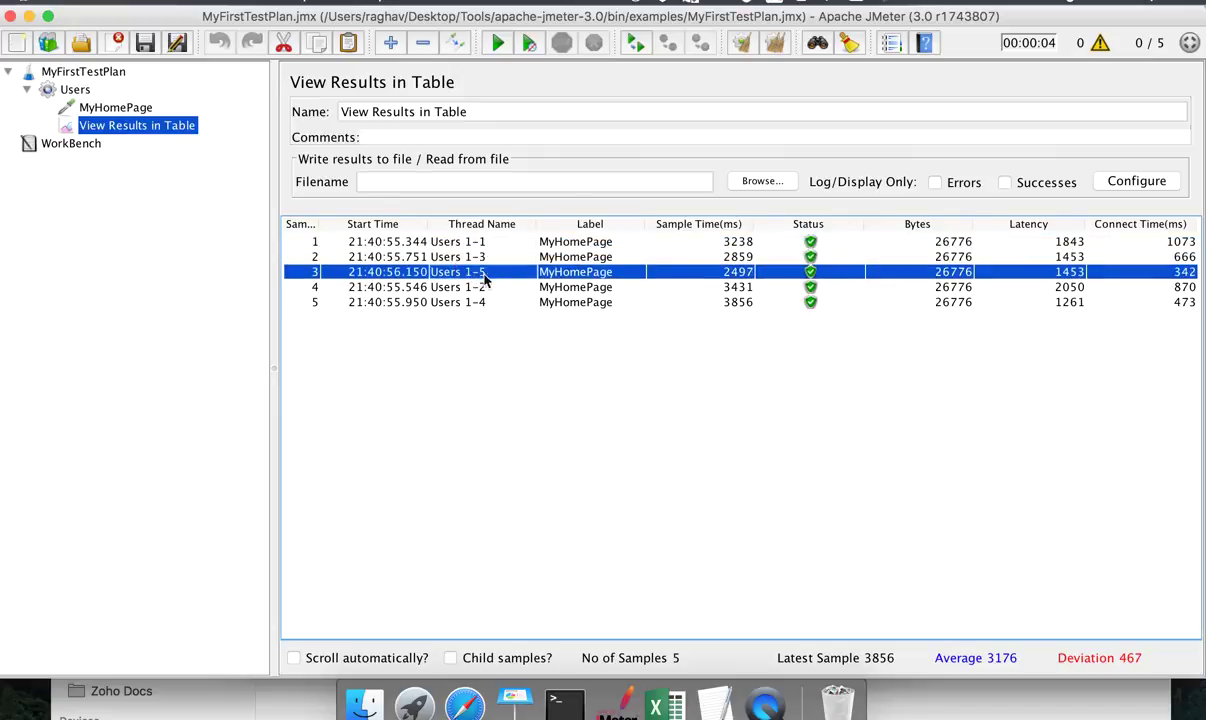
click(486, 288)
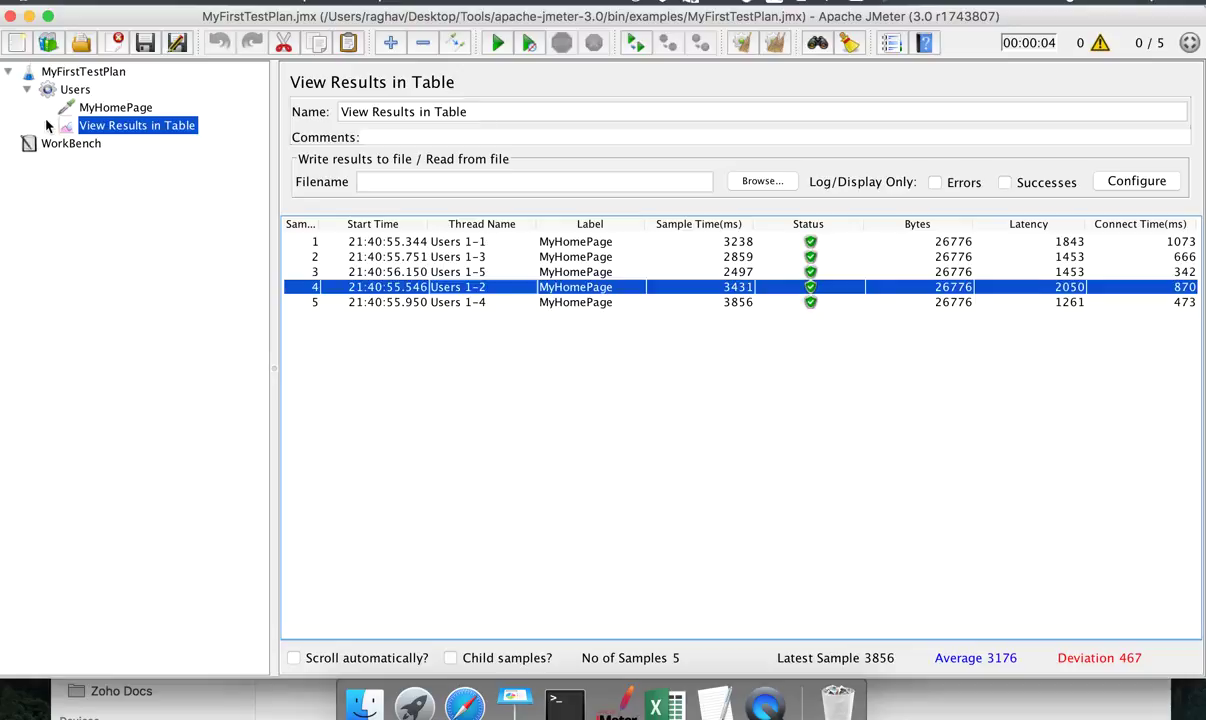
- Compare the Users thread group's thread settings with the thread names listed in the results table
click(62, 91)
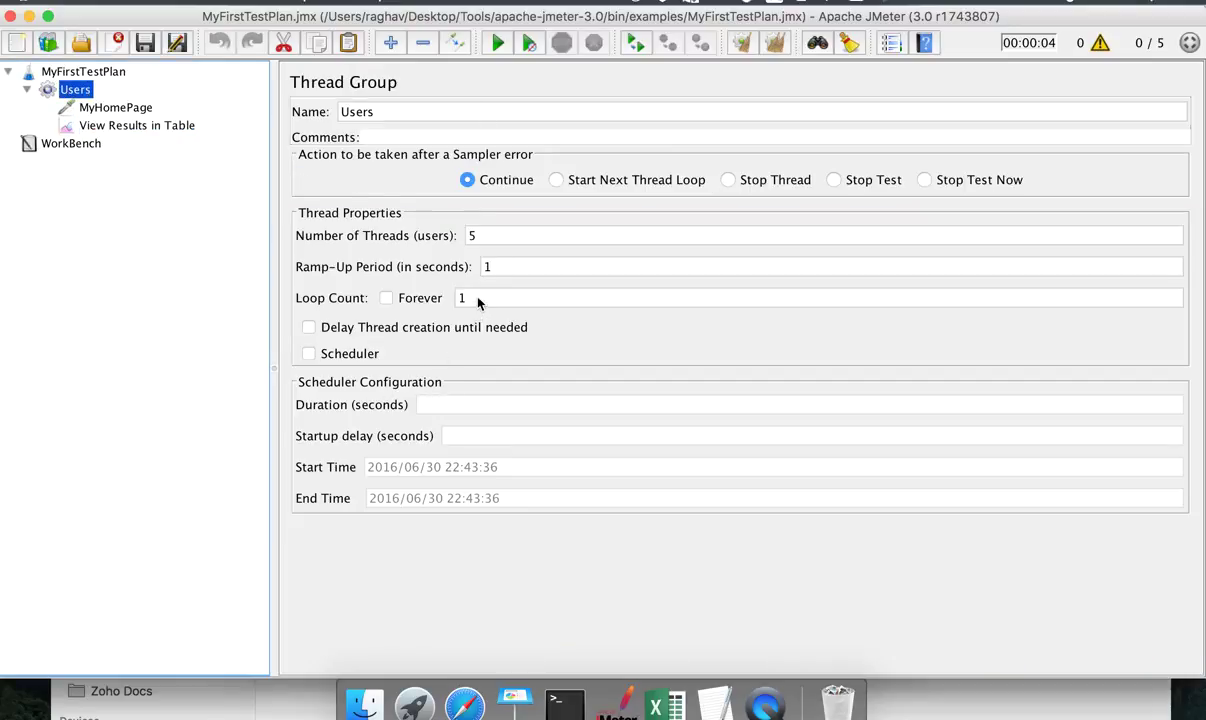
click(102, 126)
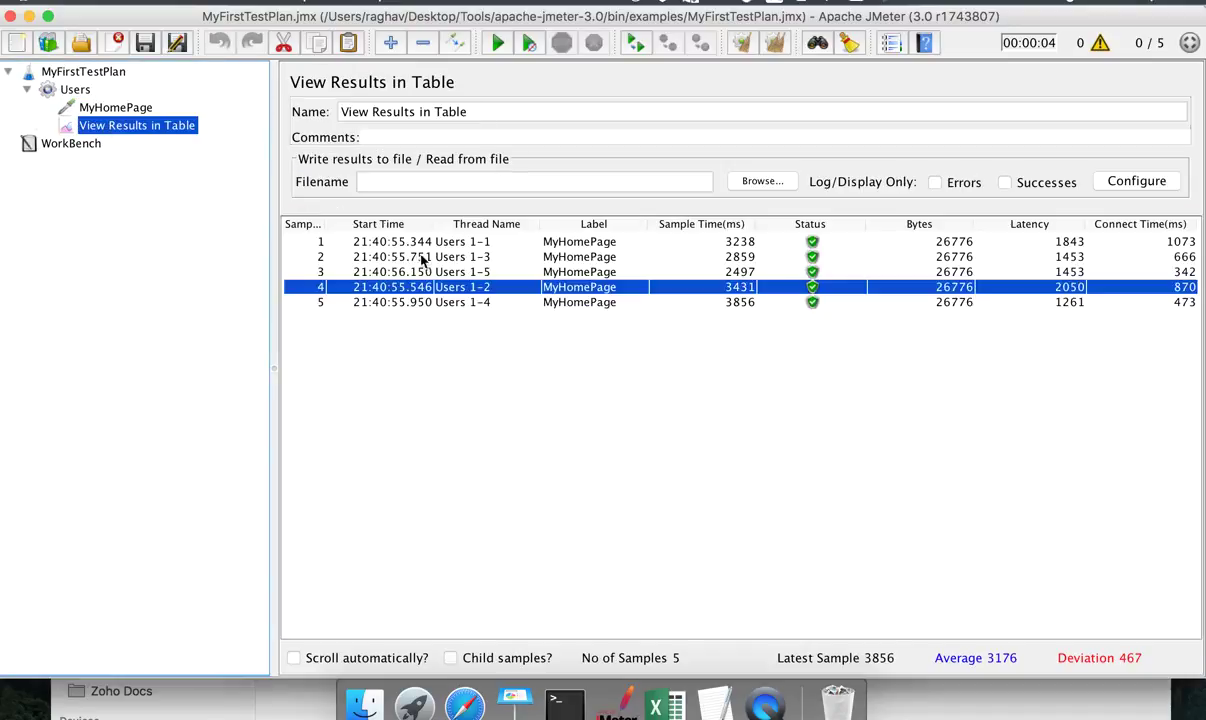
click(486, 257)
click(487, 241)
key(Down)
key(Down)
key(Down)
key(Down)
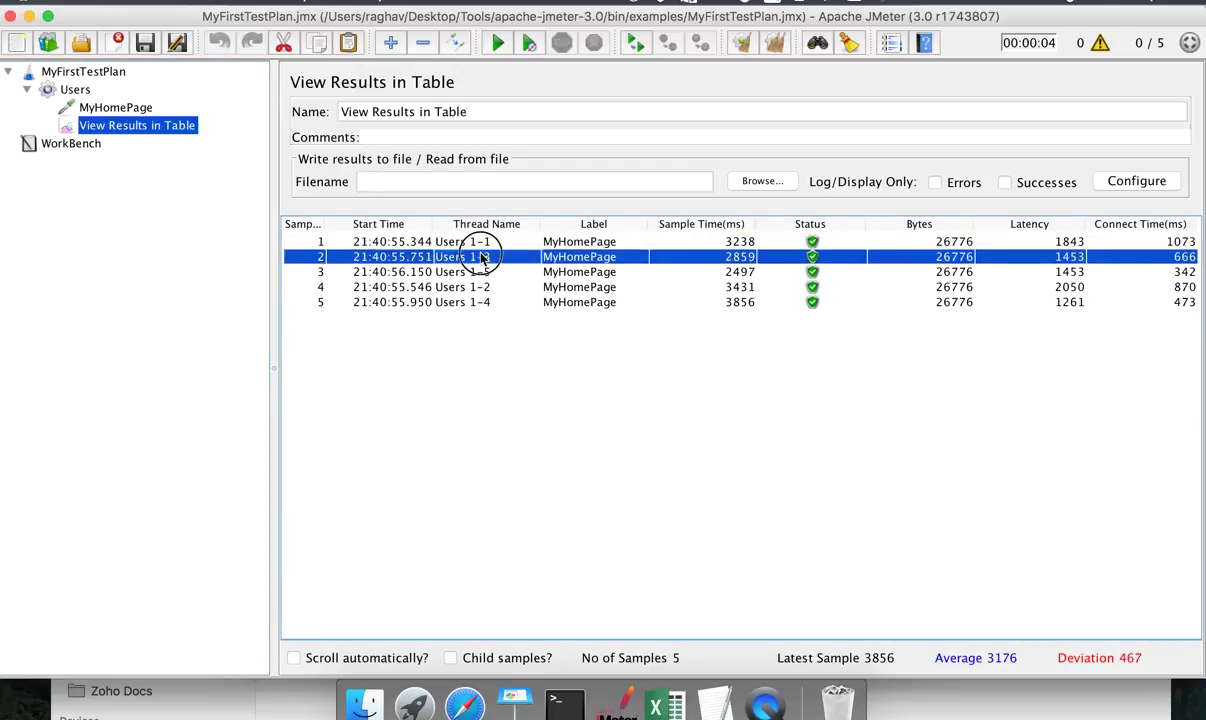
- Compare the samples' label with the MyHomePage request and examine the sample time in the results table
click(581, 241)
click(108, 107)
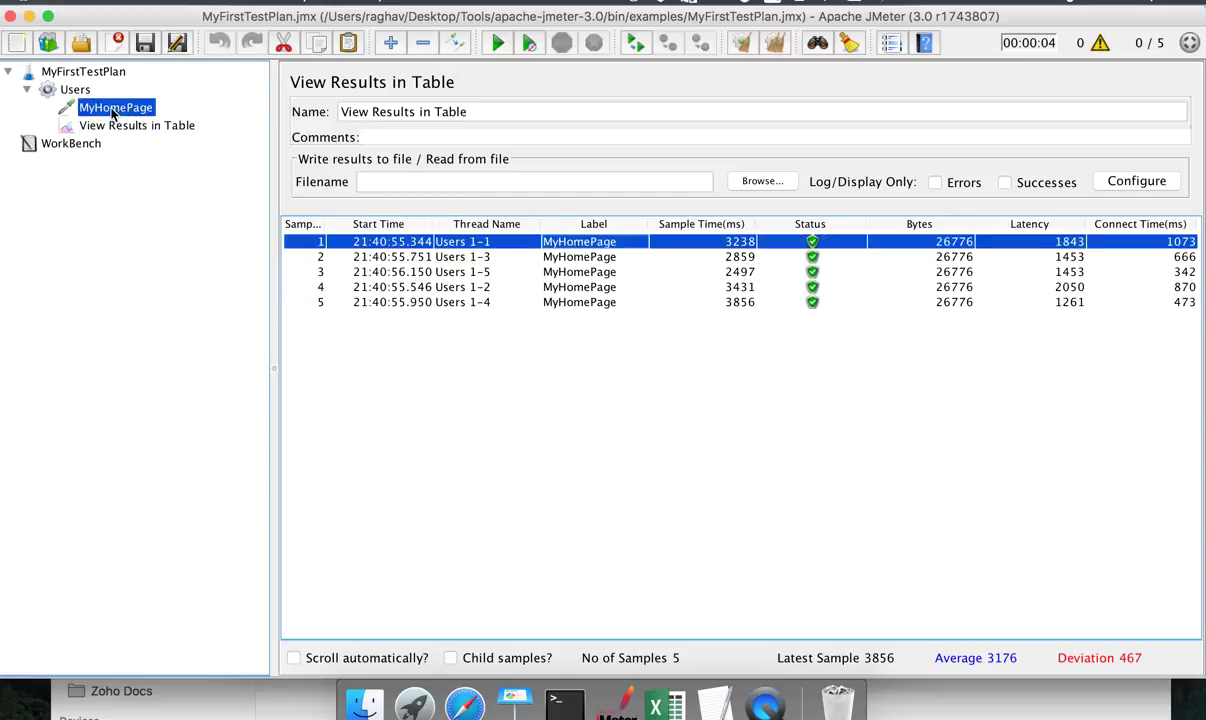
click(118, 125)
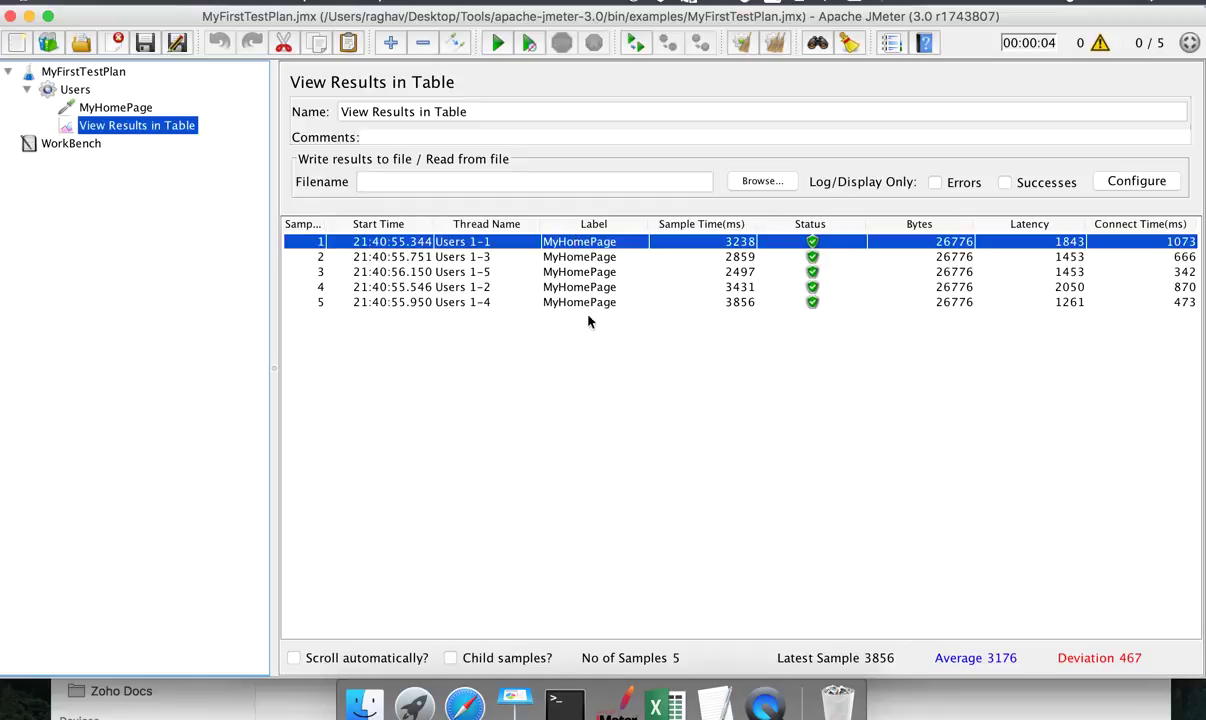
click(715, 258)
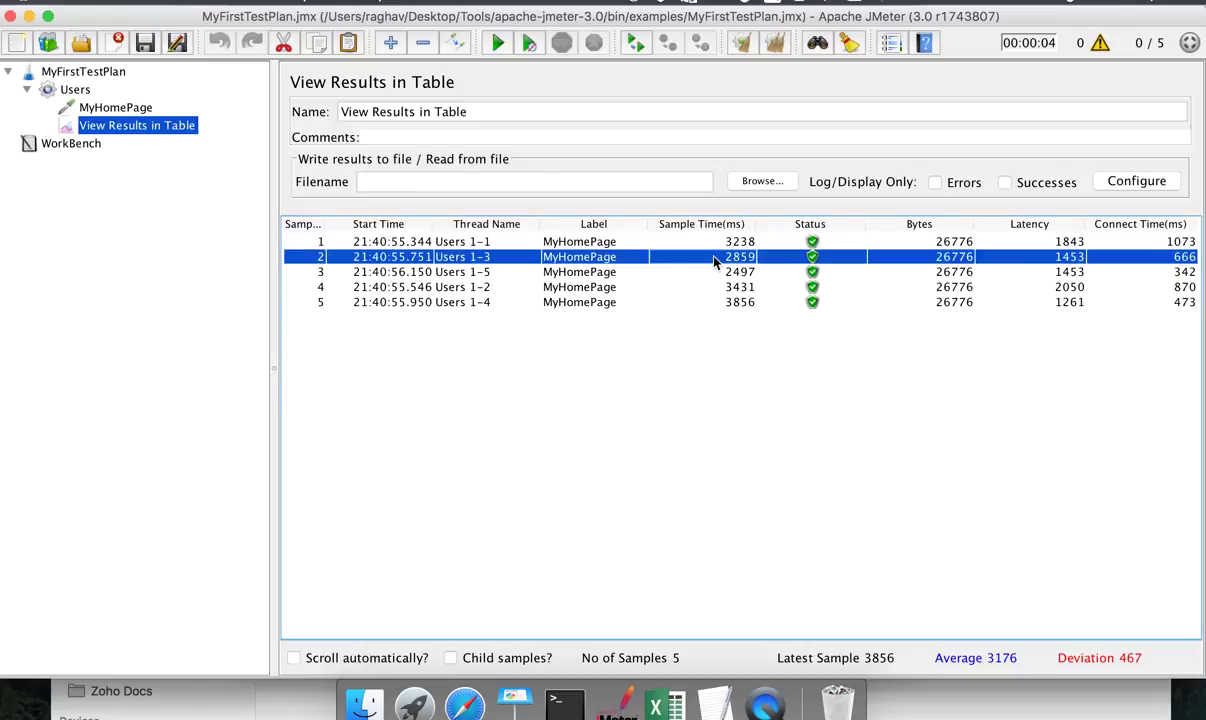
- Examine the status of the first three samples in the results table
click(840, 243)
click(840, 259)
click(835, 272)
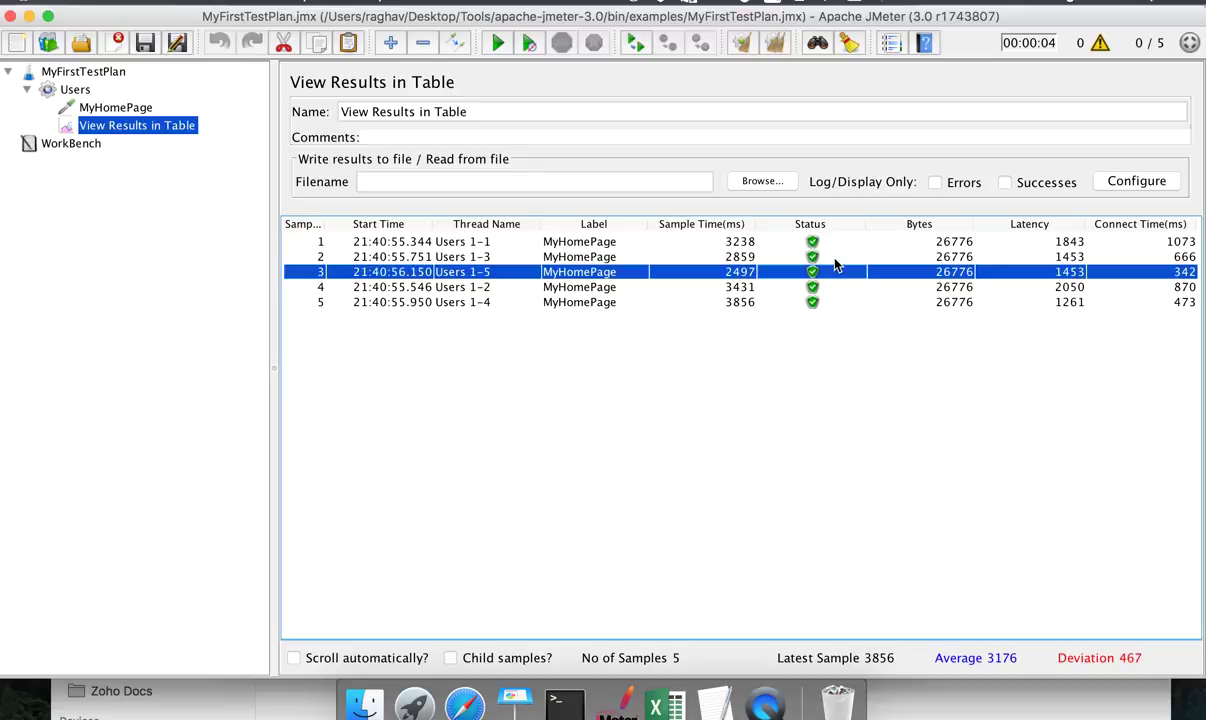
click(837, 260)
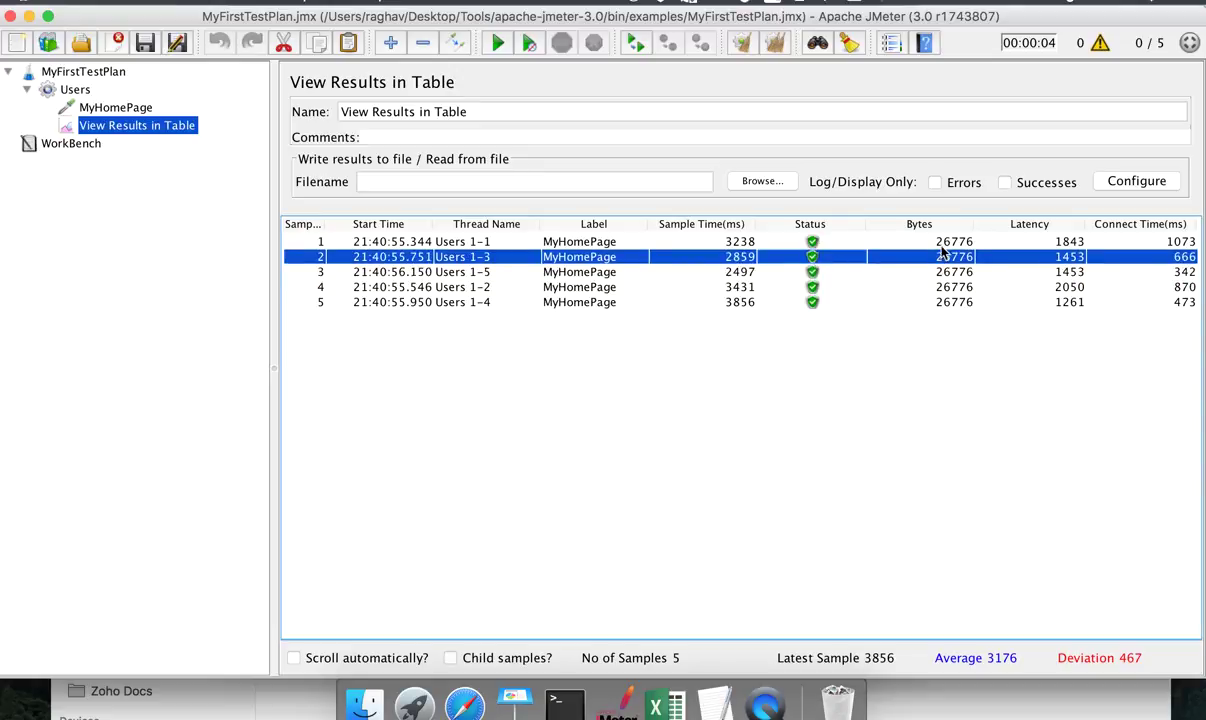
- Compare the bytes received across the samples and examine the latency of the first two samples
click(888, 241)
click(940, 258)
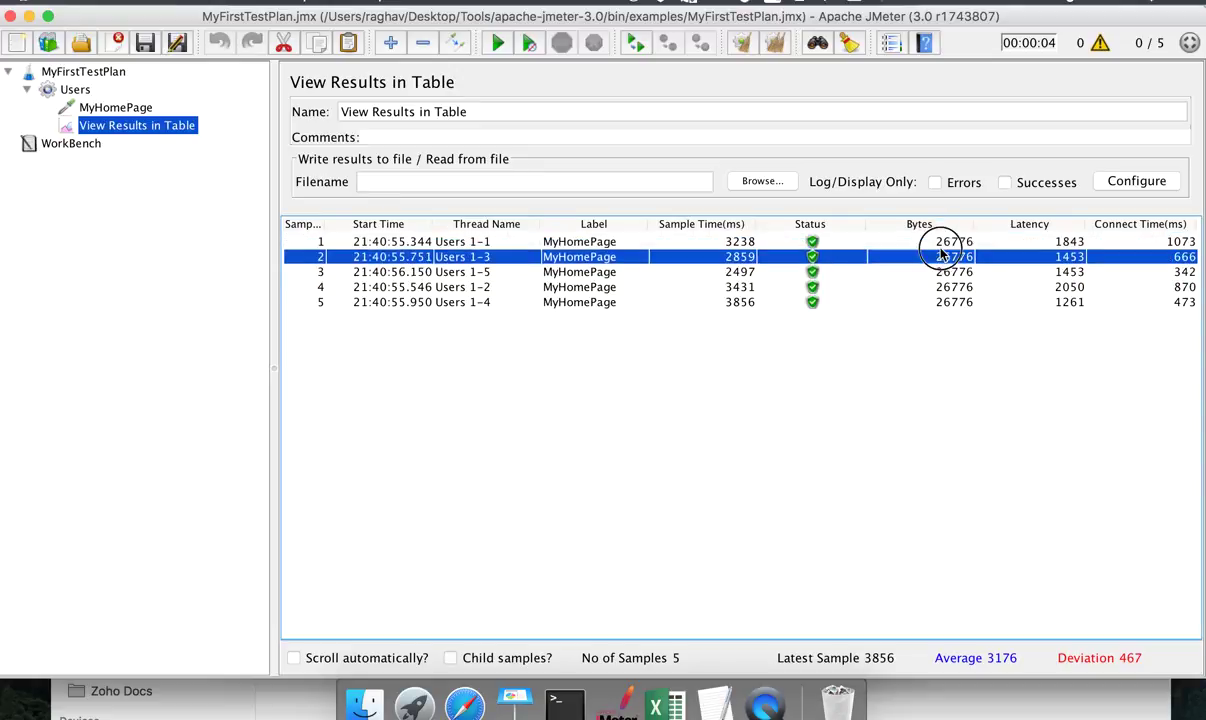
click(942, 272)
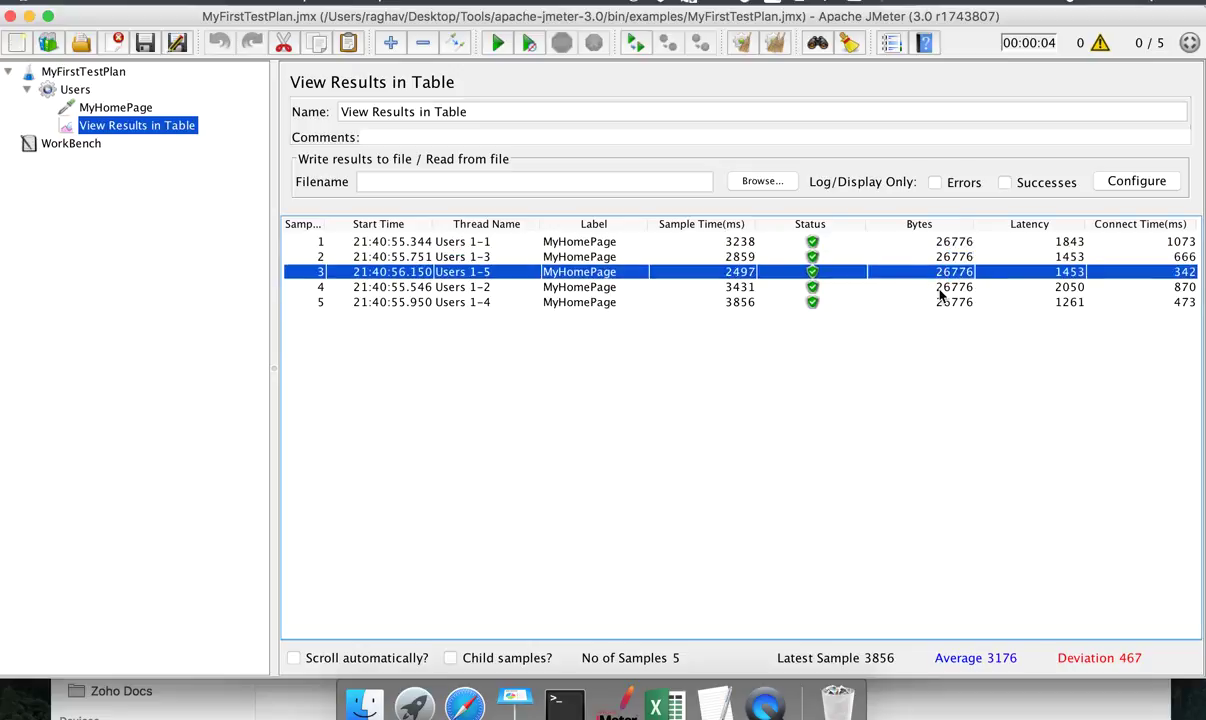
click(938, 288)
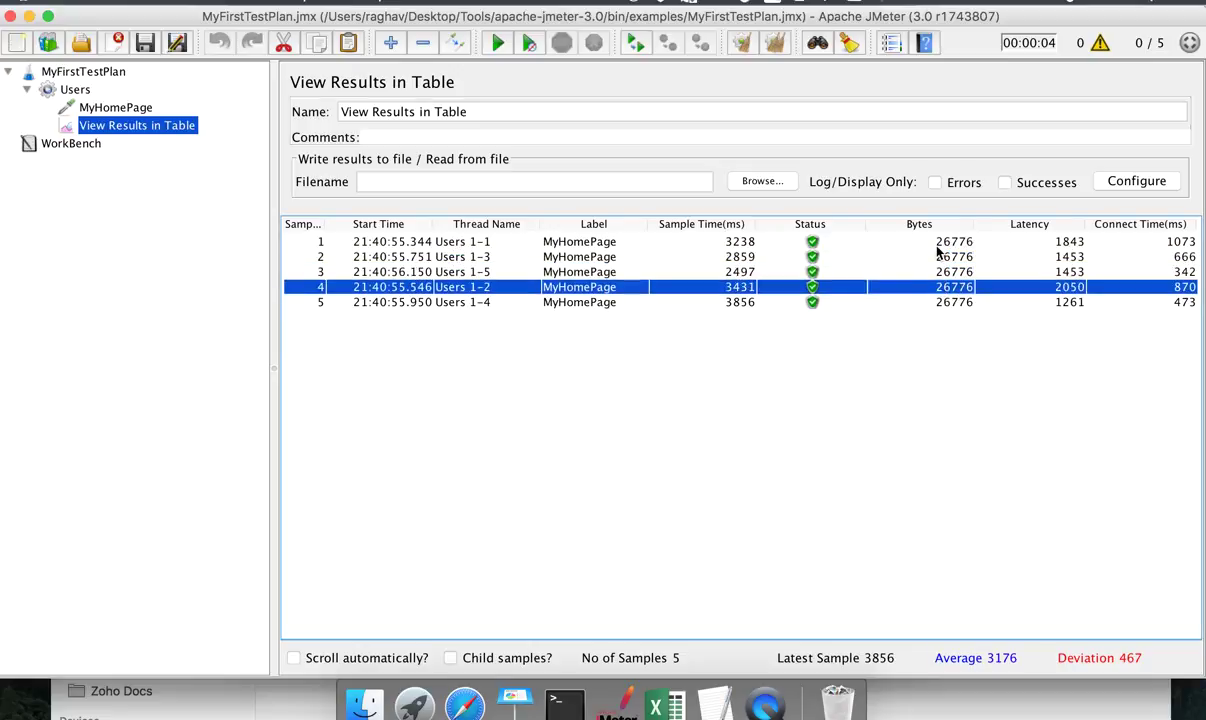
click(938, 245)
click(938, 258)
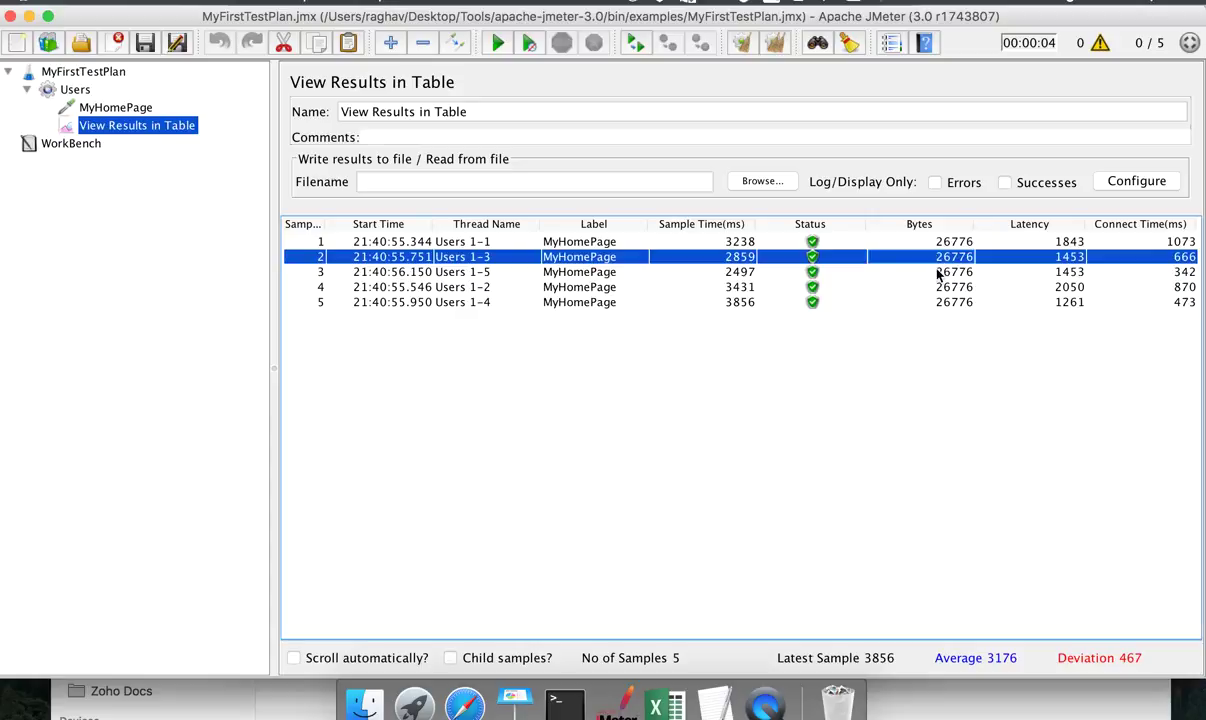
click(939, 273)
click(938, 288)
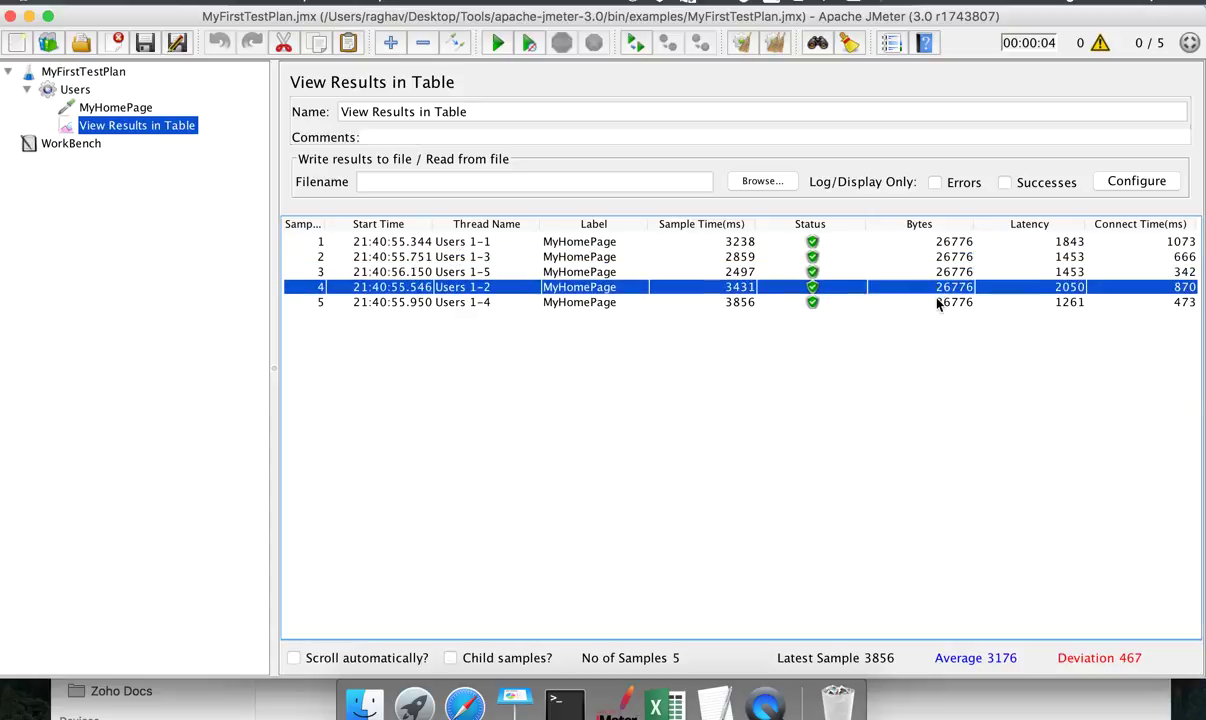
click(1072, 242)
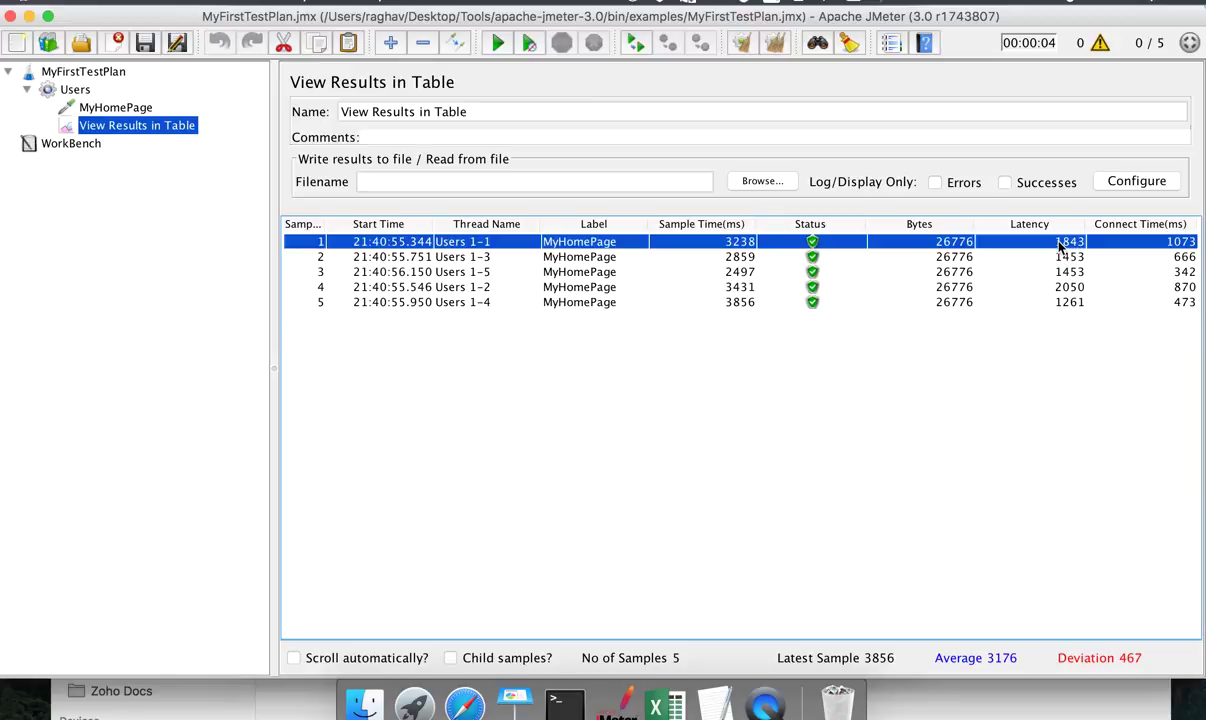
click(1062, 259)
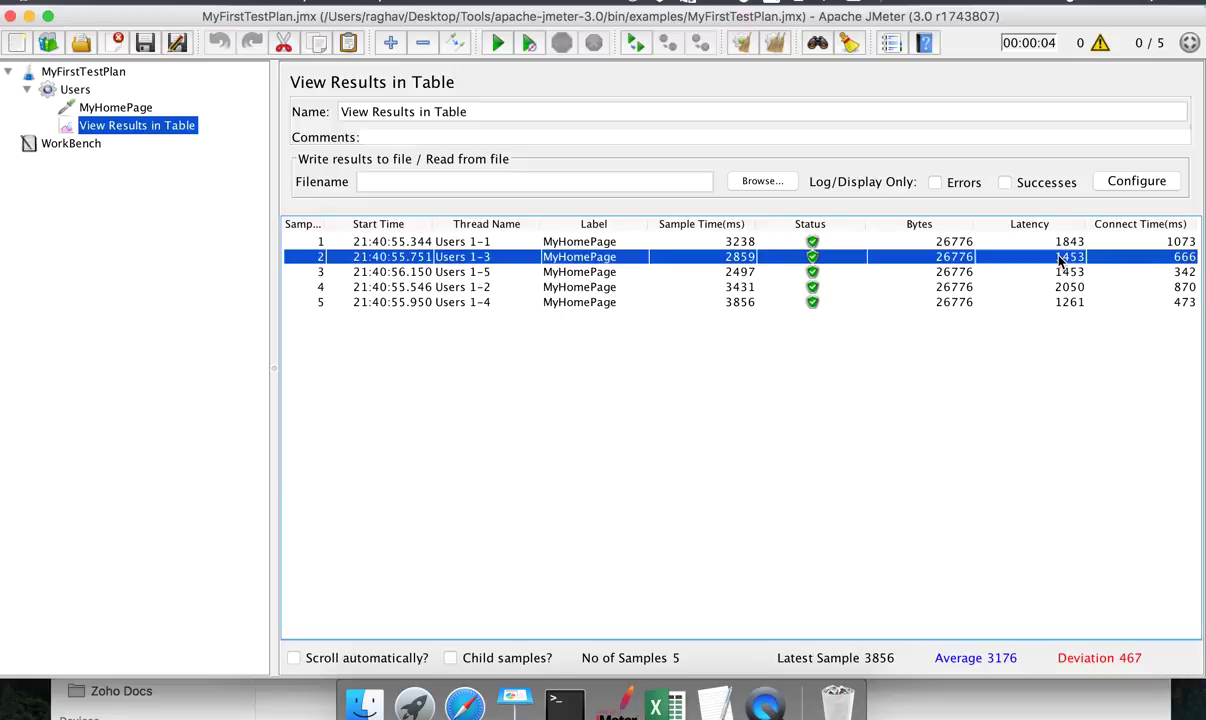
- Switch to the TextEdit notes and add the line "latency = time to first byte" below the existing text
click(714, 695)
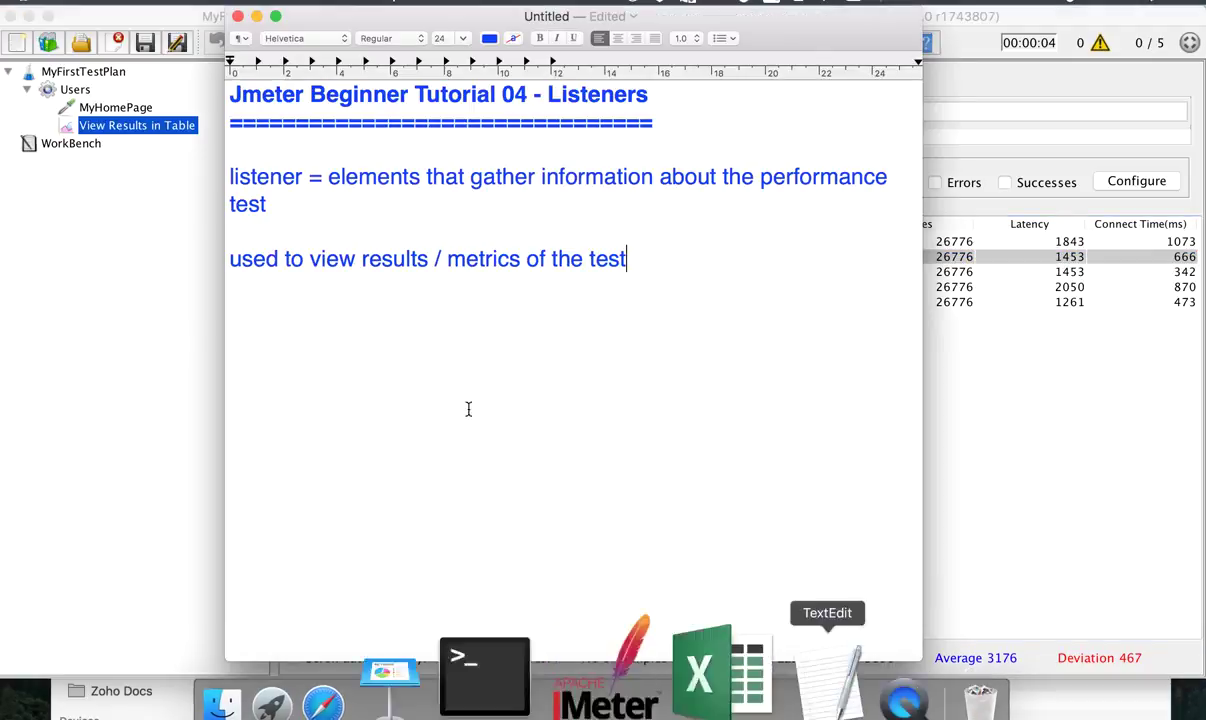
key(Return)
key(Return)
text(late)
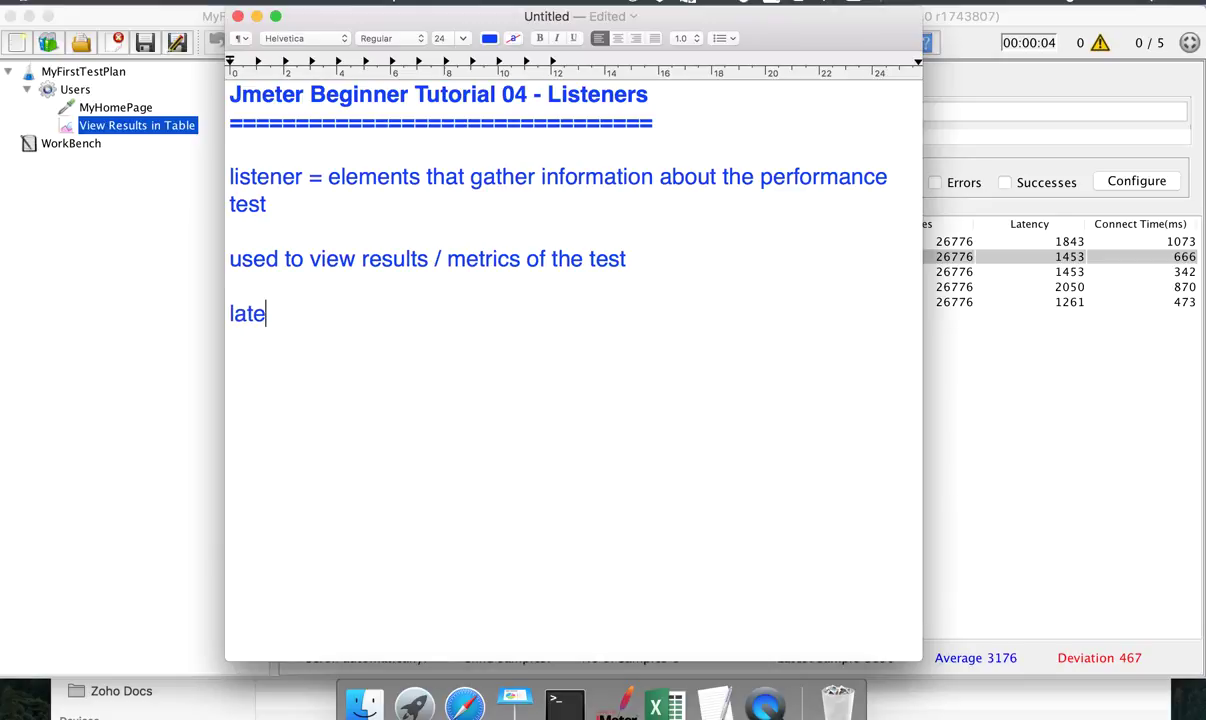
text(ncy = time to first )
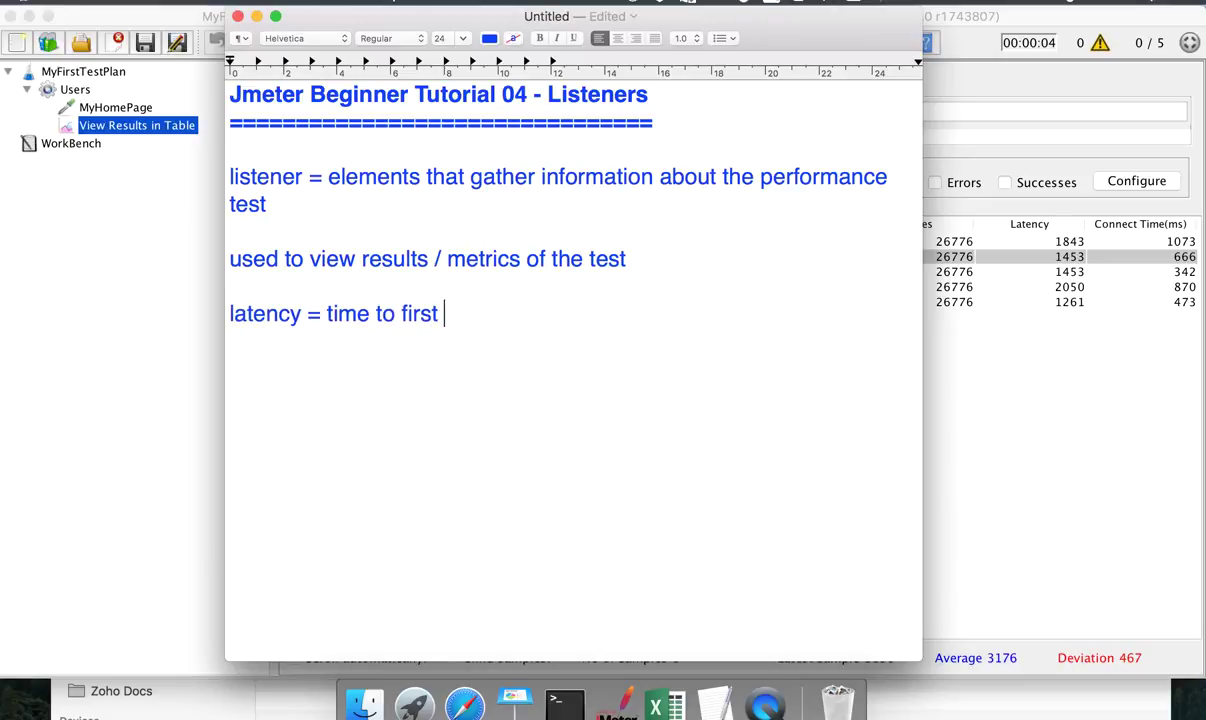
text(byte)
- Leave a few blank lines below the latency note and start a timeline with "0ms" followed by a long dashed line
key(Return)
key(Return)
key(Return)
key(Return)
key(Return)
text(0ms )
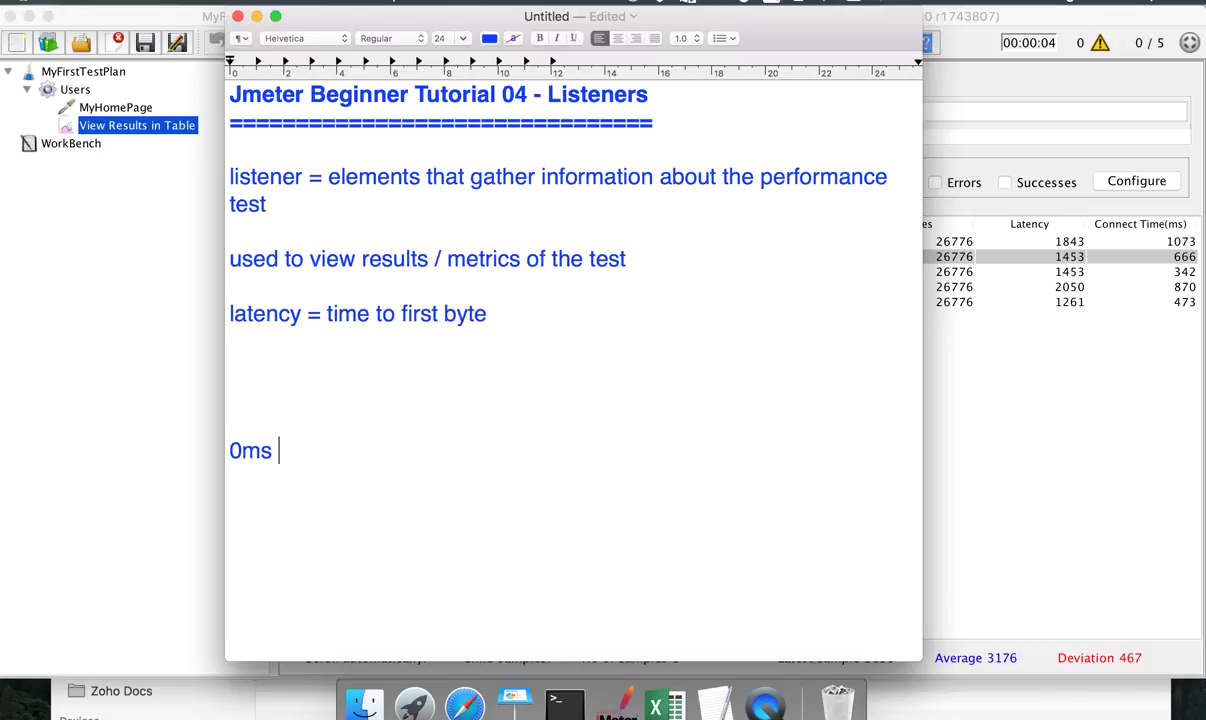
text(-------------------------------------------)
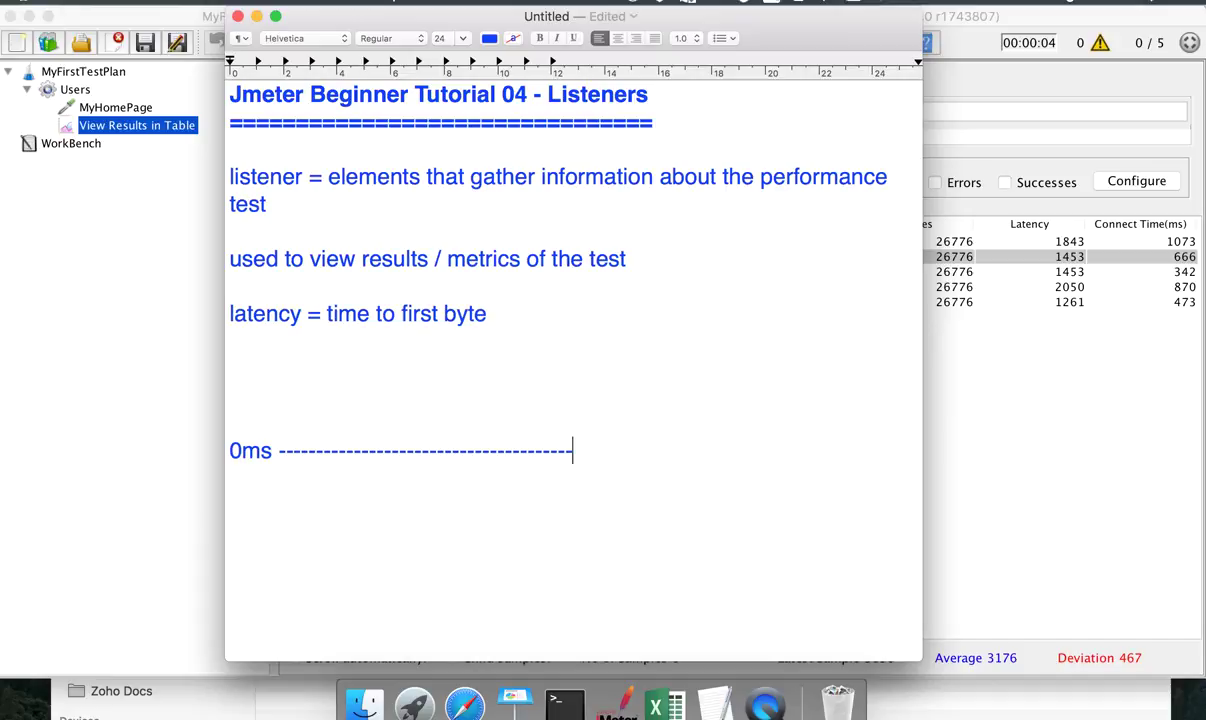
text(--------------------------)
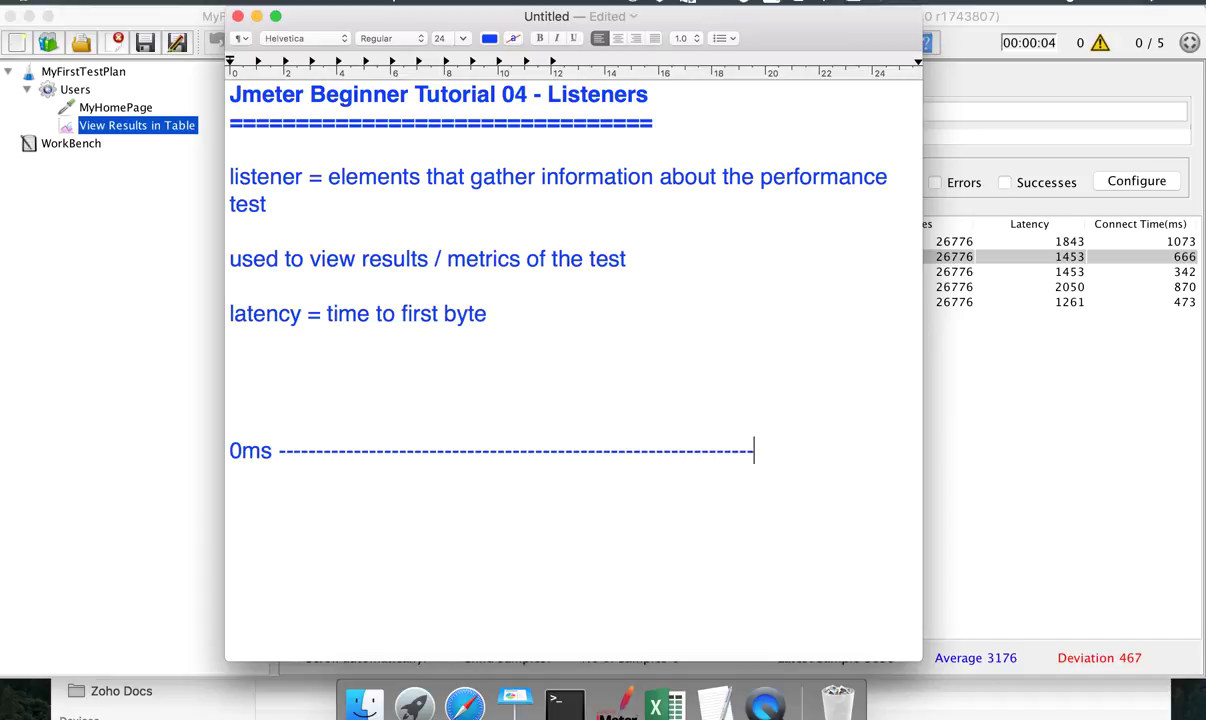
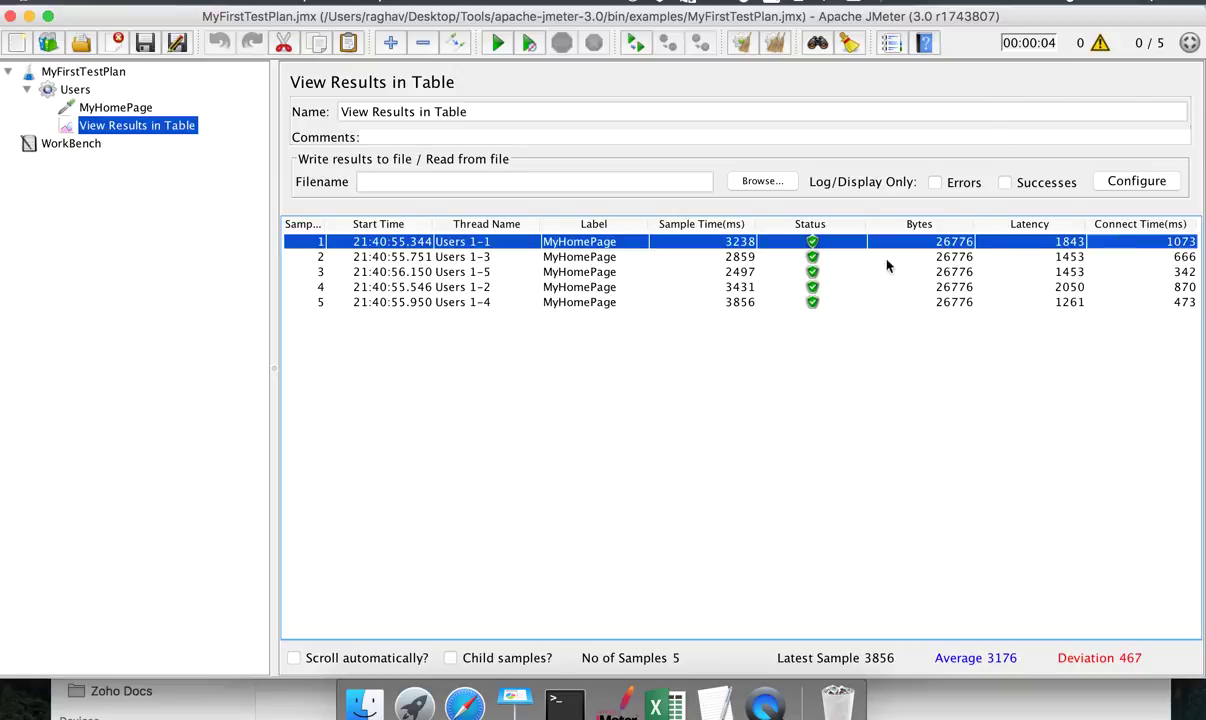
- Switch to the TextEdit notes and add the list item "1. View Results in Table" below the timeline
click(708, 655)
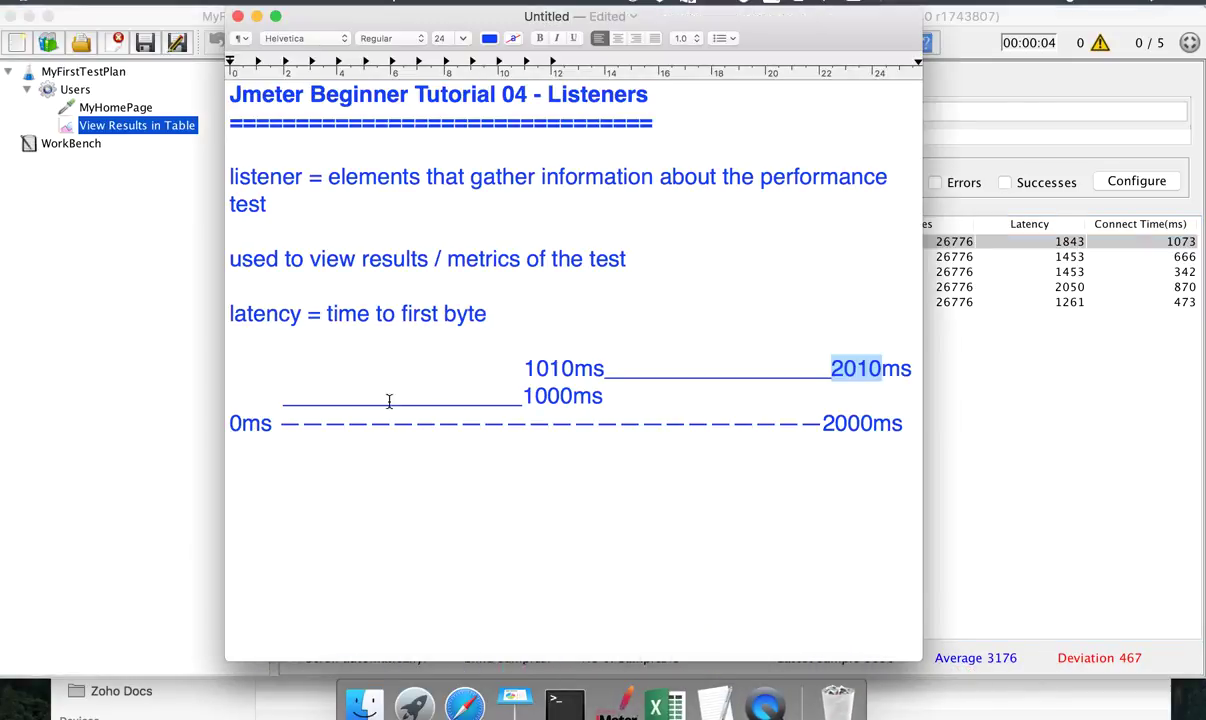
click(343, 467)
text(1. )
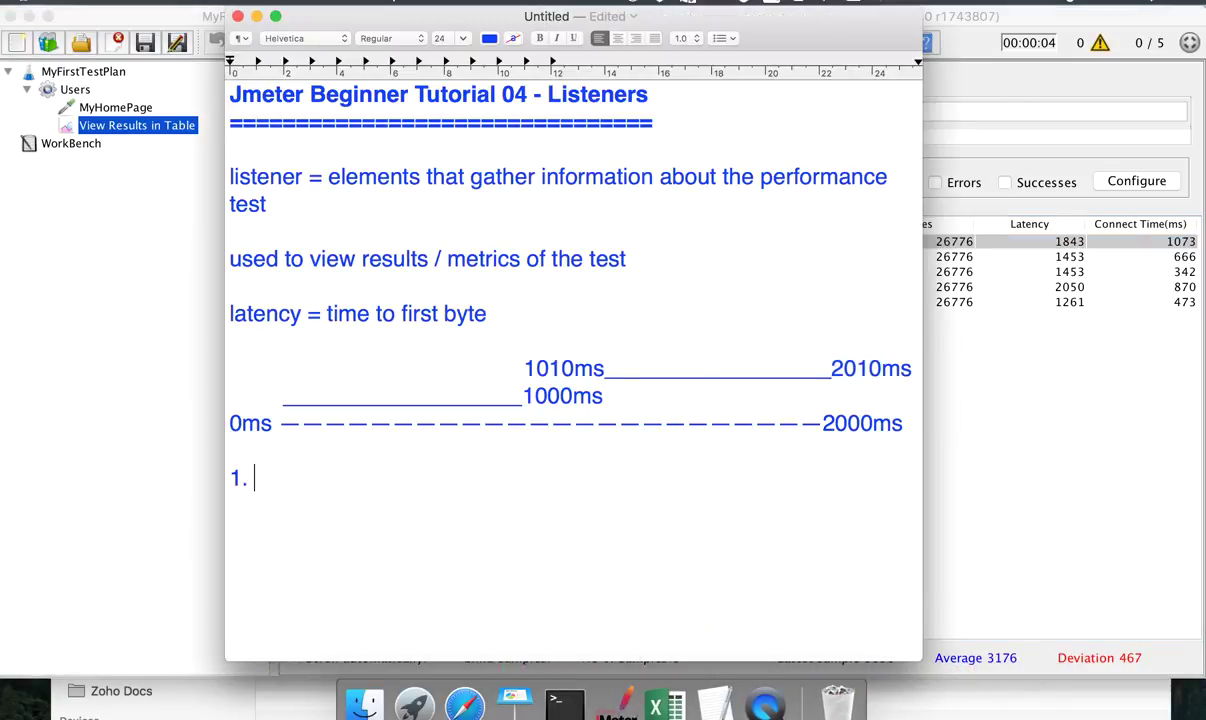
text(View Results in Table)
- Switch back to JMeter, add a View Results Tree listener to the Users thread group and run the test
click(72, 89)
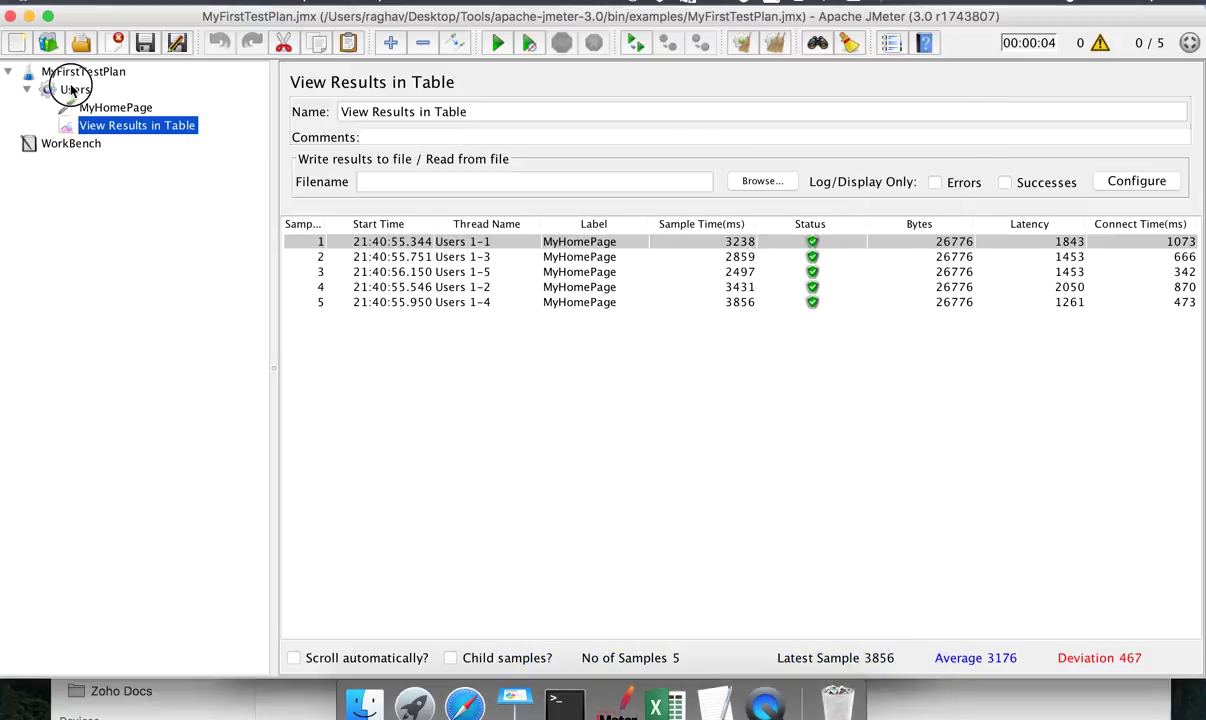
click(72, 89)
right_click(72, 90)
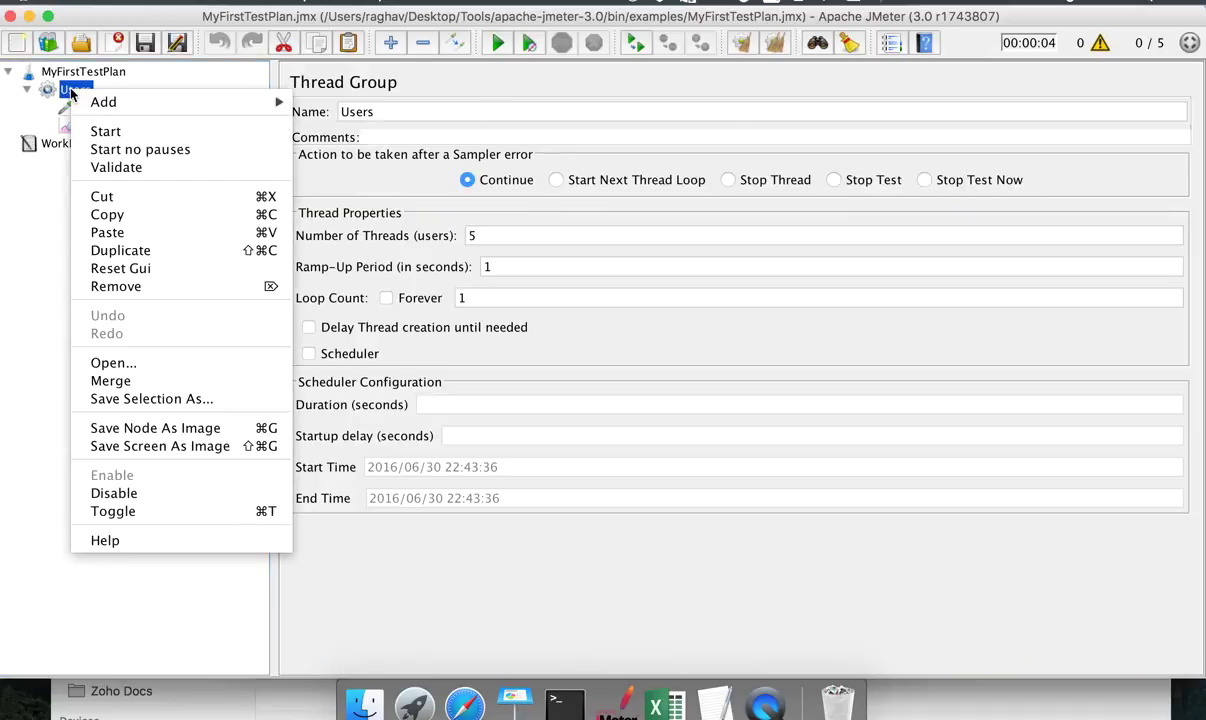
mouse_move(280, 102)
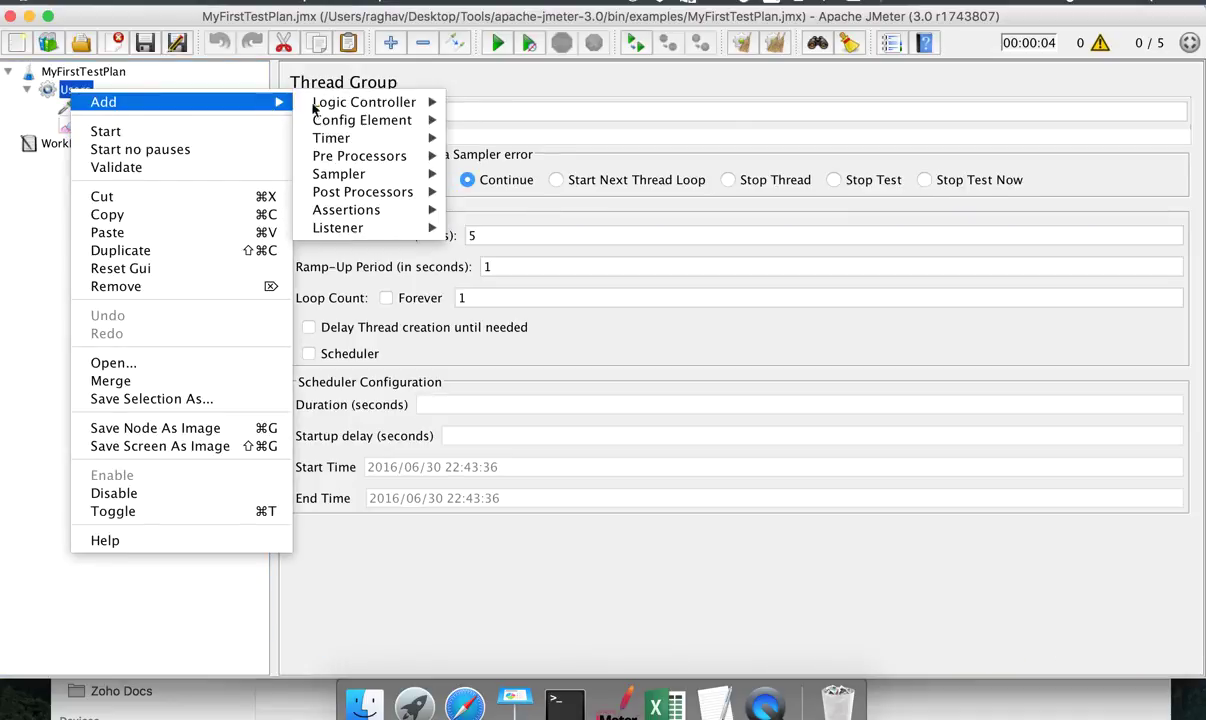
mouse_move(380, 228)
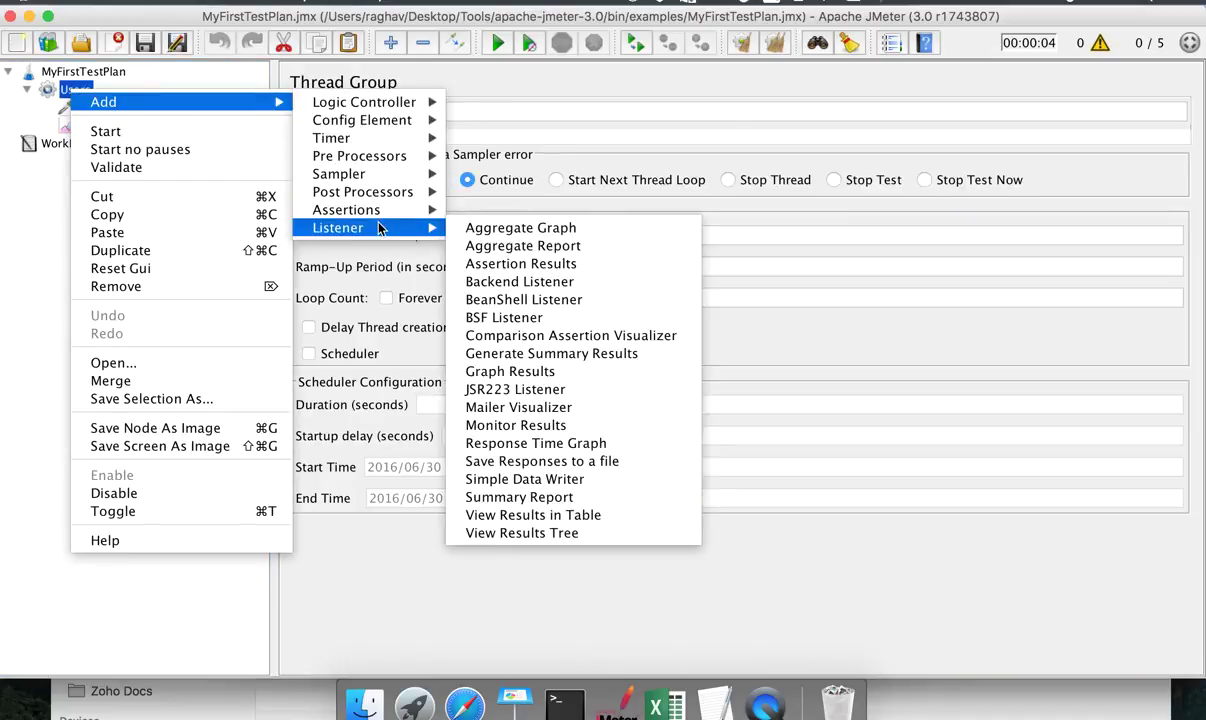
click(532, 534)
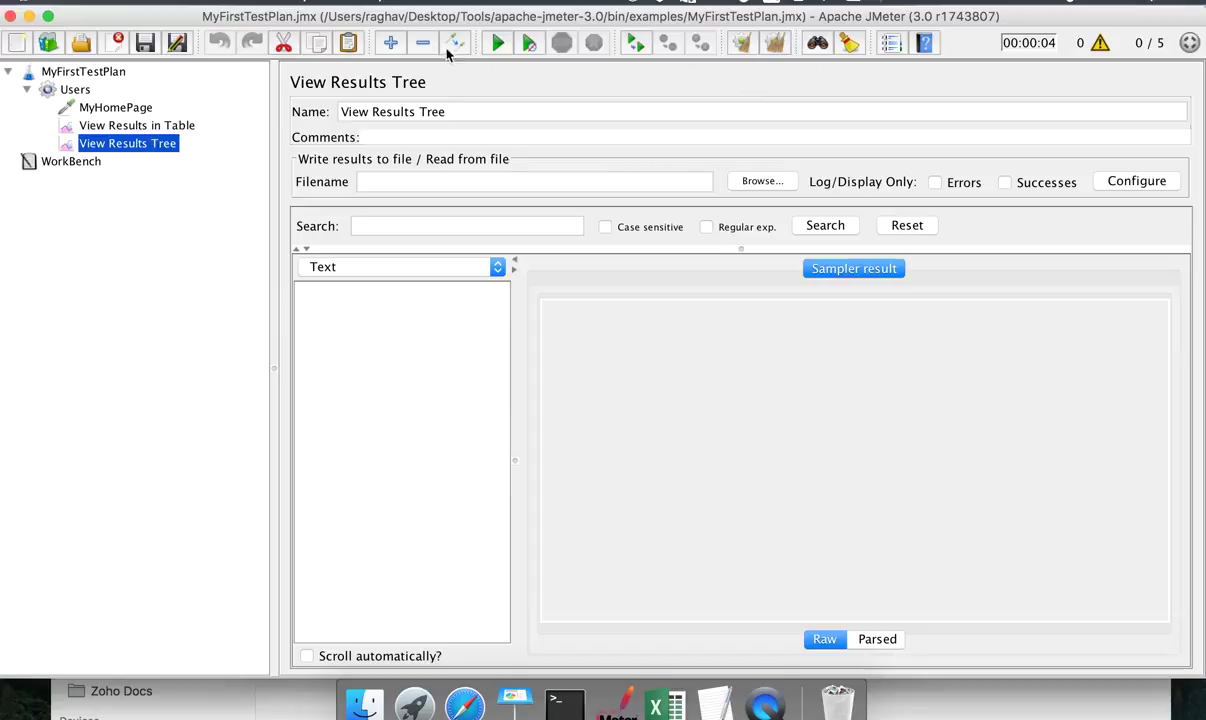
click(498, 45)
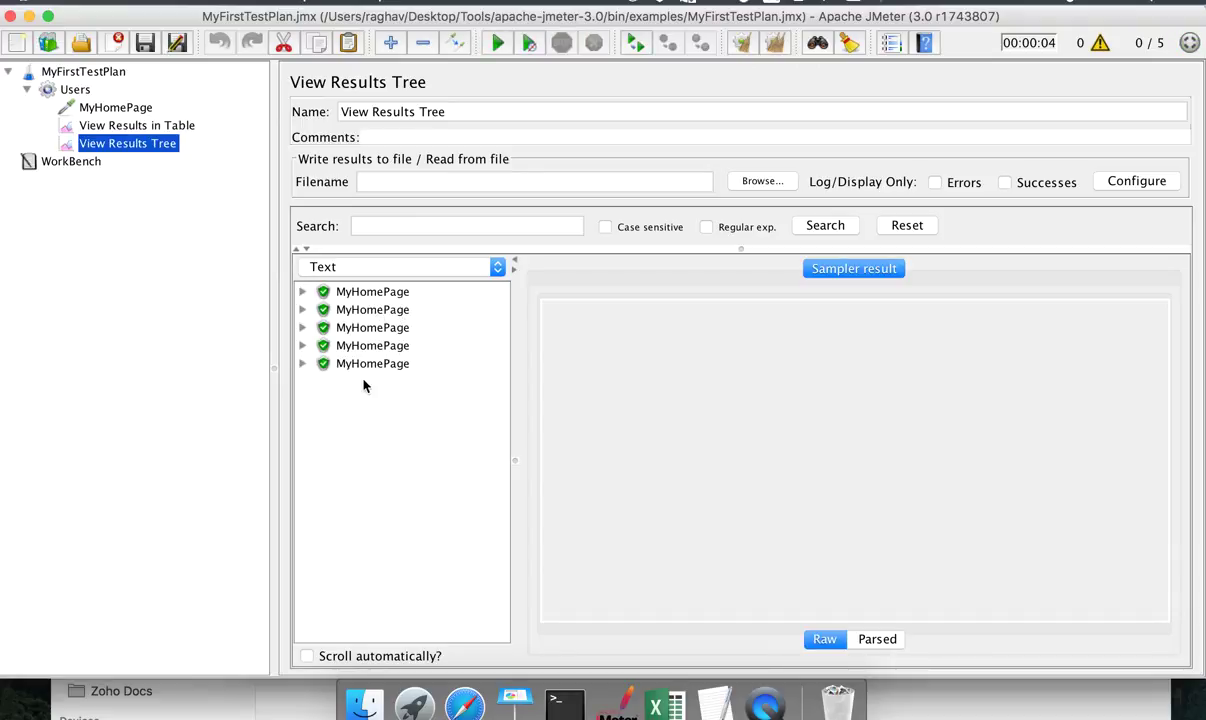
- Examine the first MyHomePage sample's sampler result, request URL and response data in the results tree
click(368, 292)
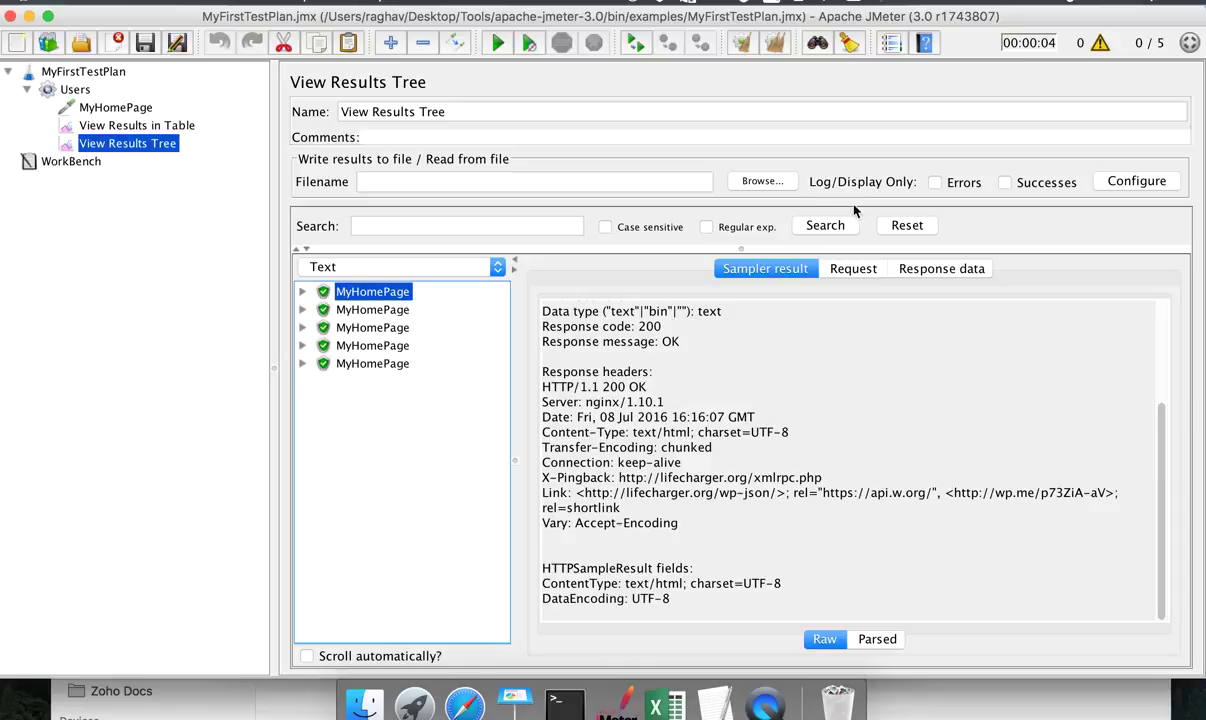
click(848, 270)
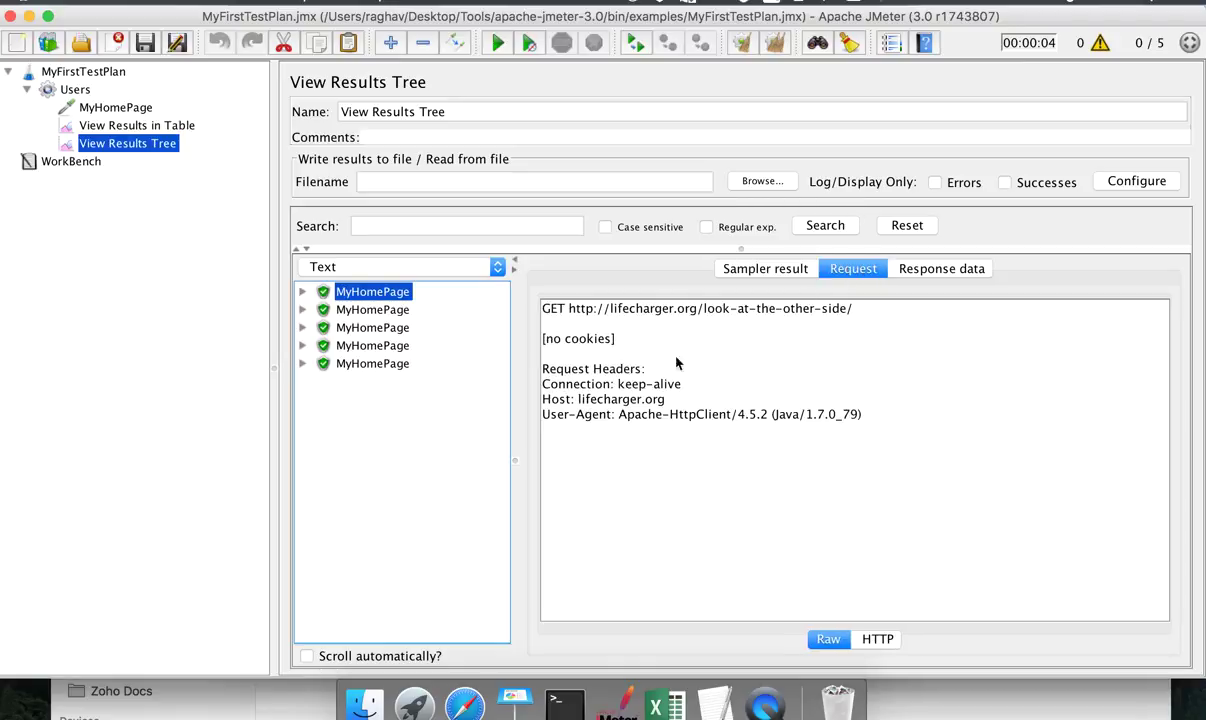
drag(568, 308, 851, 309)
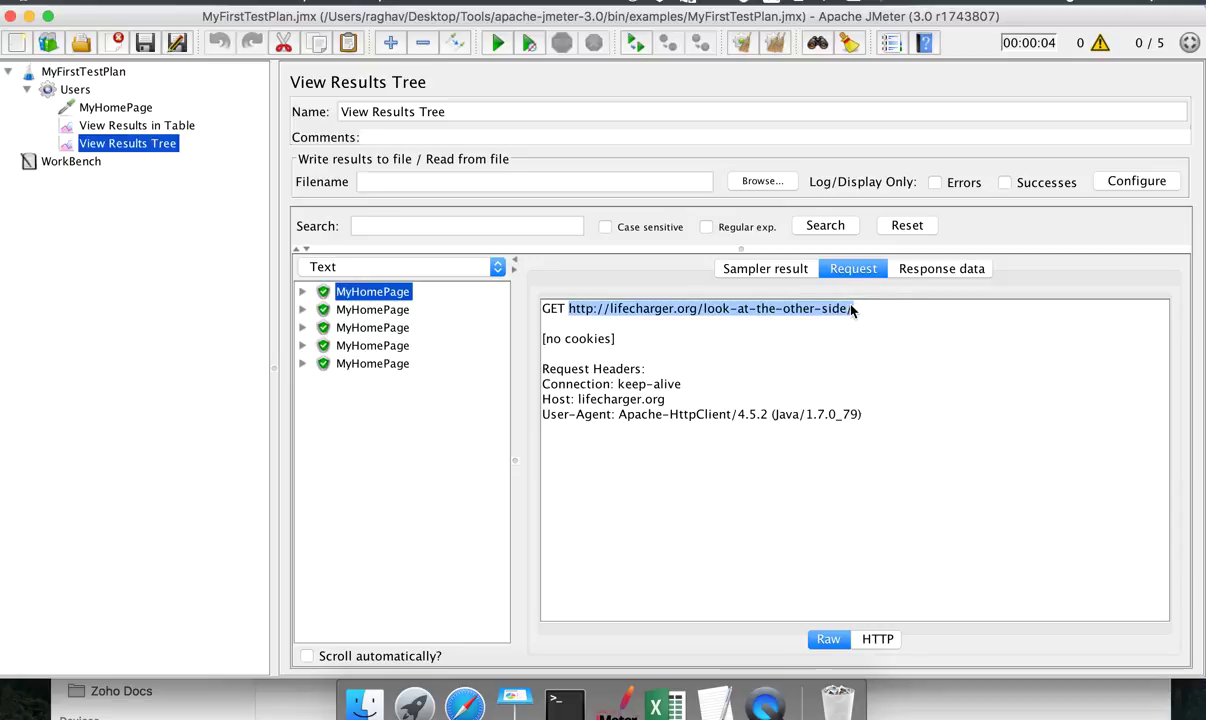
click(955, 269)
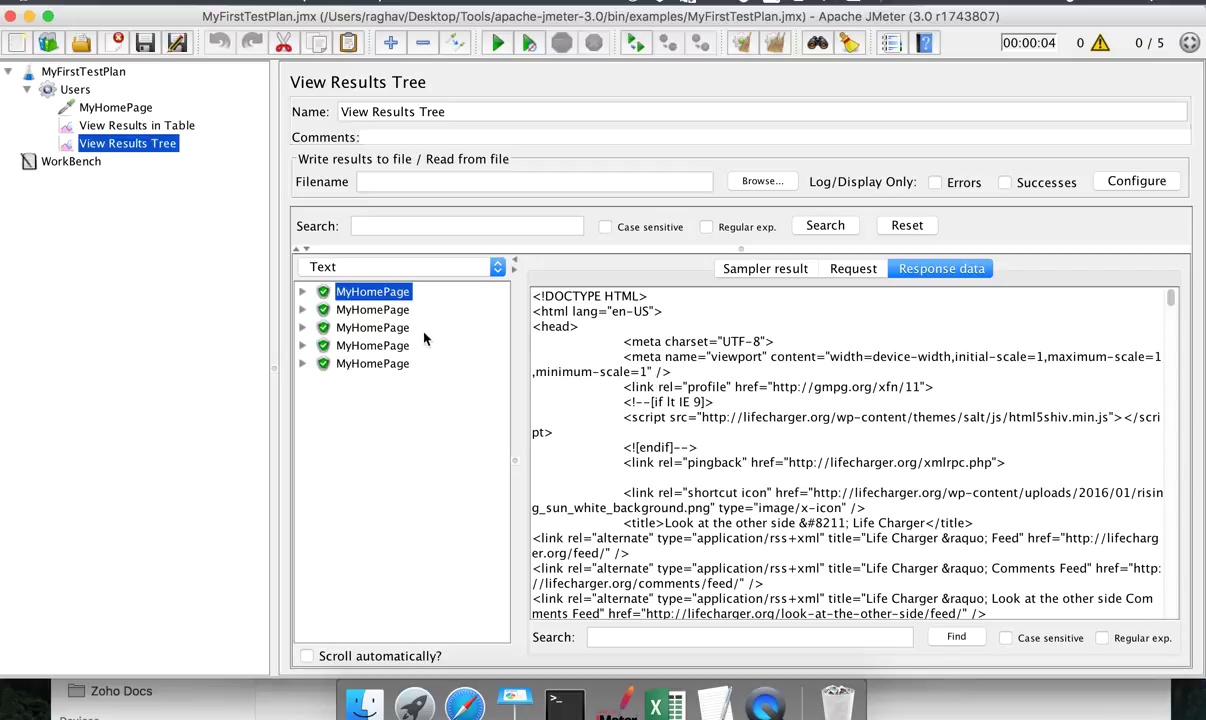
- Examine the second MyHomePage sample's request and response data in the results tree
click(383, 314)
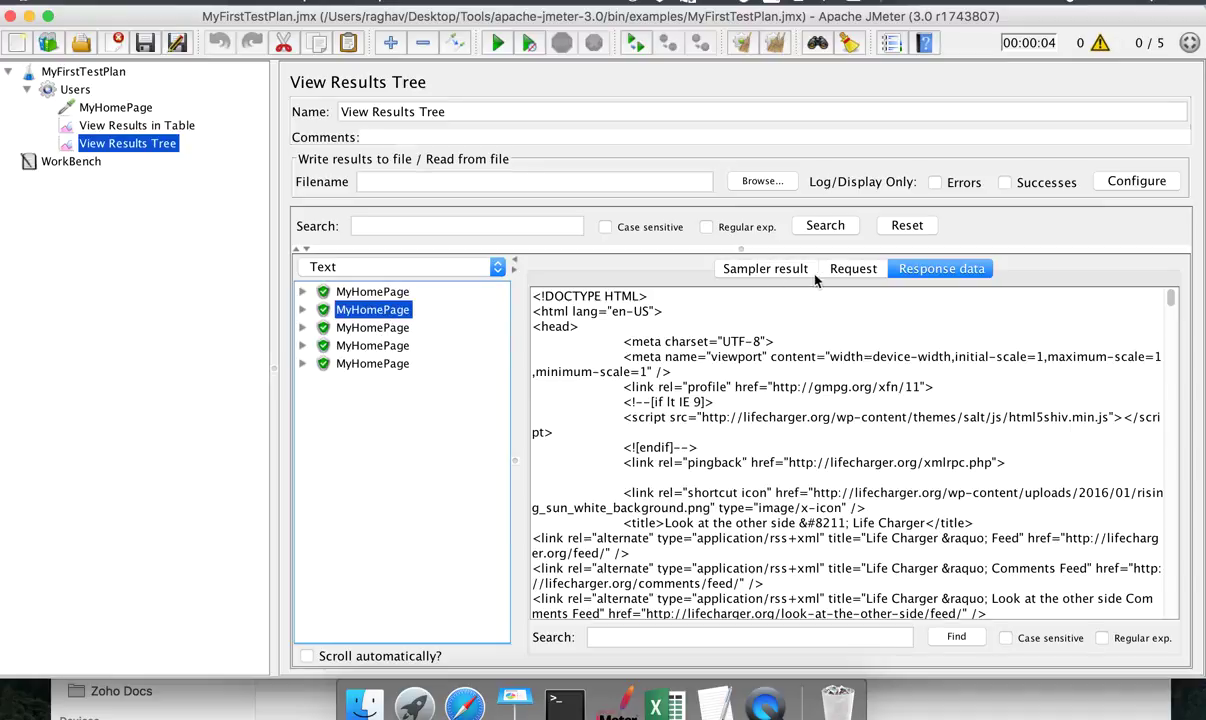
click(840, 270)
click(912, 271)
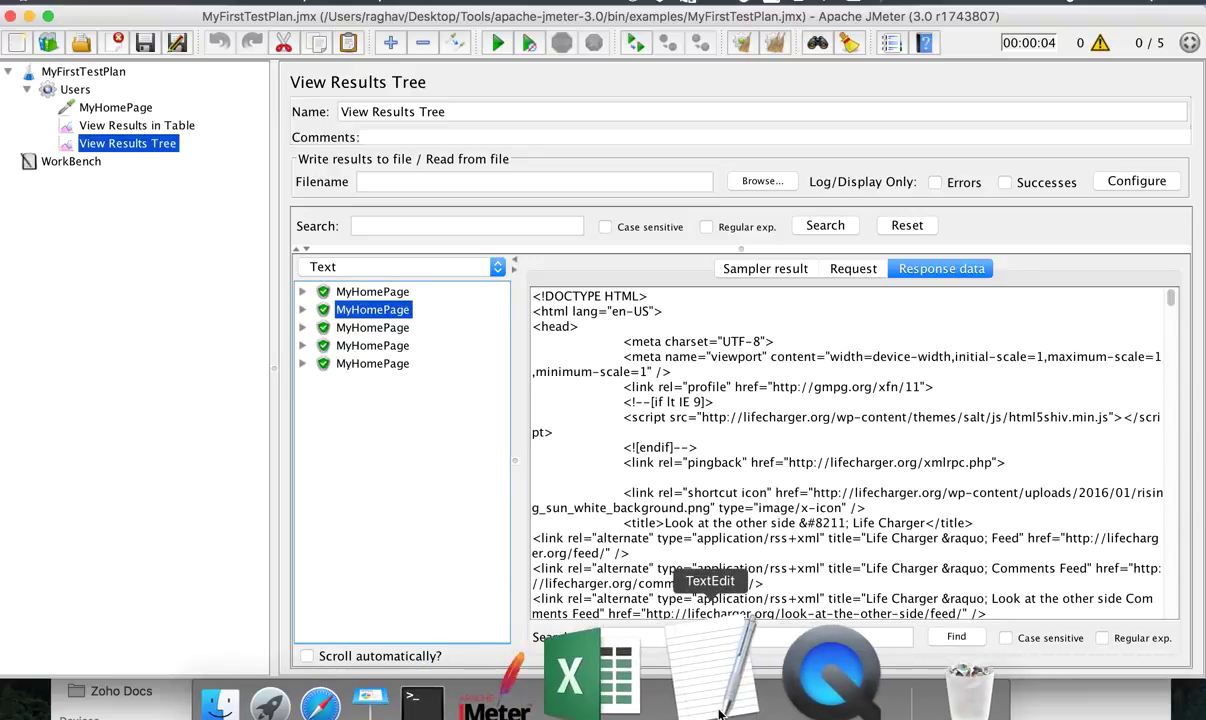
- Switch to the TextEdit notes and add the list item "2. View Results Tree"
click(708, 668)
key(Return)
text(2. View)
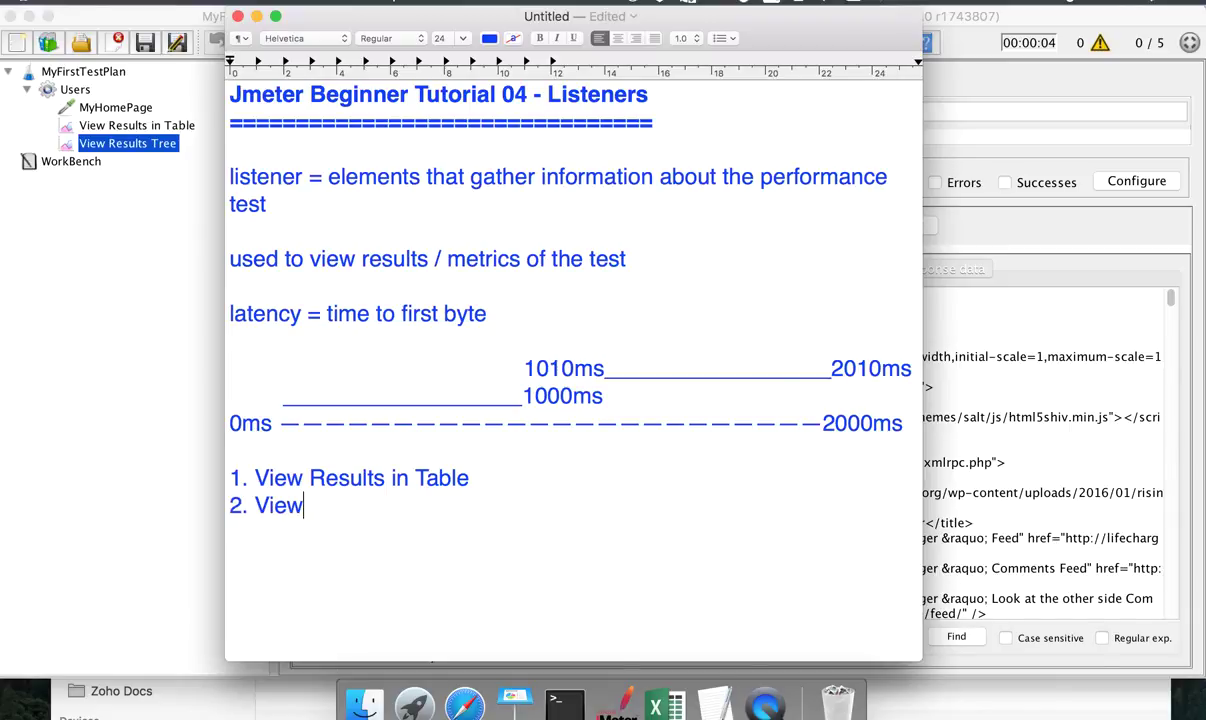
text( Res)
key(BackSpace)
text(esults Tree)
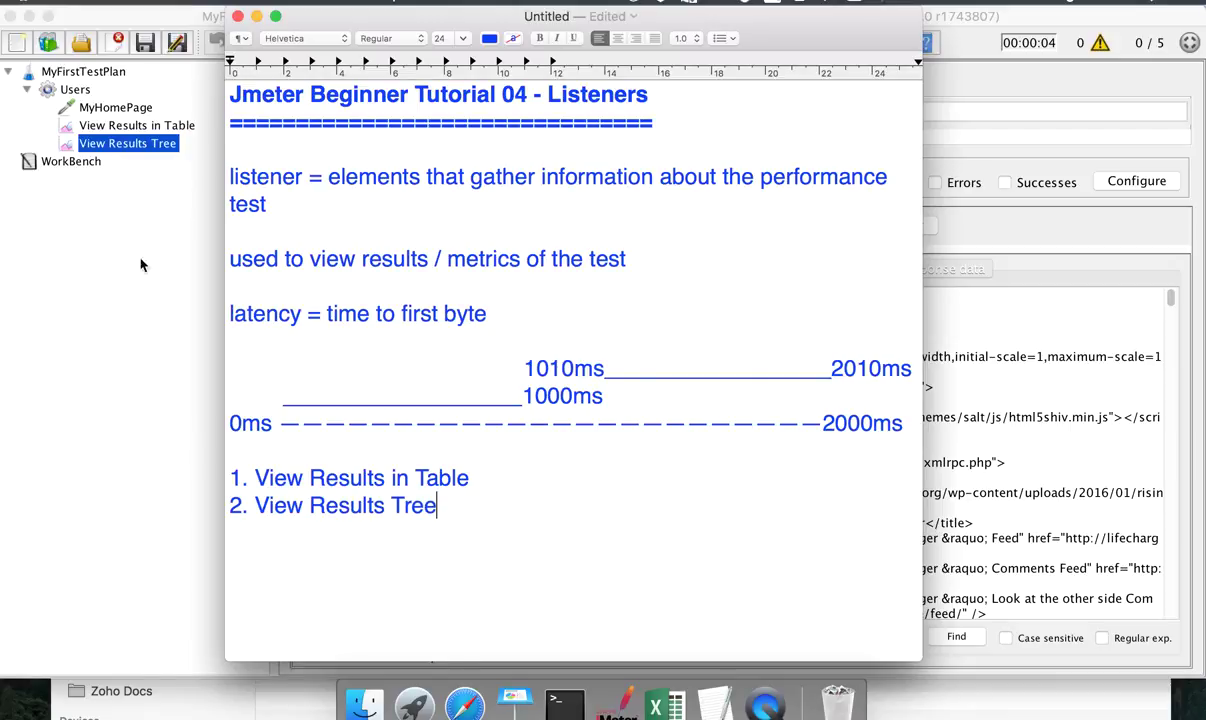
- Switch back to JMeter, add an Aggregate Report listener to the Users thread group and run the test
click(150, 147)
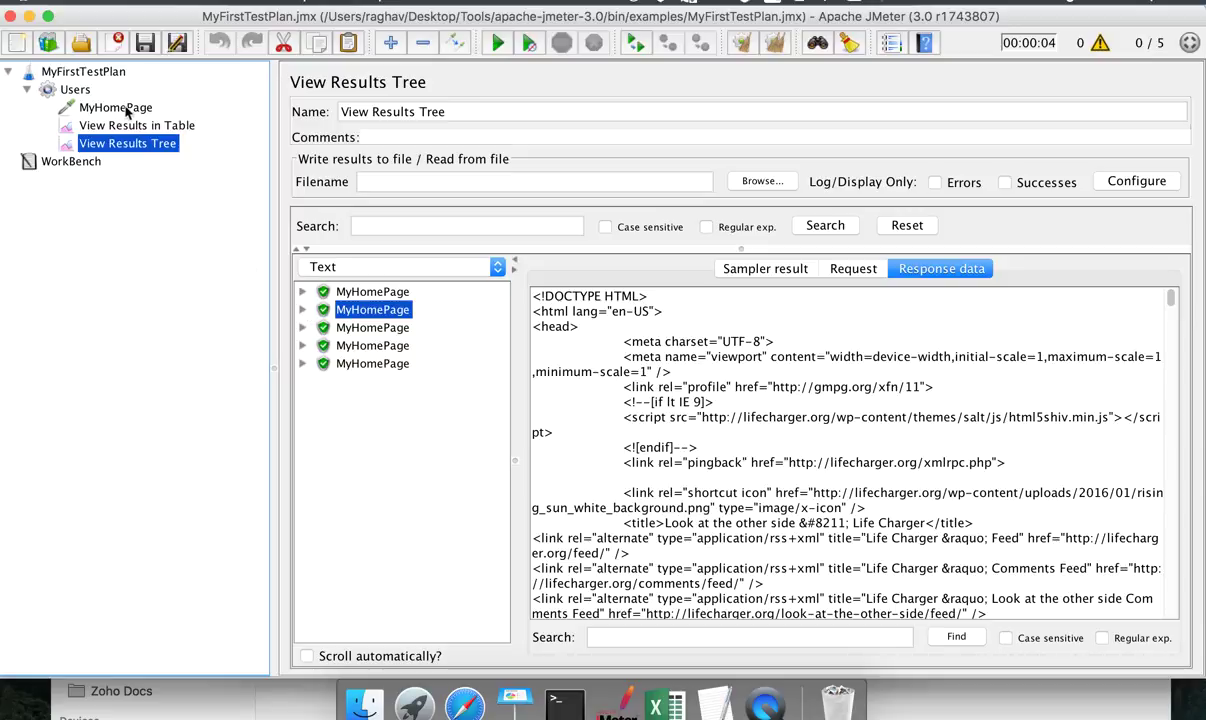
right_click(78, 89)
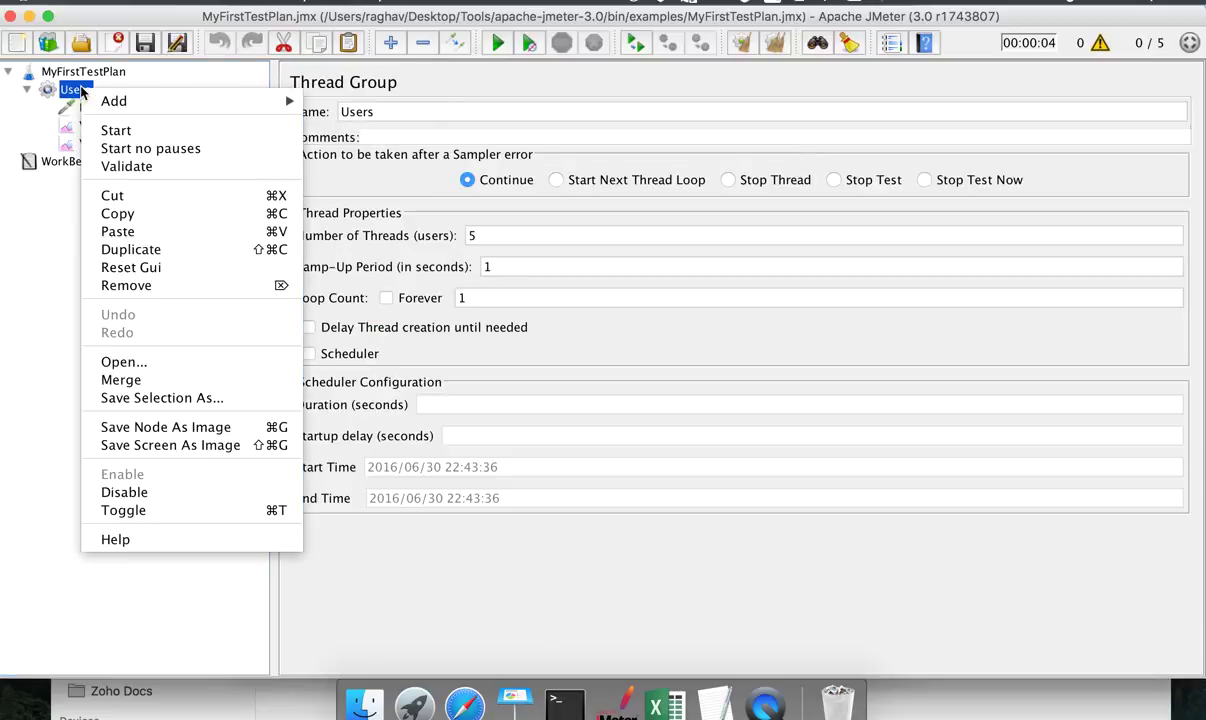
mouse_move(150, 100)
mouse_move(380, 227)
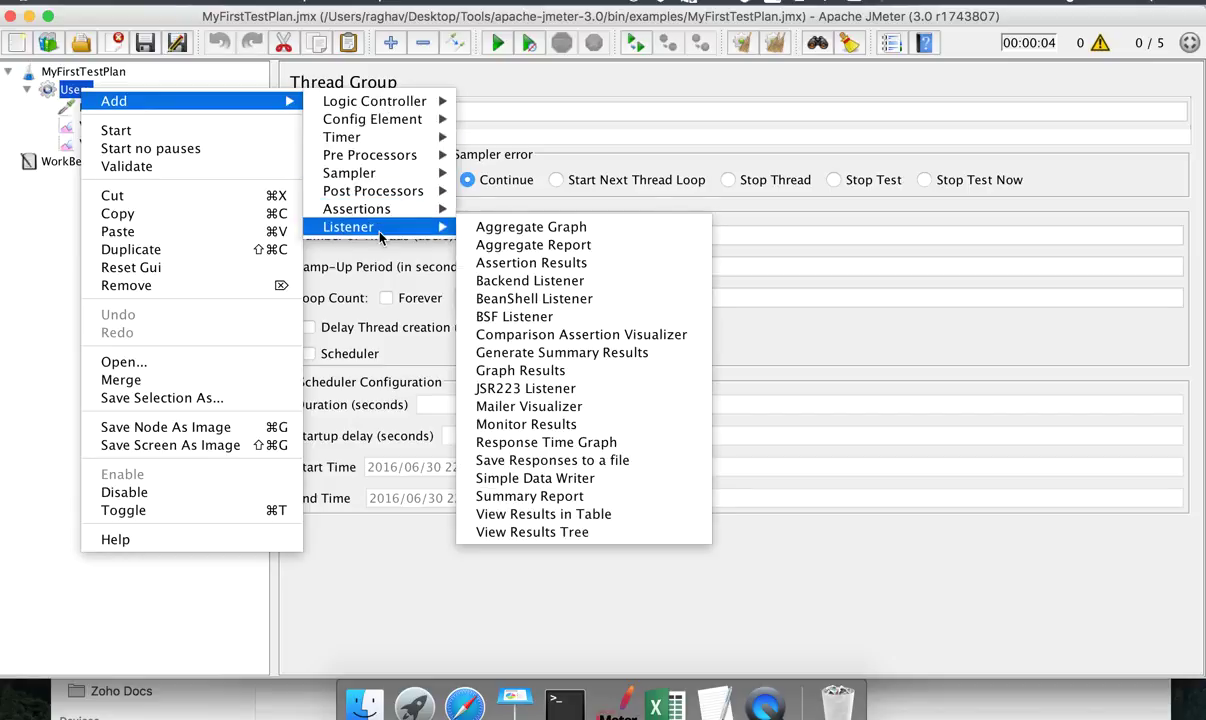
click(562, 250)
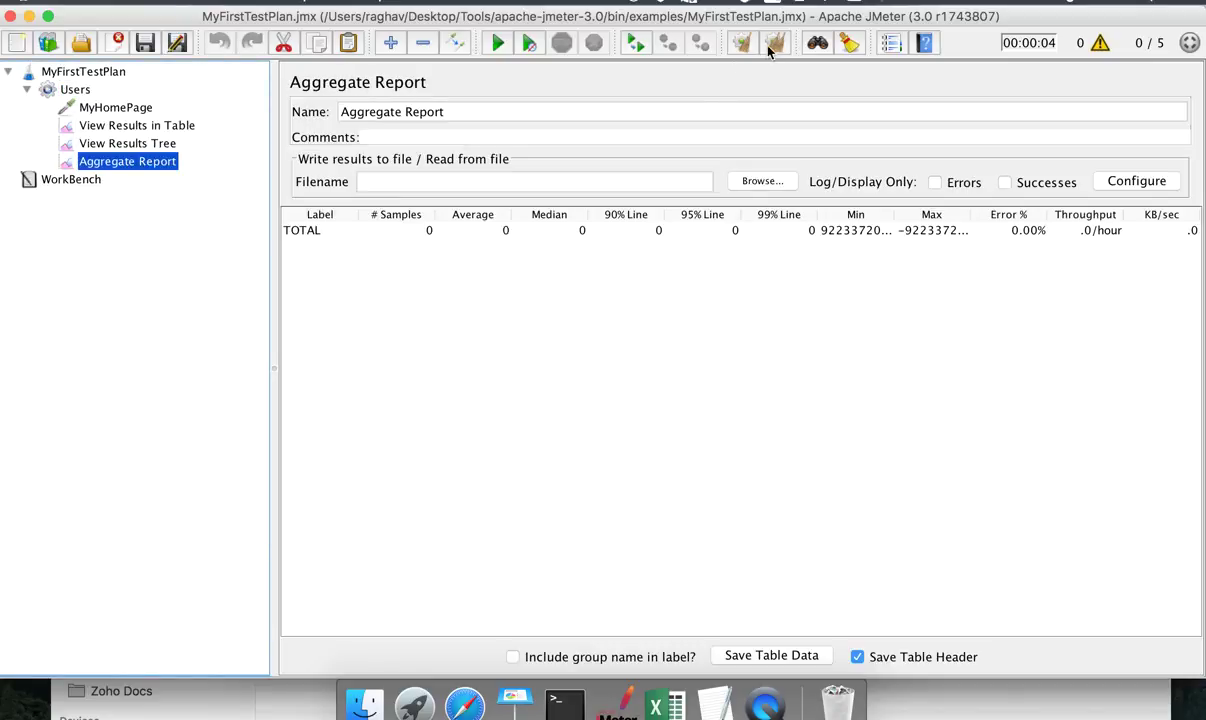
click(497, 45)
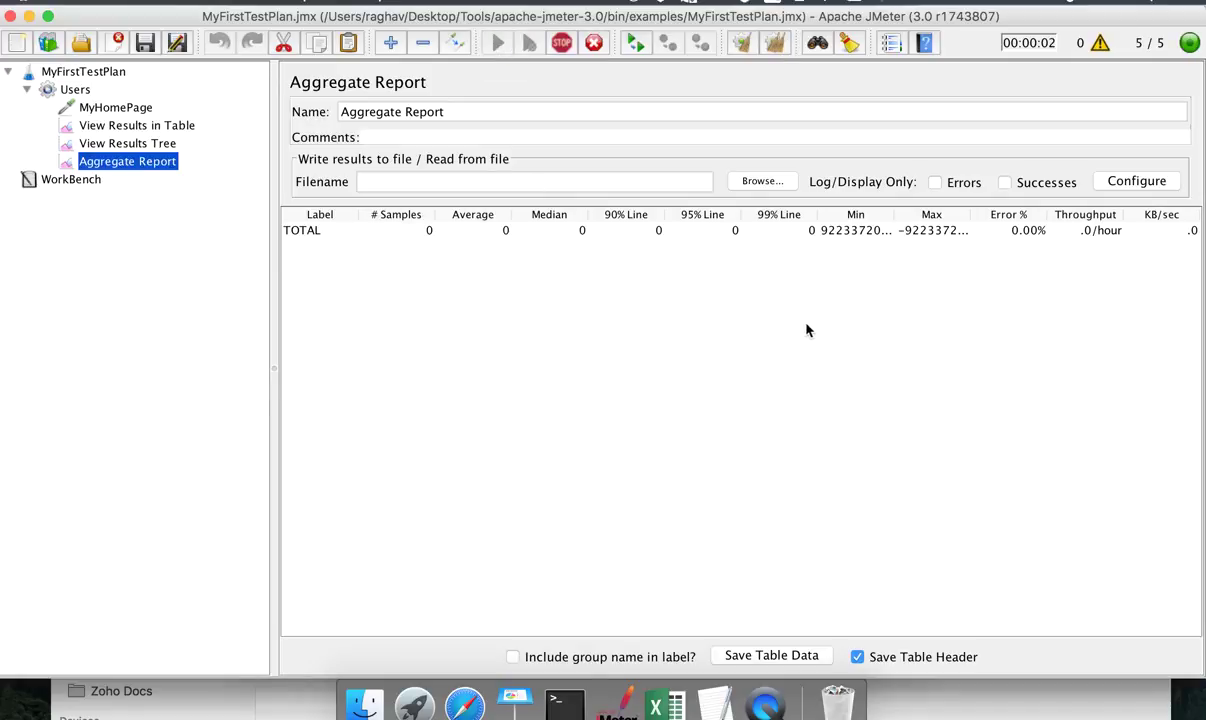
- Compare the MyHomePage row of the aggregate report with the individual samples in View Results in Table
click(714, 680)
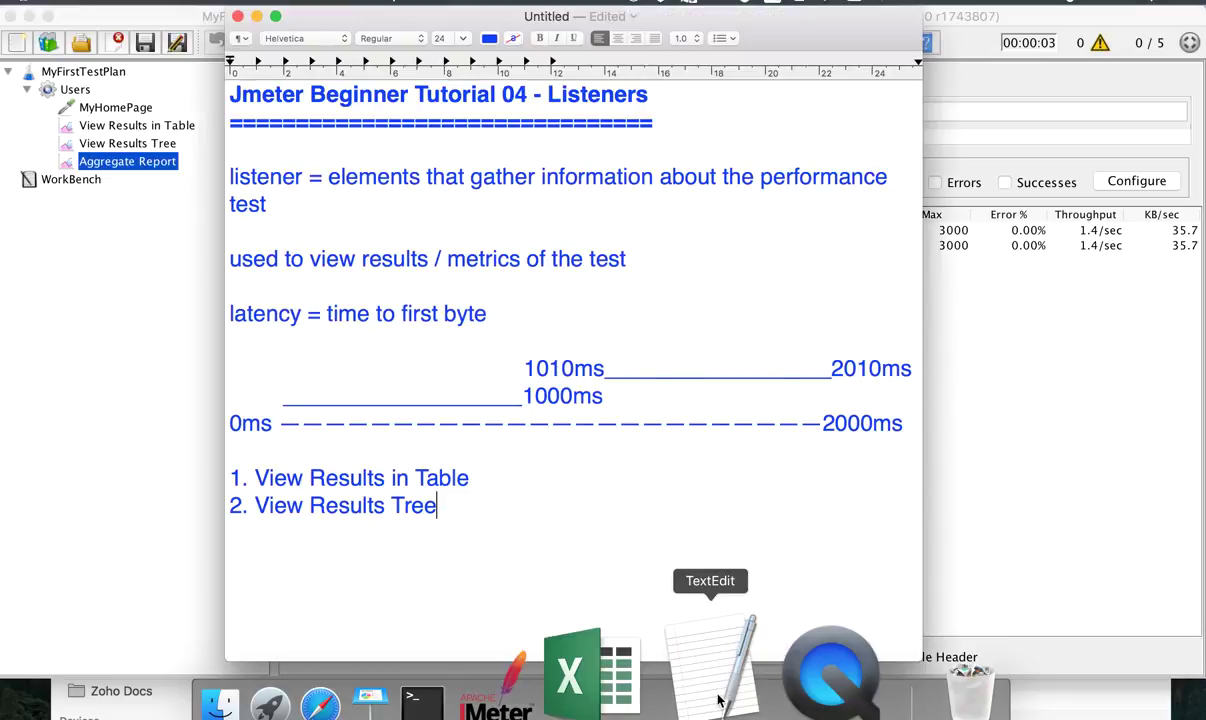
click(1131, 457)
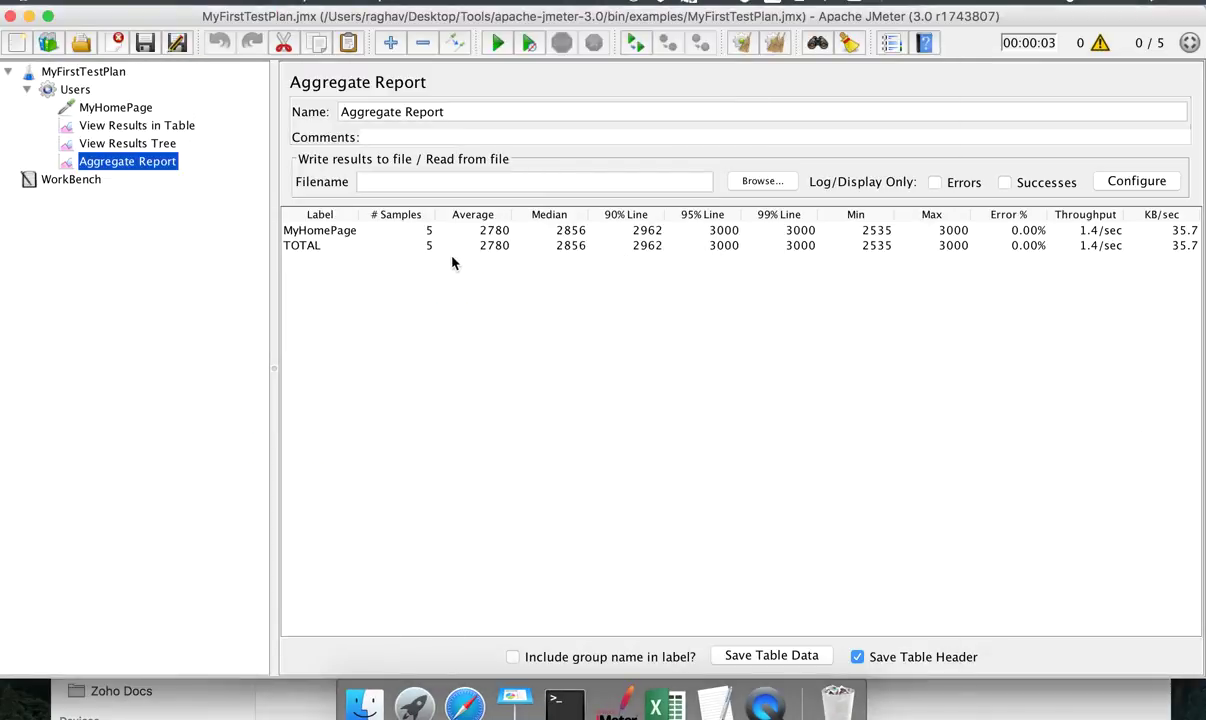
click(372, 233)
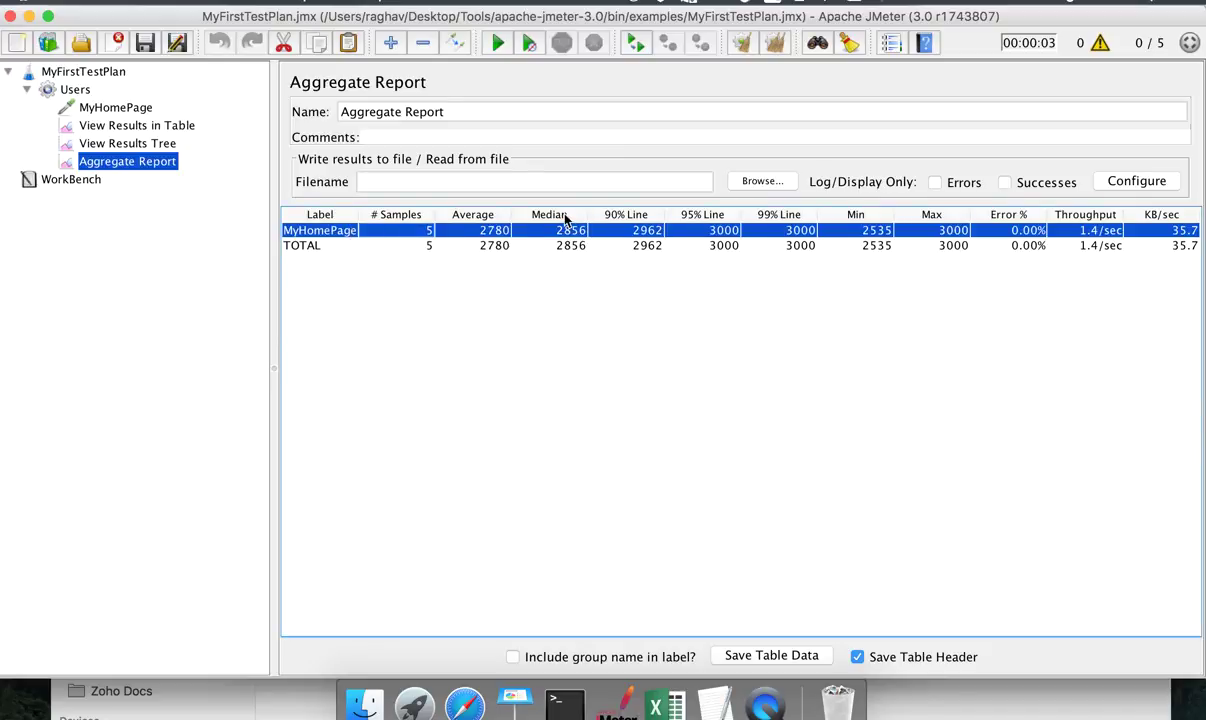
click(166, 127)
click(387, 256)
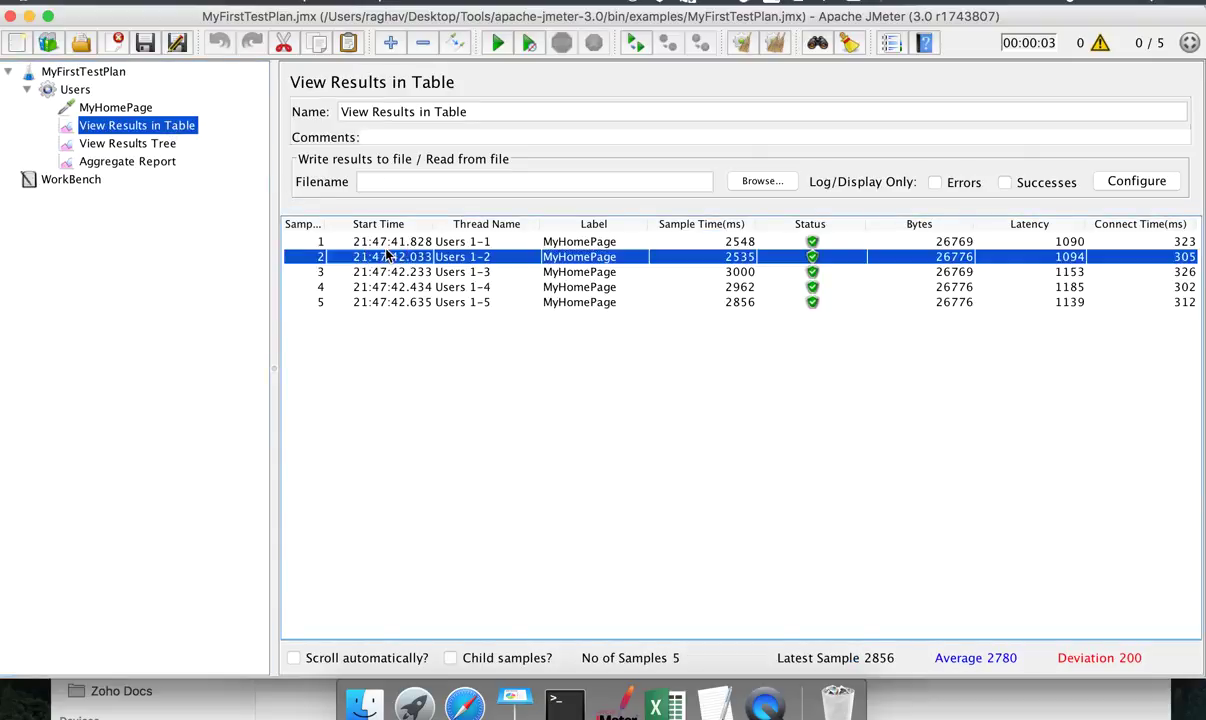
key(Down)
key(Down)
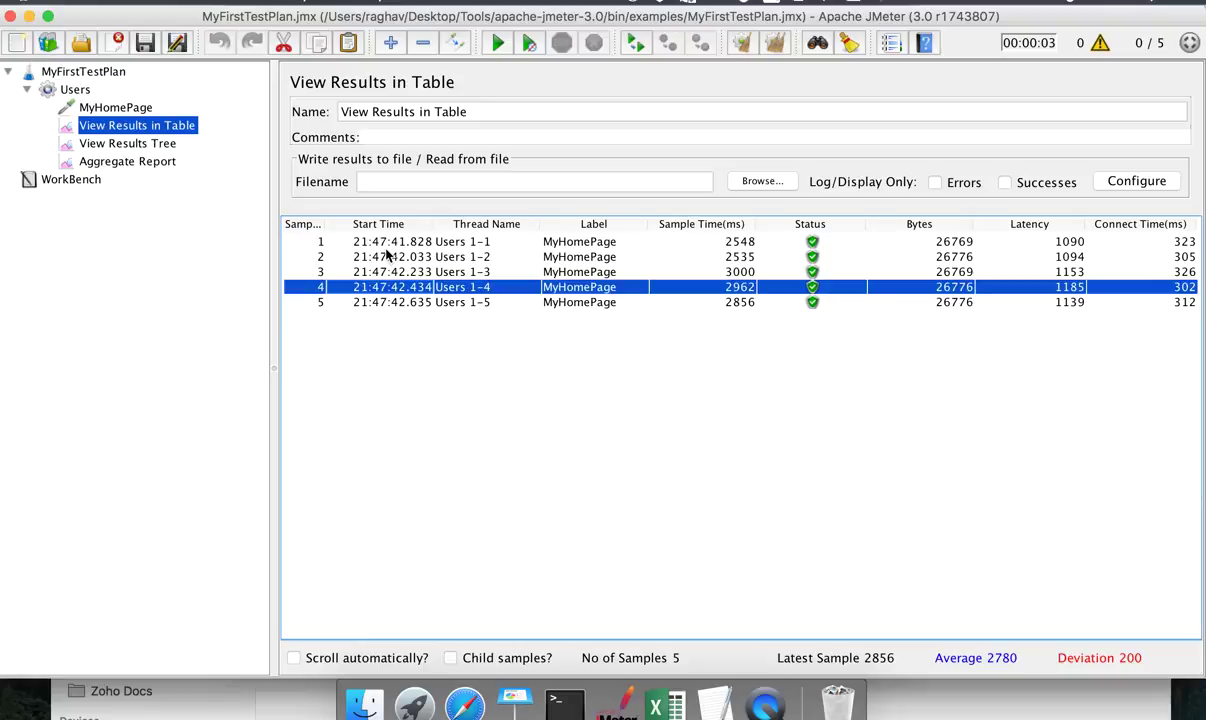
- Return to the Aggregate Report and examine the average, median, percentile and minimum columns of the MyHomePage row
click(148, 163)
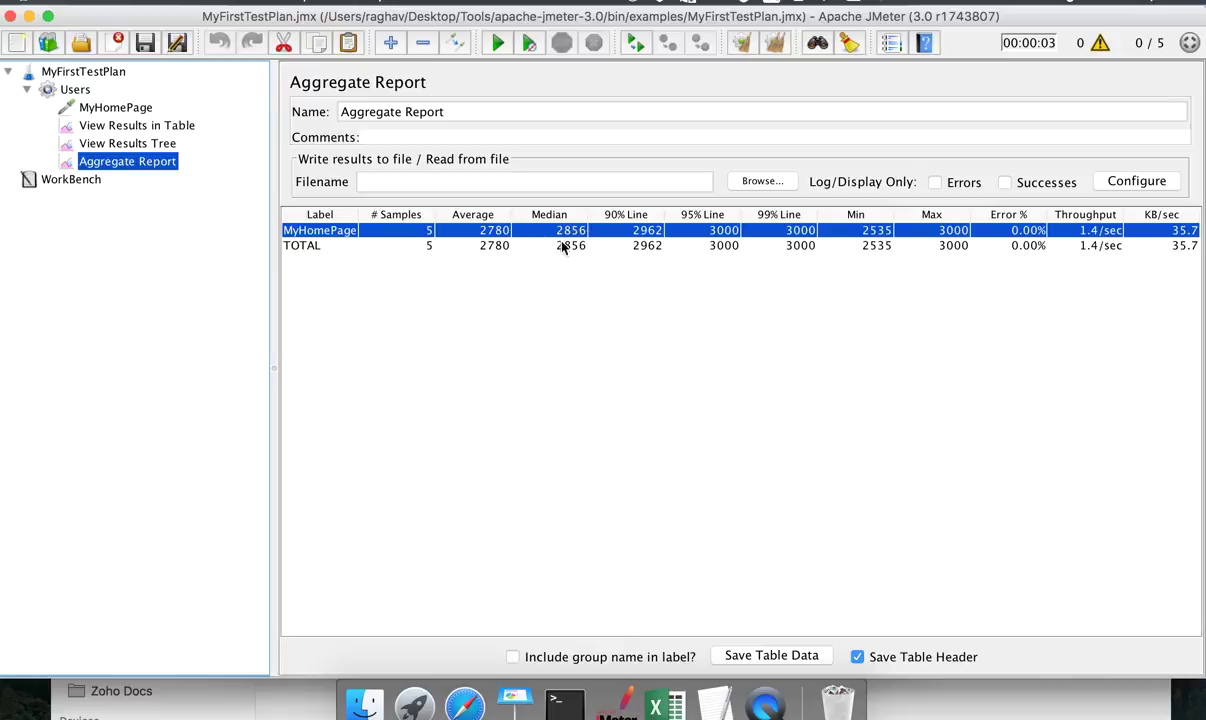
click(503, 235)
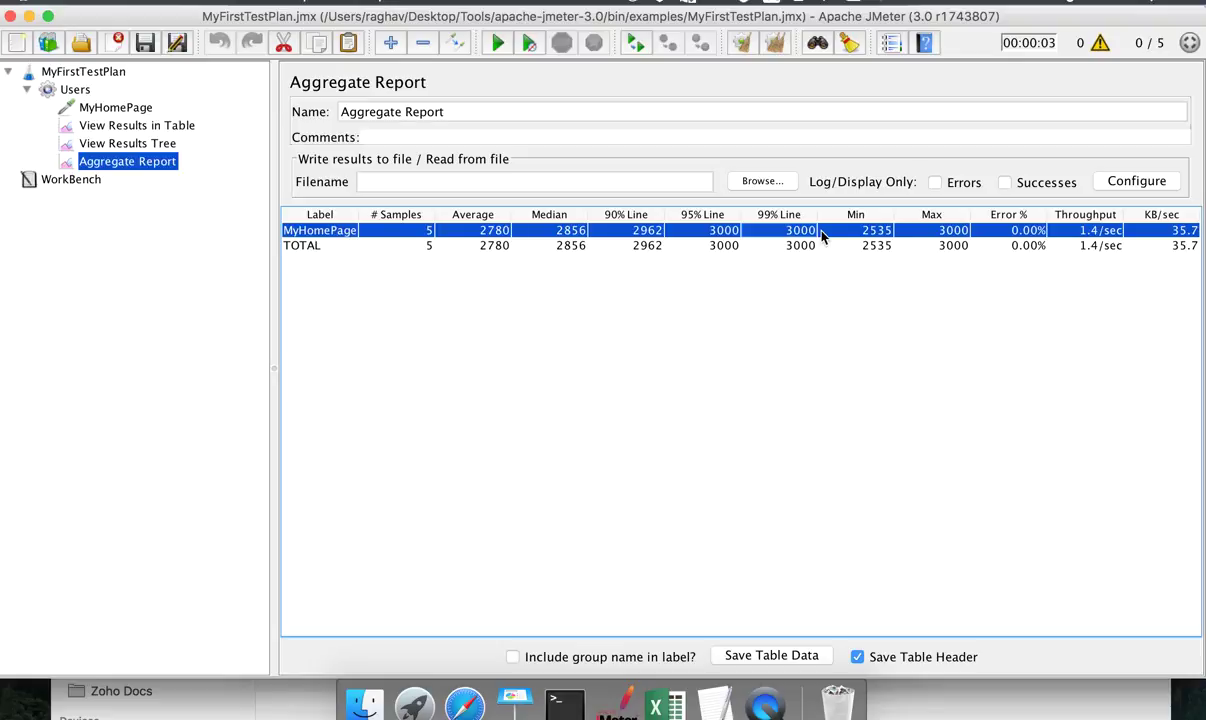
click(849, 245)
click(854, 235)
- Switch to the TextEdit notes and add the list item "3. Aggregate Report"
click(713, 685)
key(Return)
text(3. Ag)
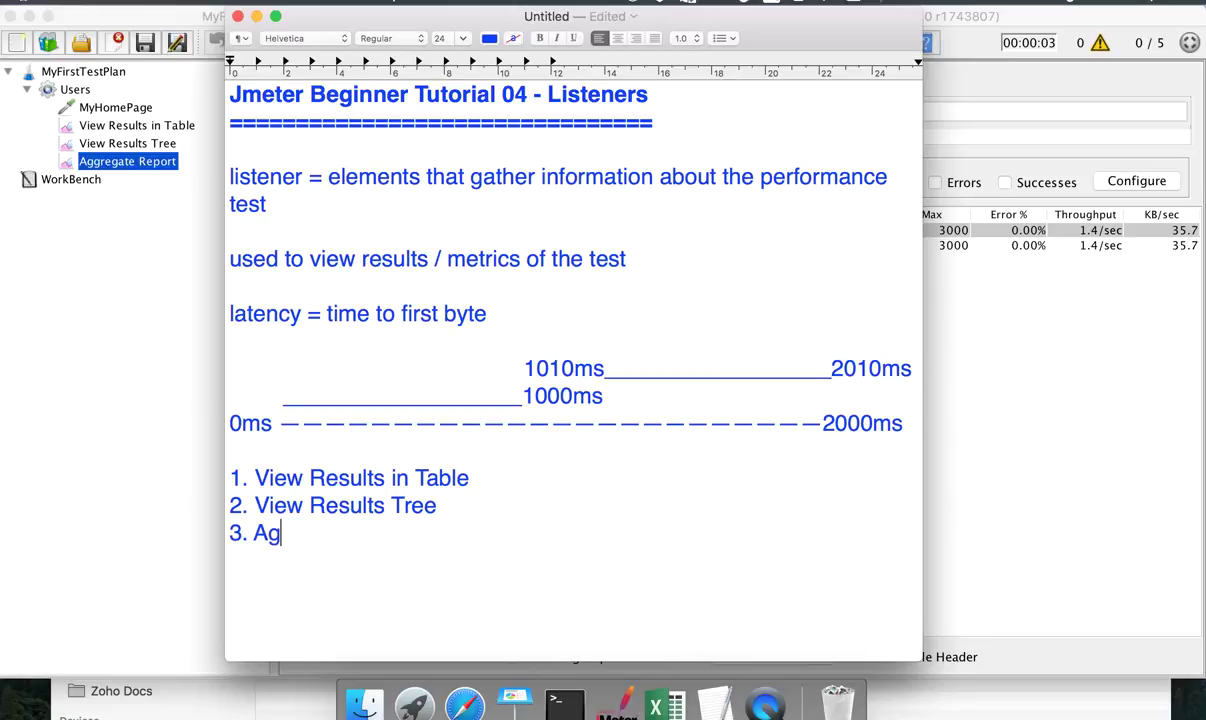
text(gregate )
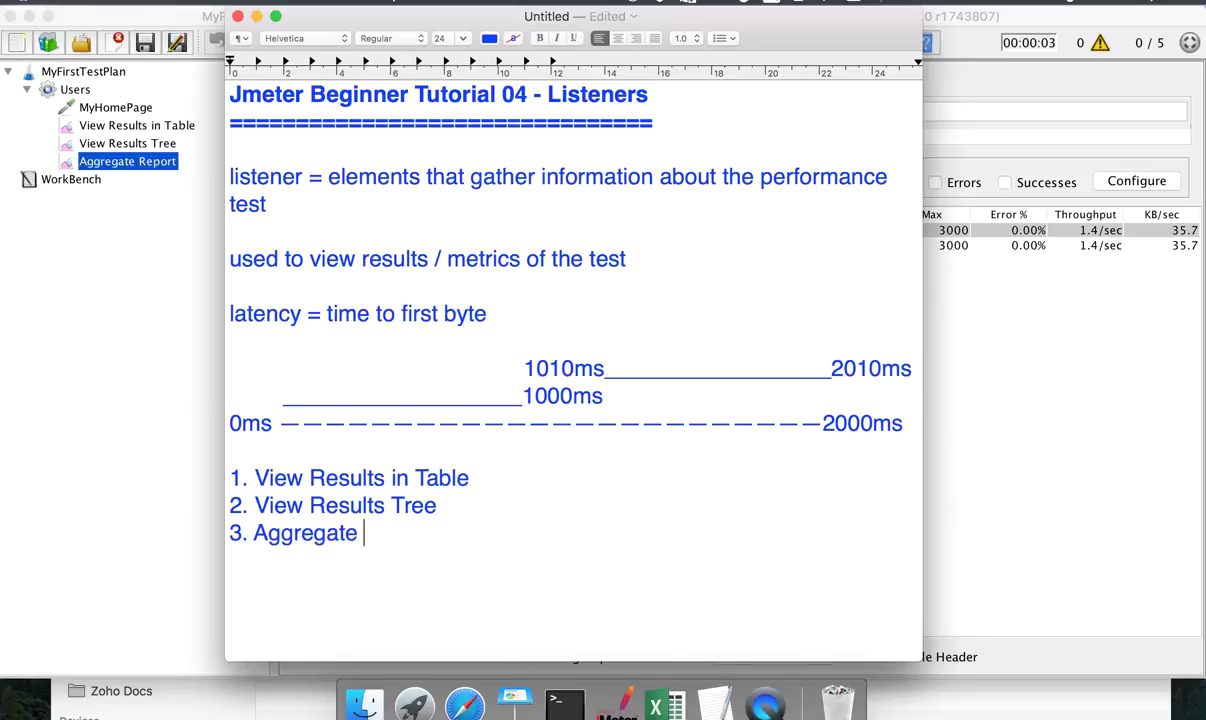
text(Report)
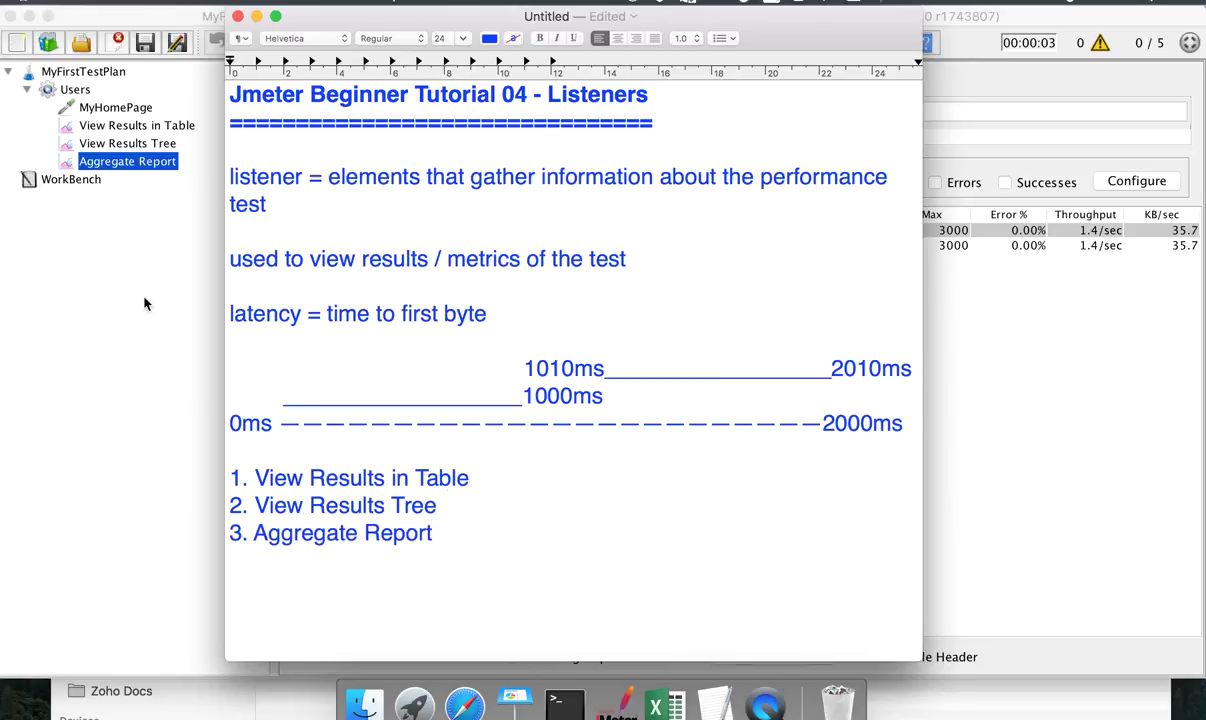
- Switch back to JMeter and add a Graph Results listener to the Users thread group
click(74, 93)
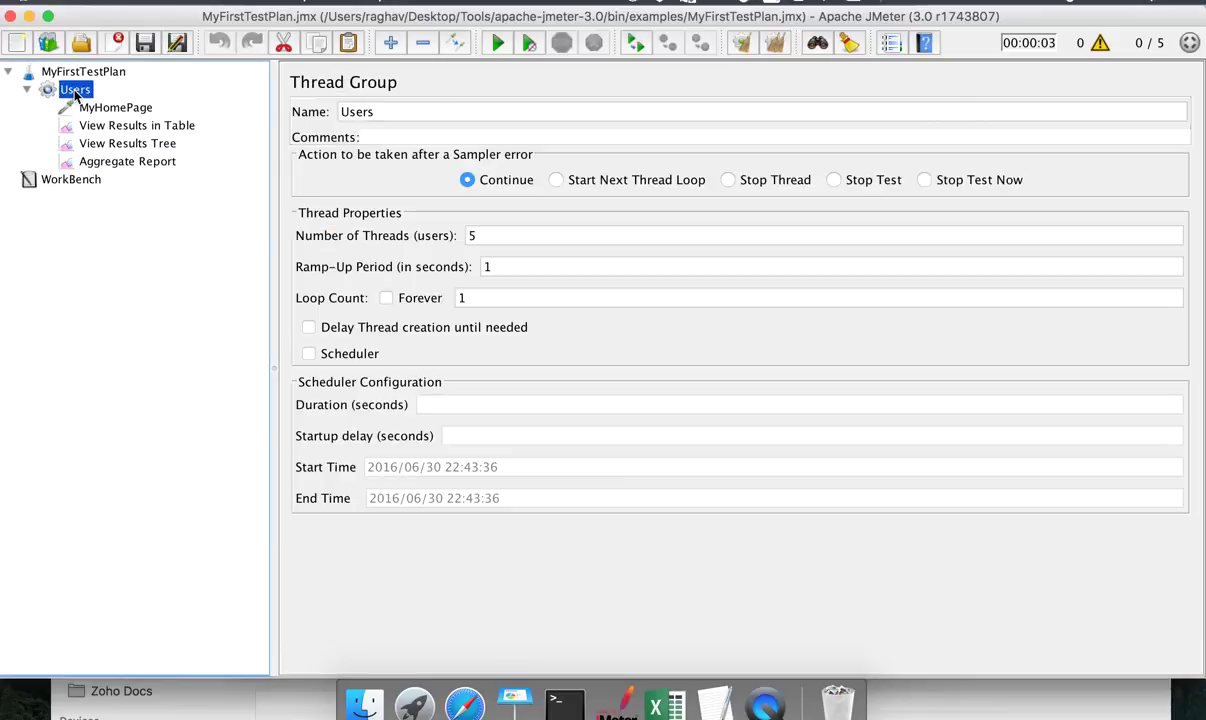
right_click(74, 93)
mouse_move(113, 102)
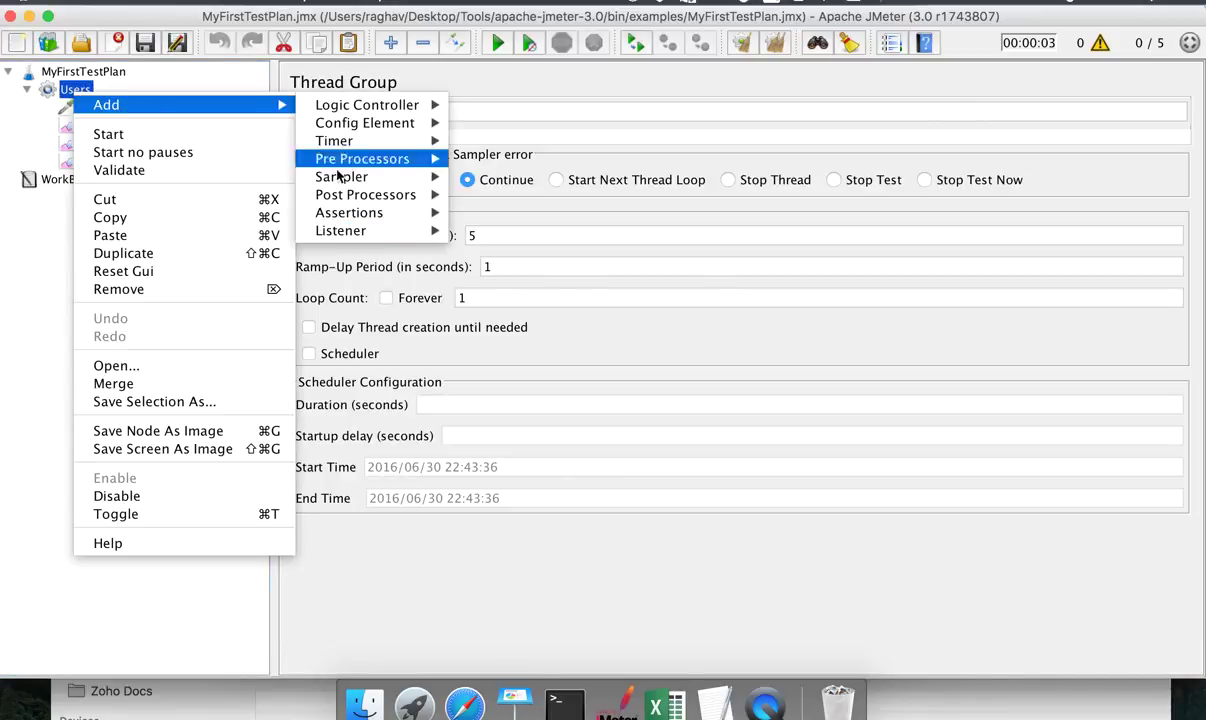
mouse_move(342, 230)
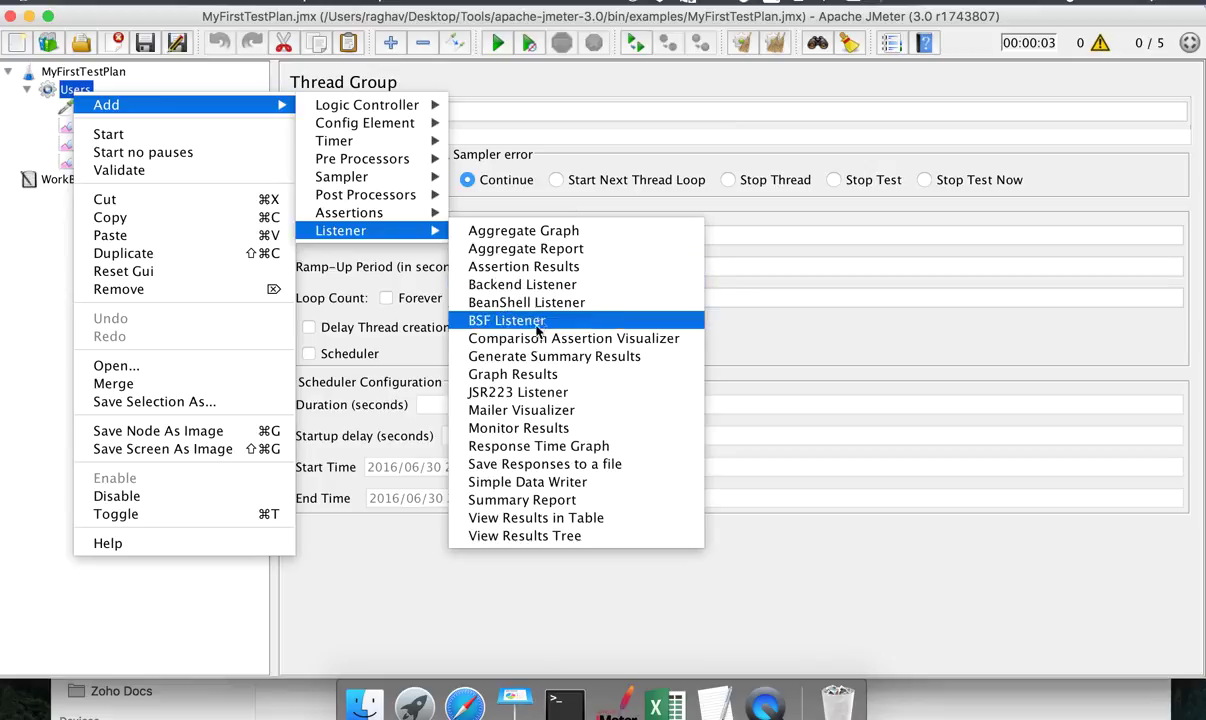
click(533, 378)
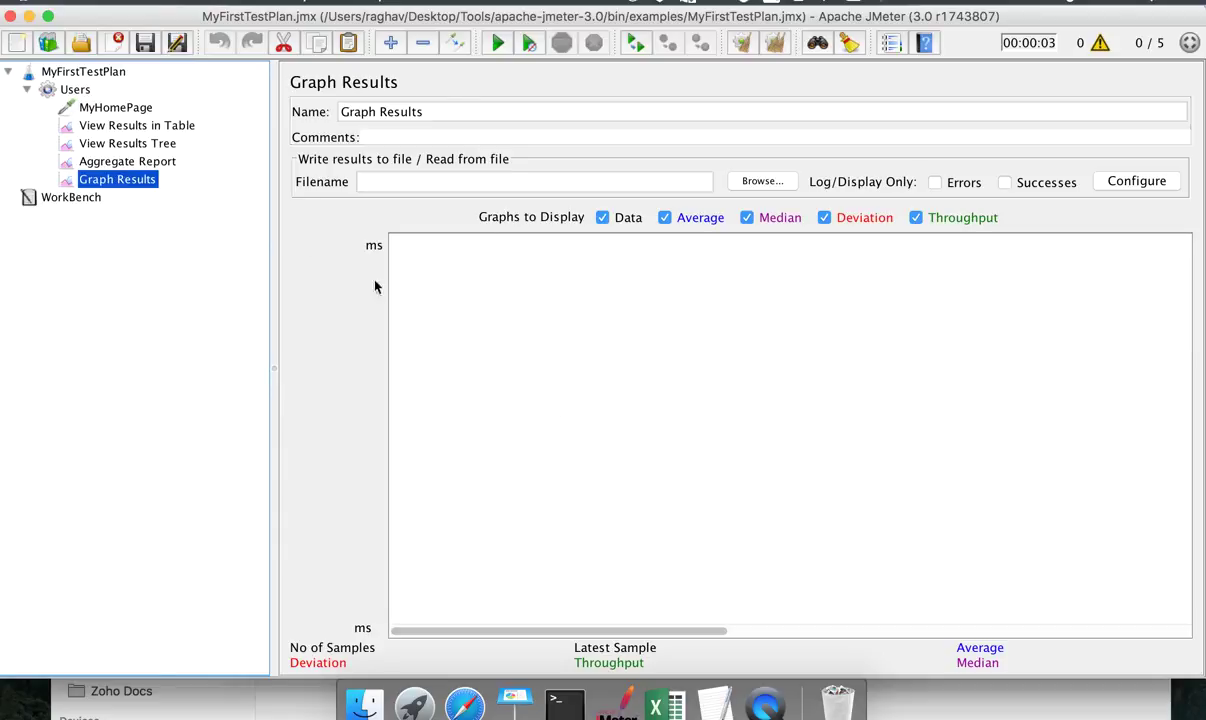
- Set the Users thread group to 20 threads with a 5-second ramp-up period and an endless loop count
click(70, 92)
drag(505, 237, 435, 238)
text(20)
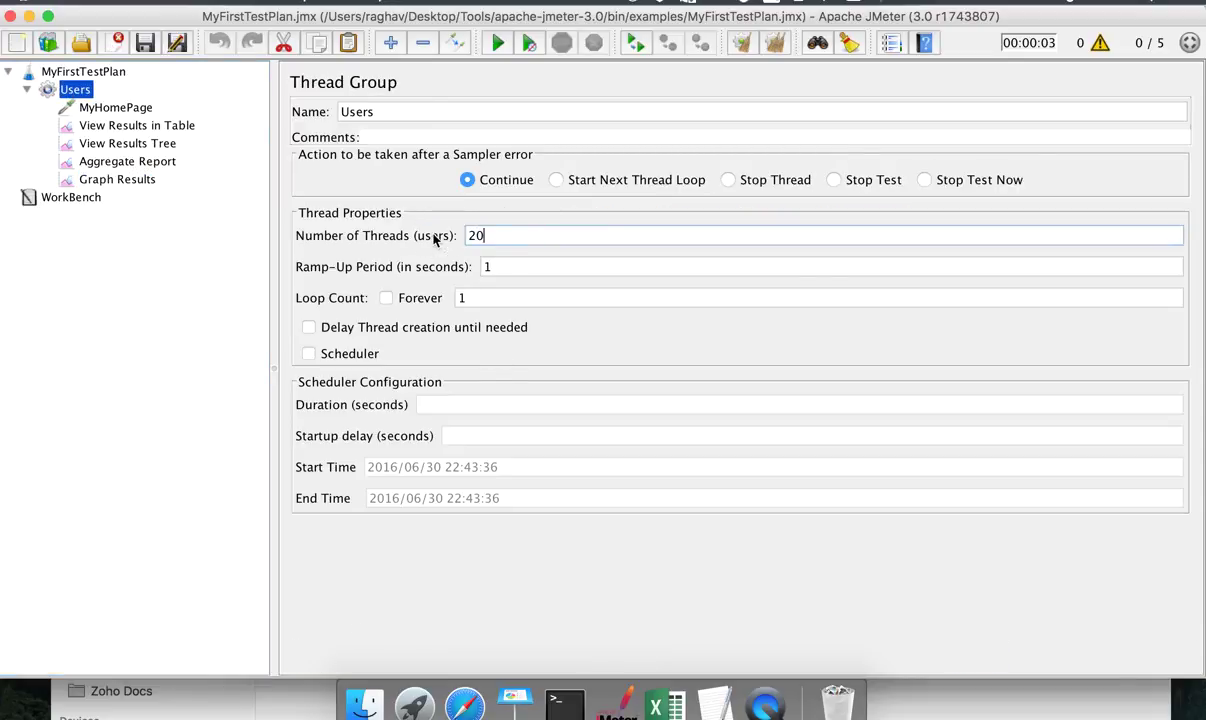
drag(493, 264, 415, 268)
text(5)
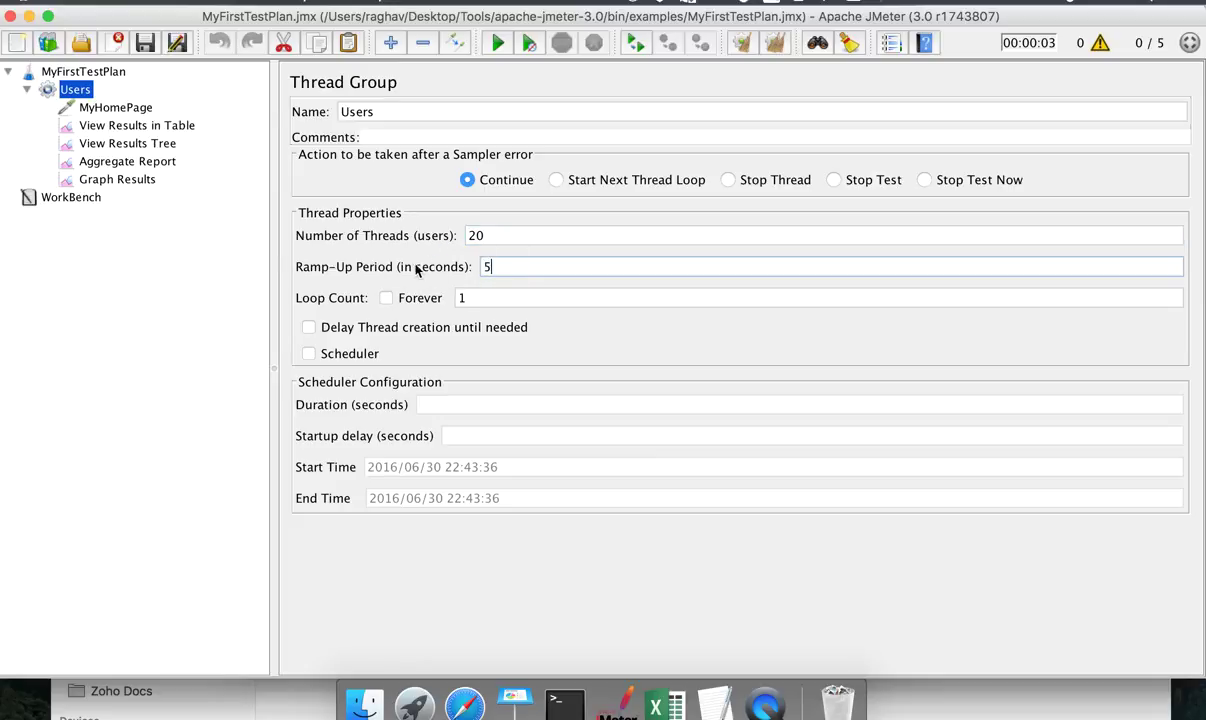
click(402, 300)
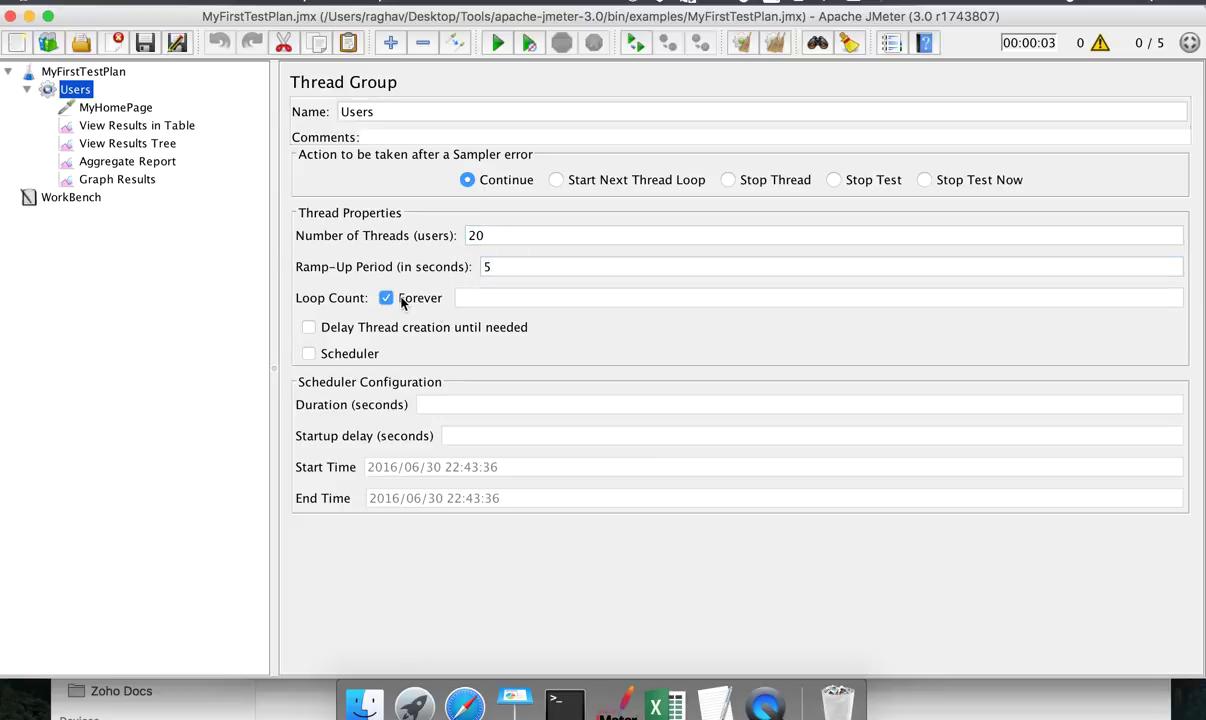
- Run the test in Graph Results with the Data, Median and Deviation graphs hidden, and stop it
click(106, 178)
click(497, 43)
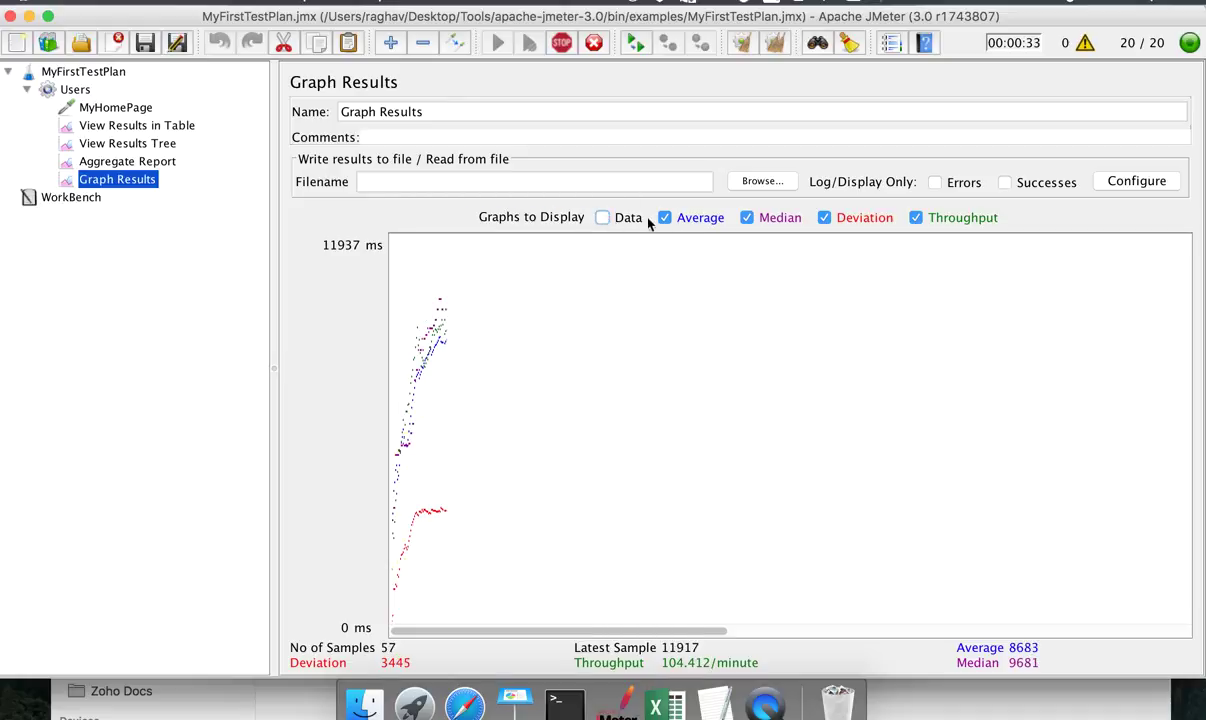
click(747, 217)
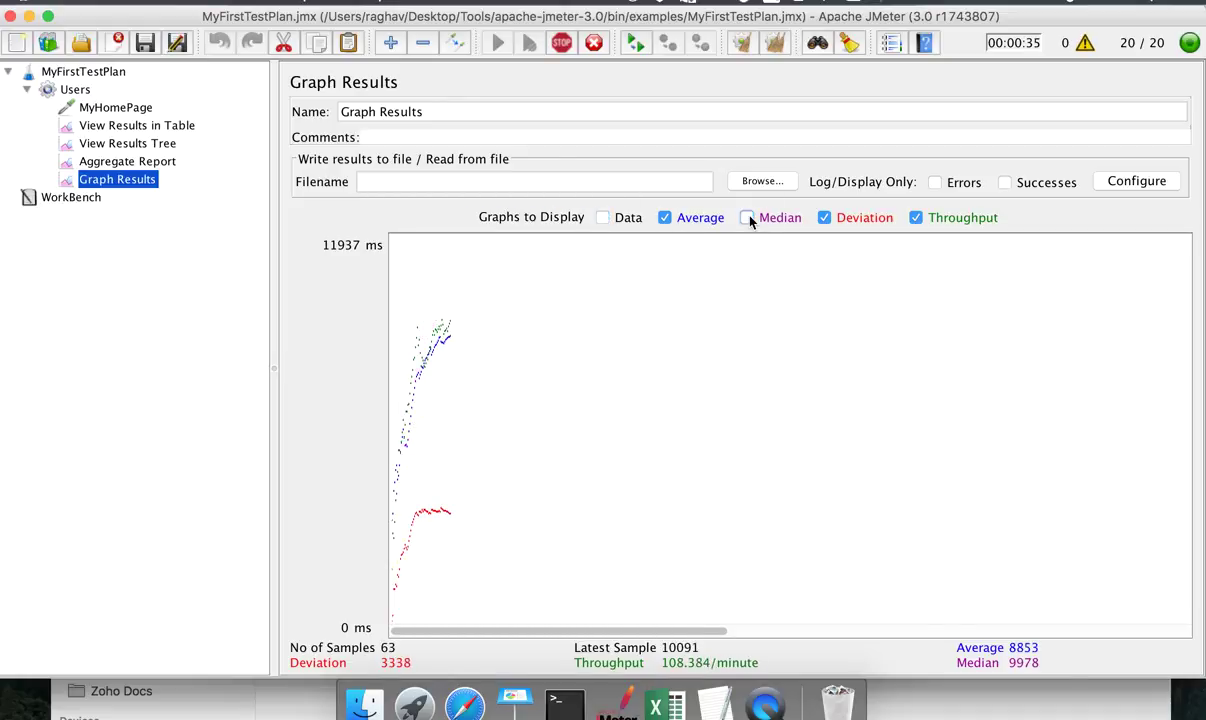
click(823, 217)
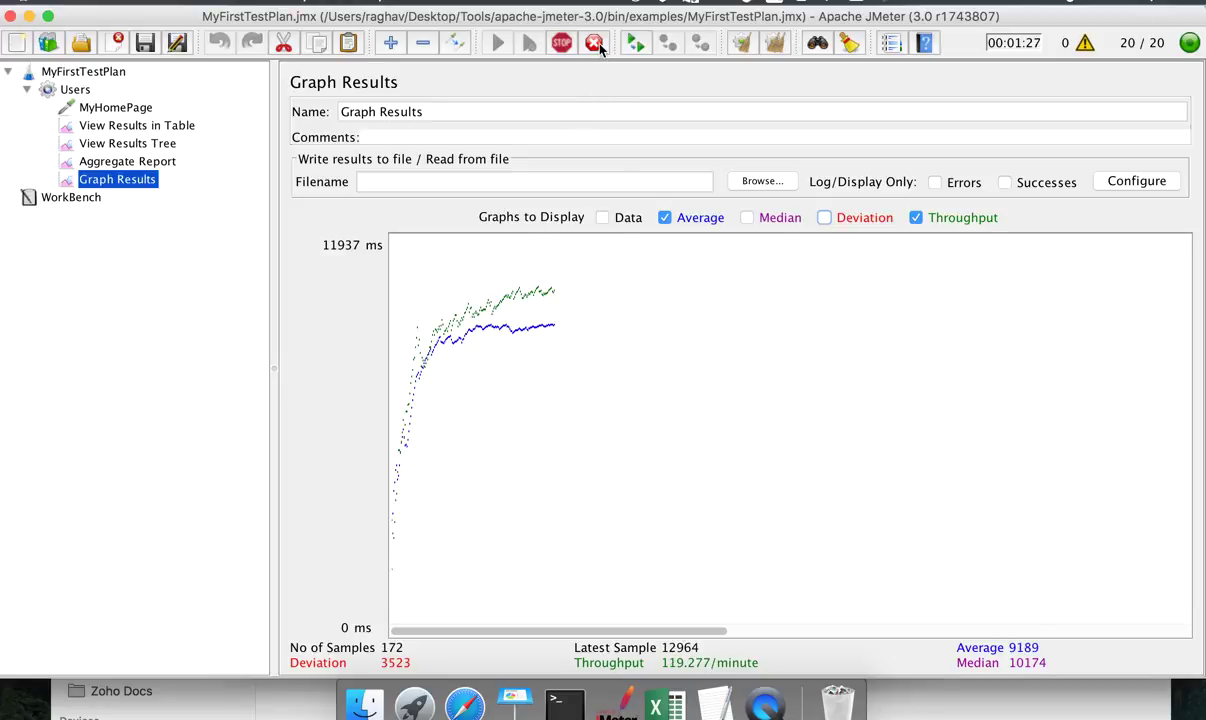
click(563, 43)
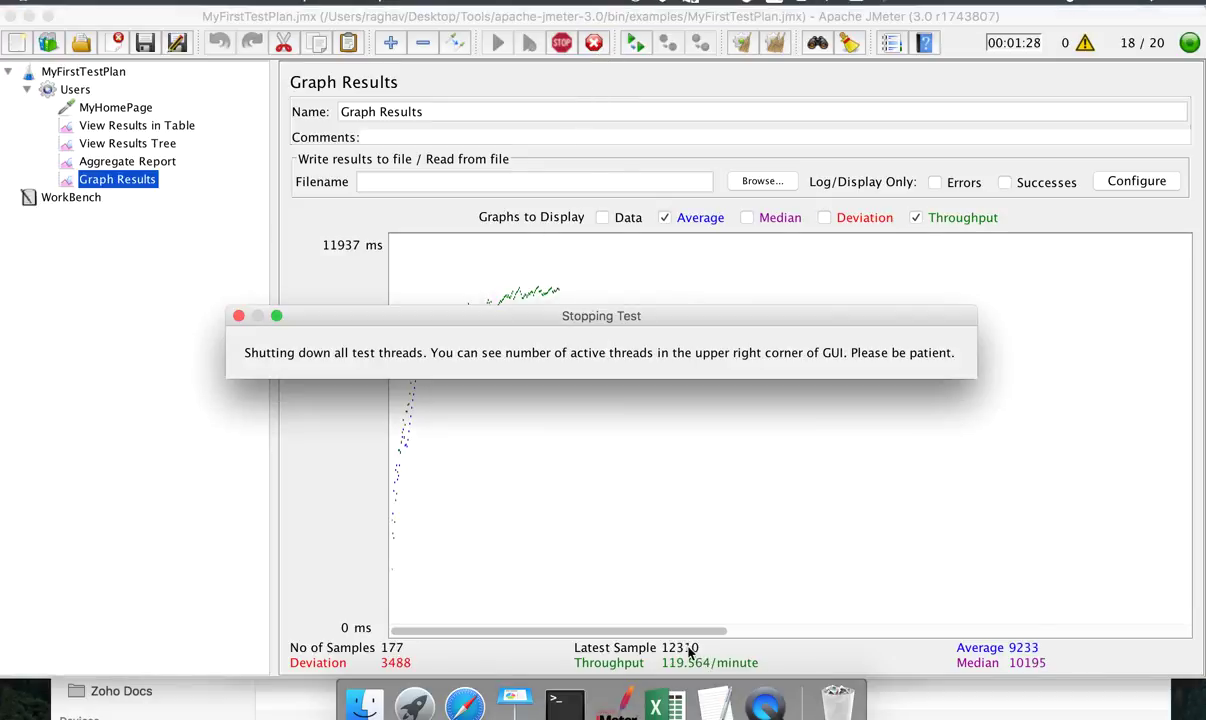
- Switch to the TextEdit notes and add the list item "4. Graph Results"
click(715, 695)
key(Return)
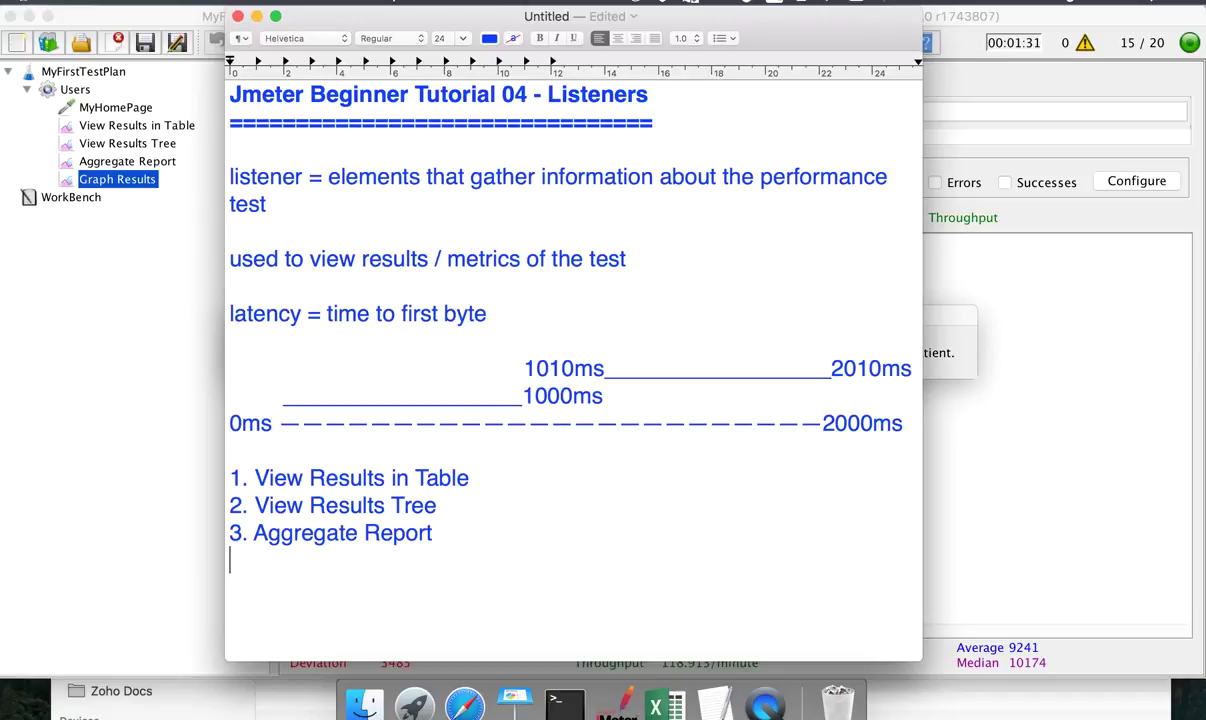
text(4.)
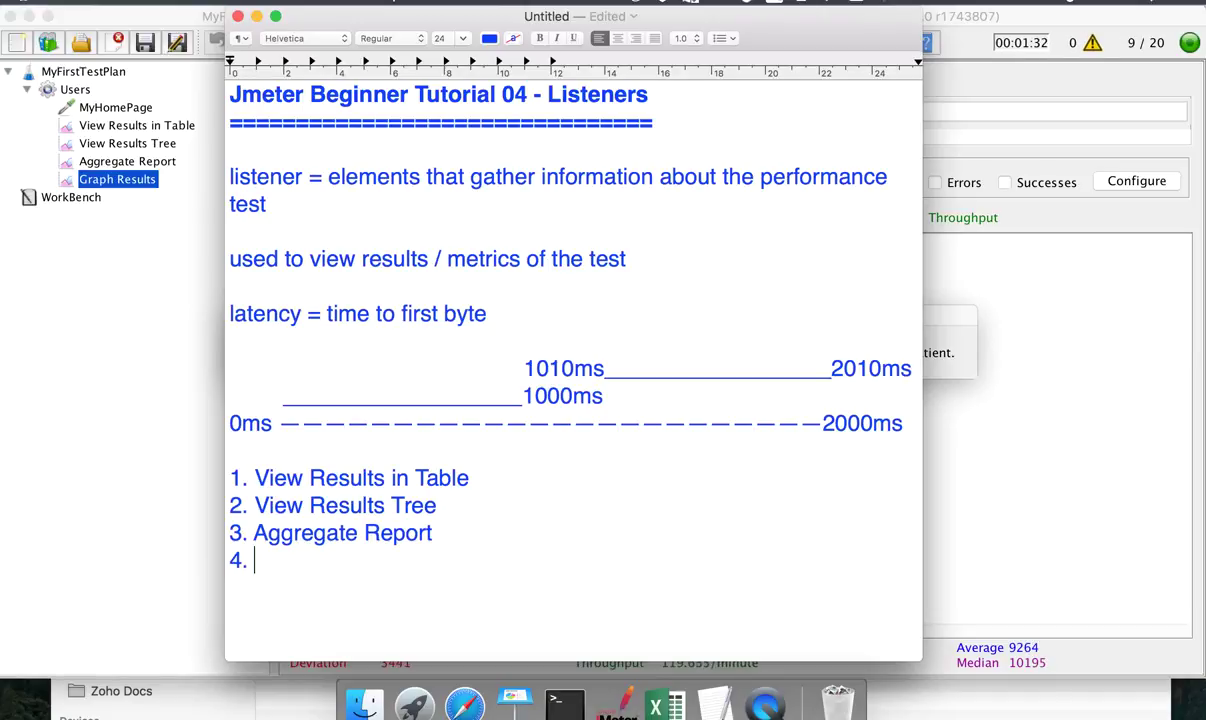
text( Graph )
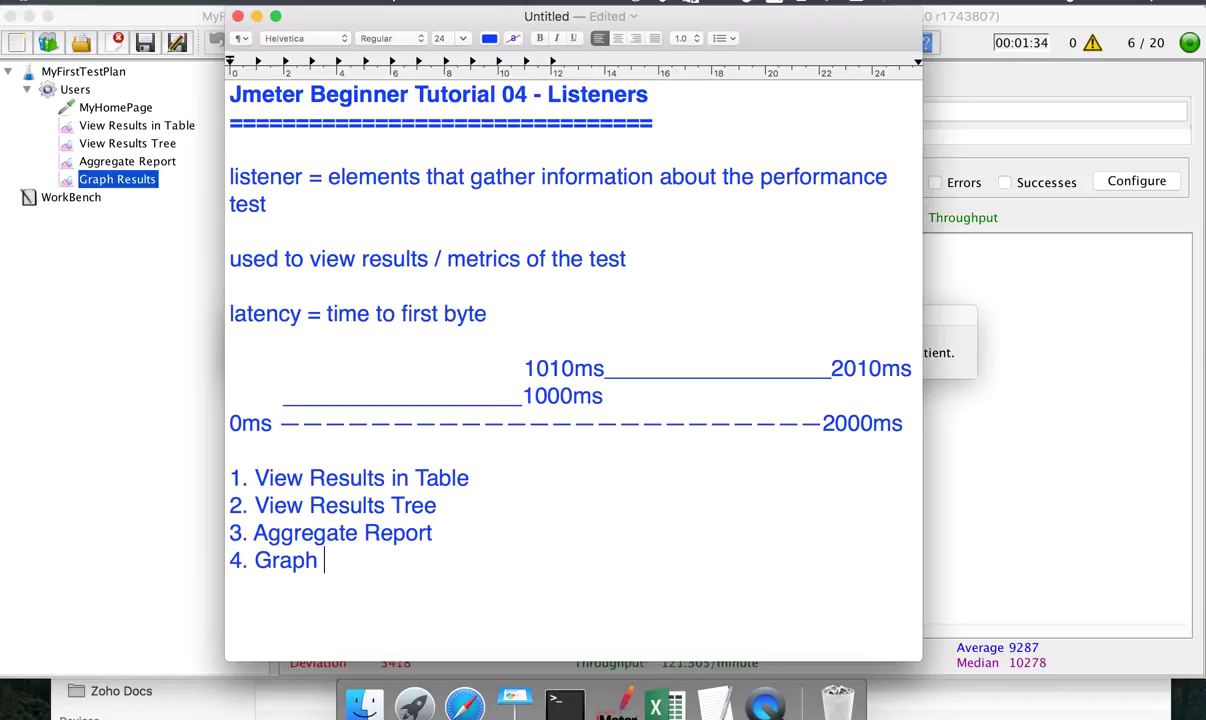
text(Results)
key(BackSpace)
key(BackSpace)
text(ts)
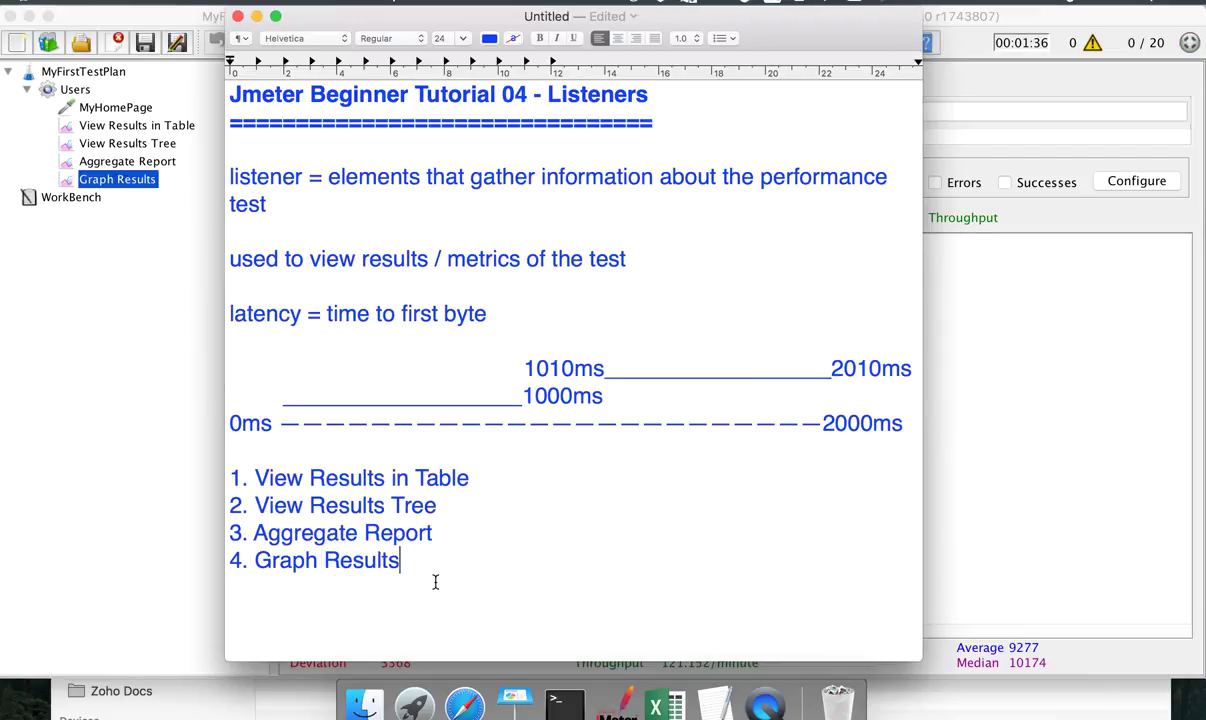
- Switch back to JMeter and add a Summary Report listener to the Users thread group
click(991, 463)
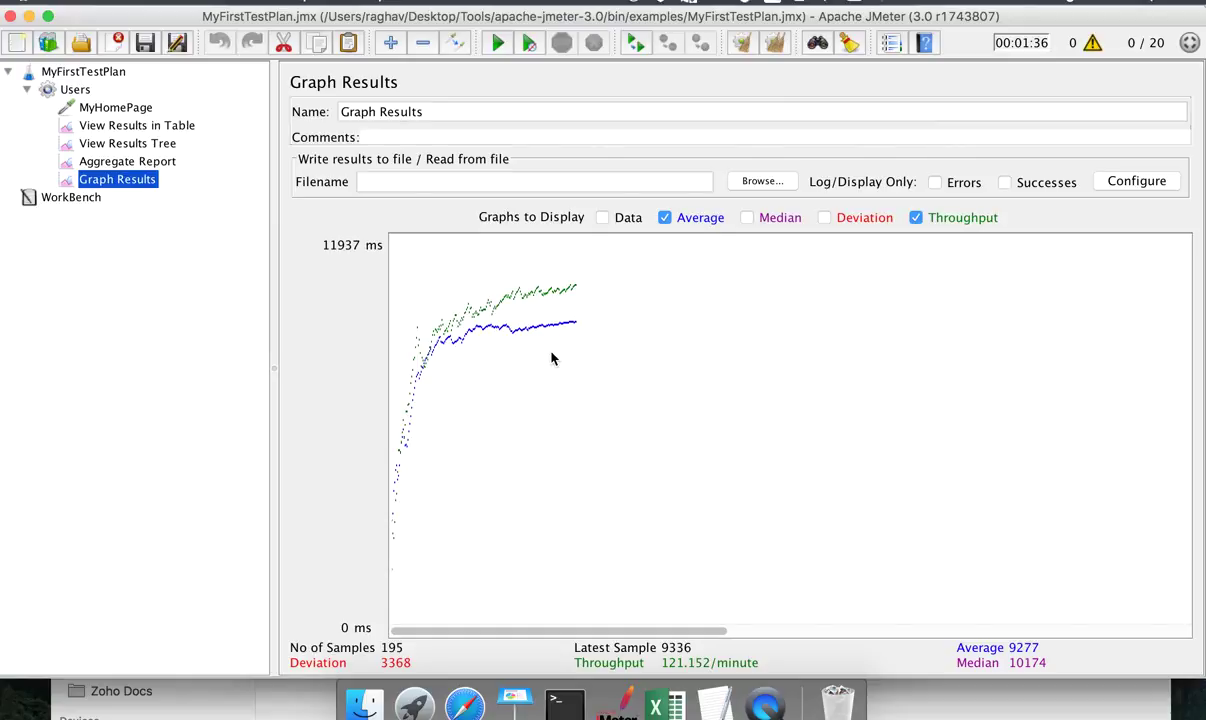
right_click(79, 89)
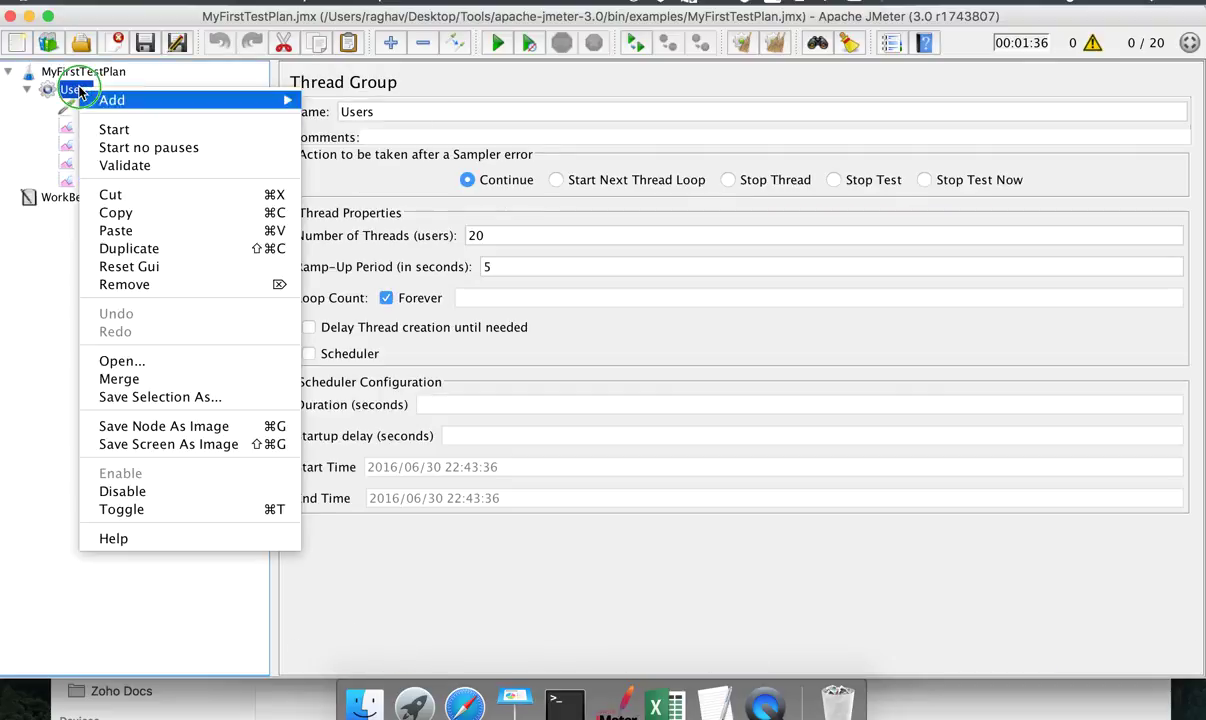
mouse_move(120, 99)
mouse_move(350, 226)
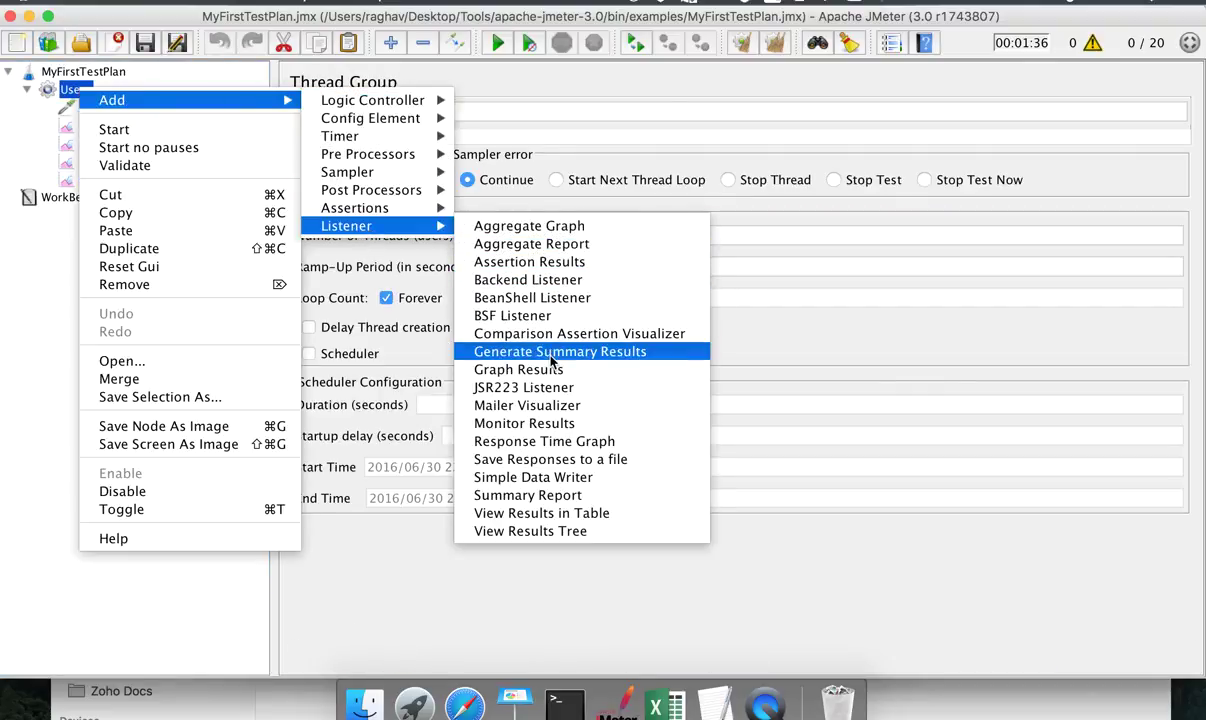
click(549, 495)
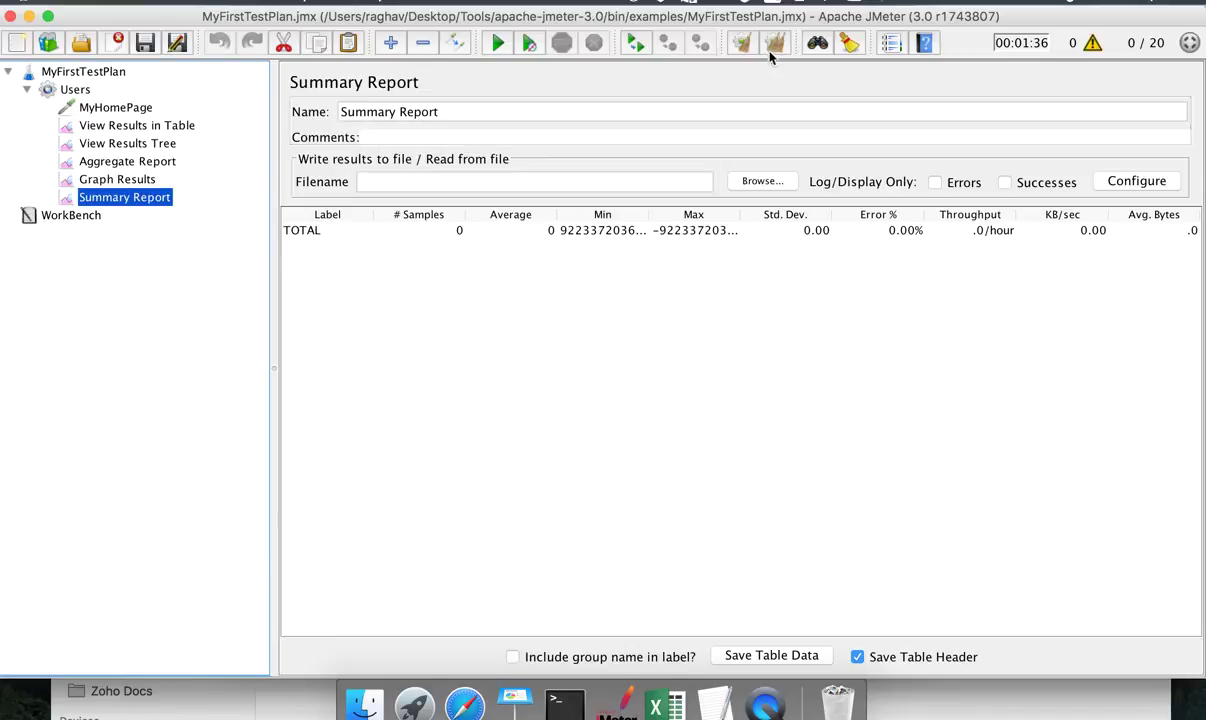
- Set the Users thread group to 5 threads with a 1-second ramp-up period and a loop count of 1
click(63, 90)
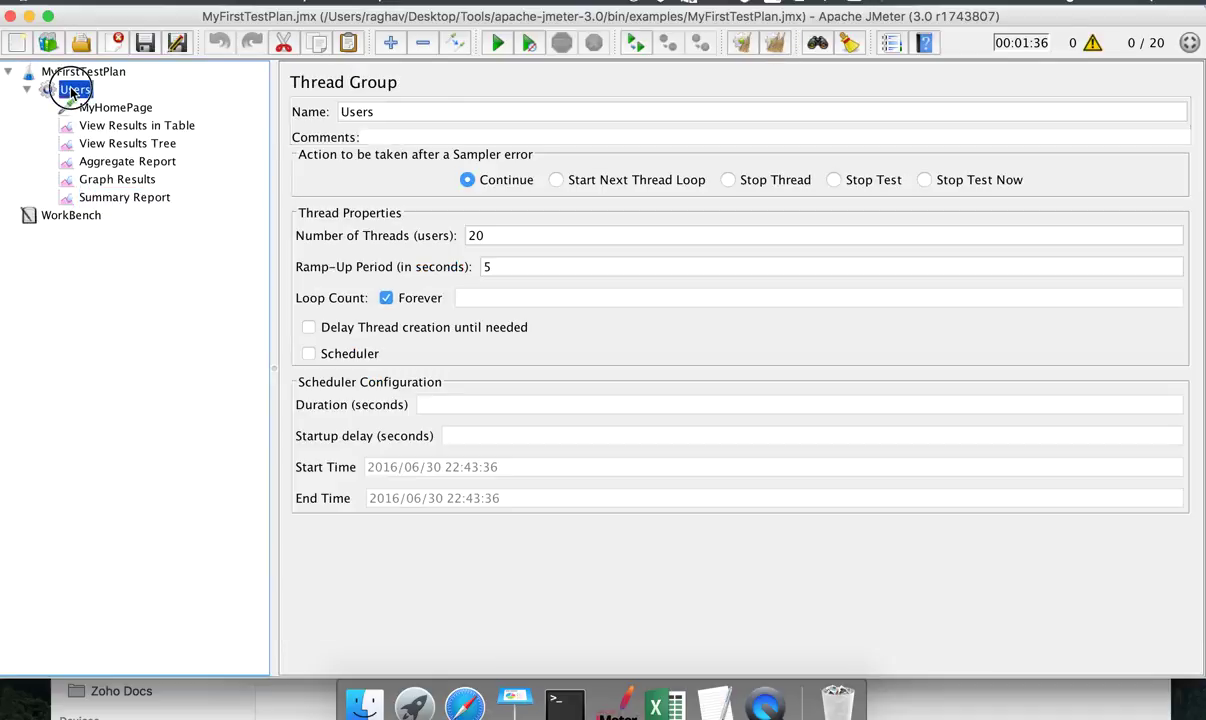
click(386, 298)
double_click(460, 236)
text(5)
double_click(463, 268)
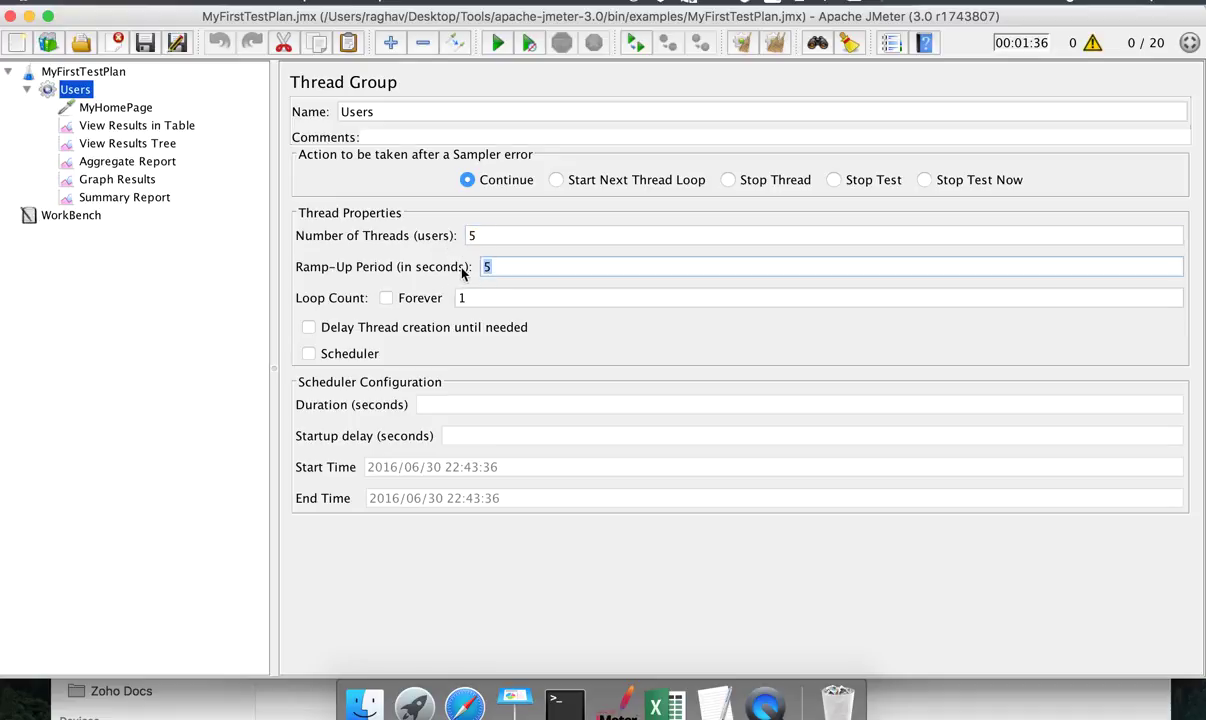
- Run the test in the Summary Report and compare its columns with those of the Aggregate Report
click(152, 196)
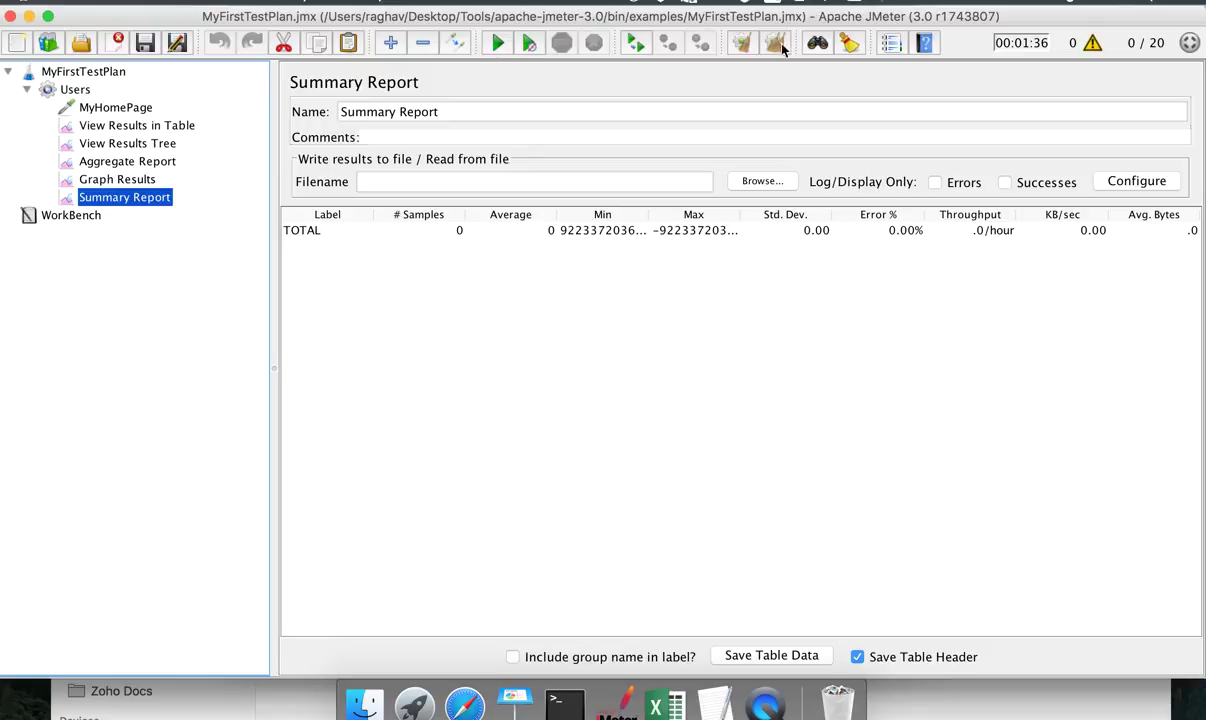
click(498, 43)
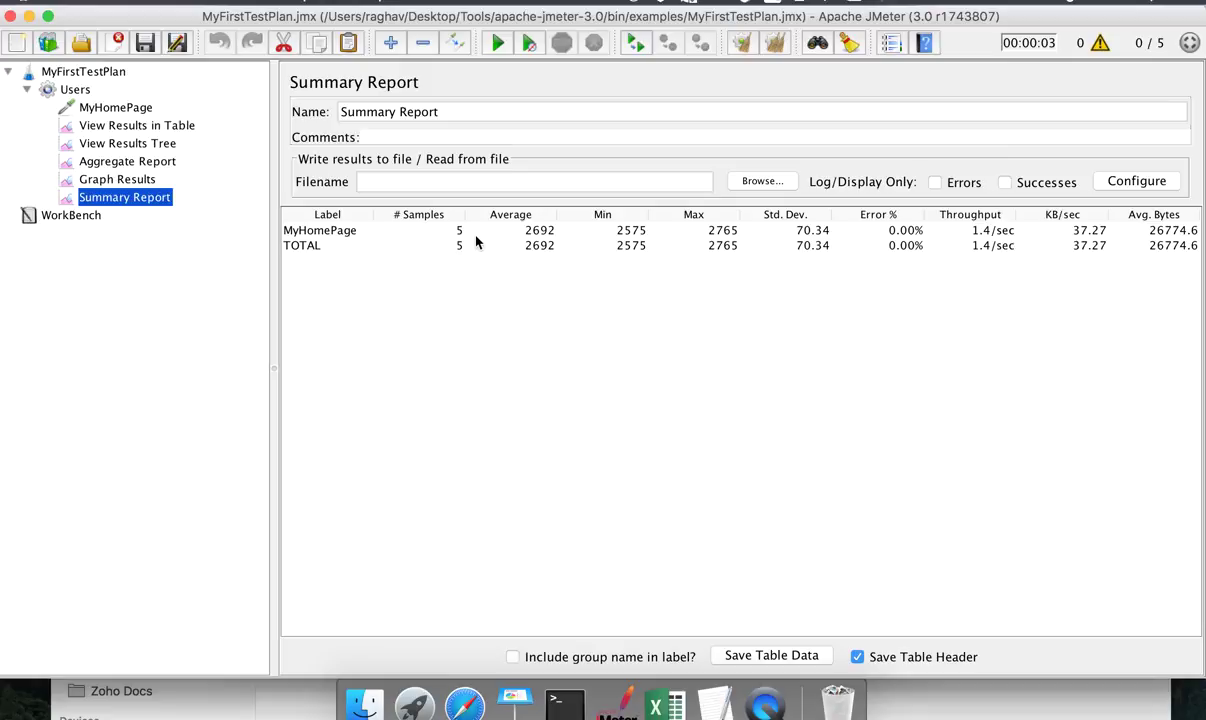
click(149, 166)
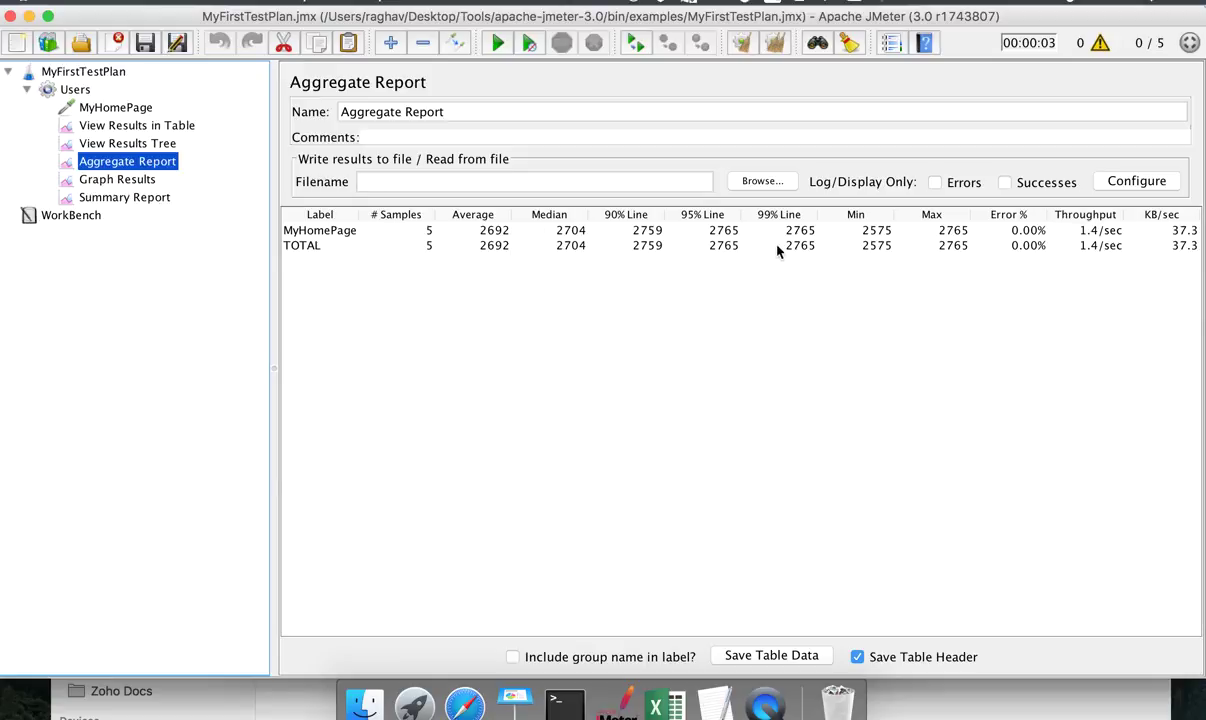
click(101, 199)
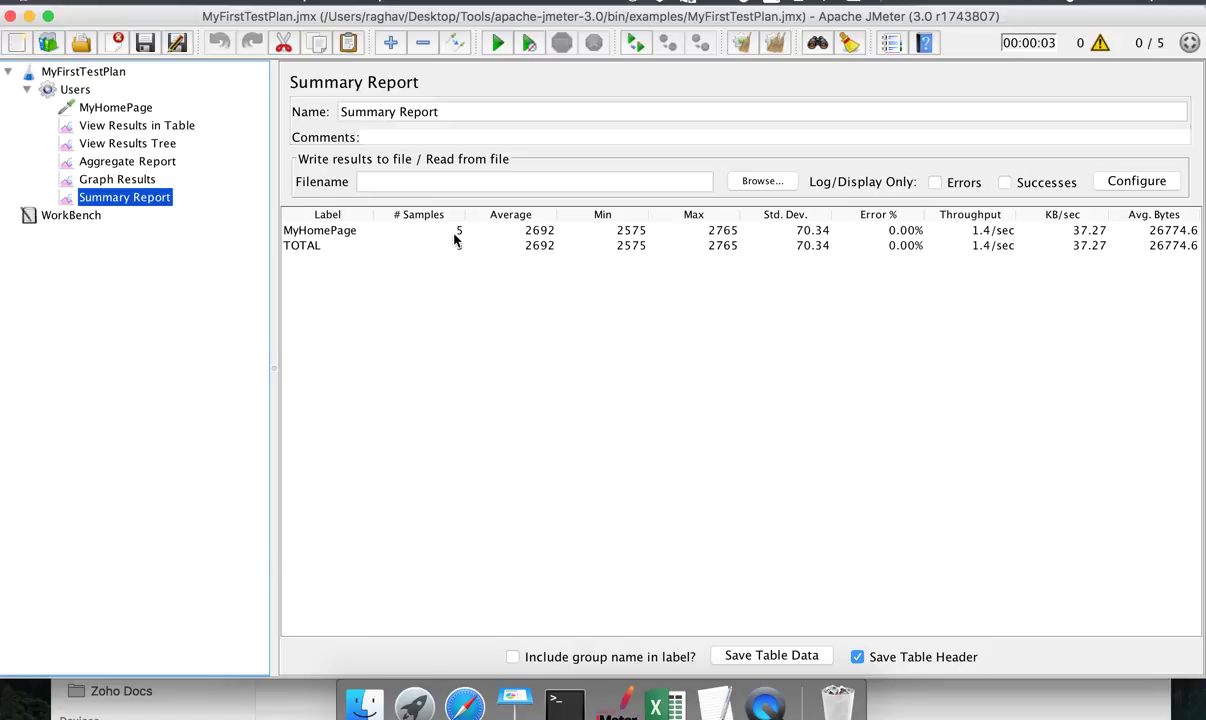
click(535, 235)
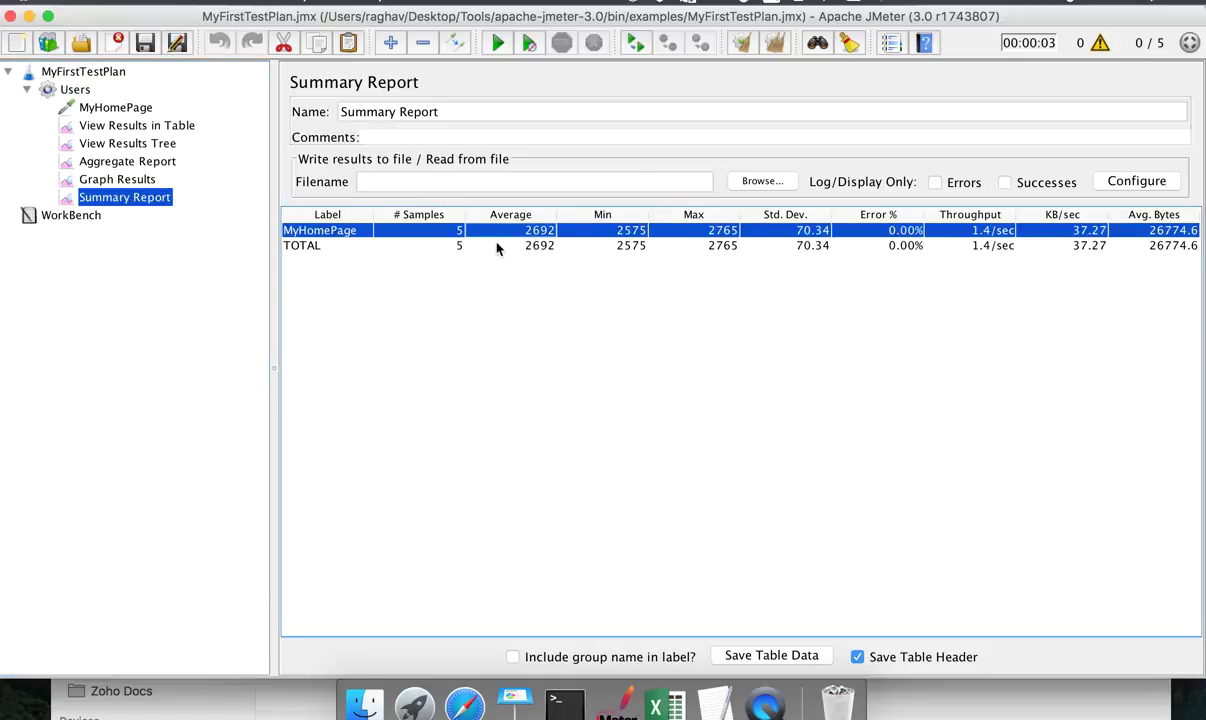
click(127, 161)
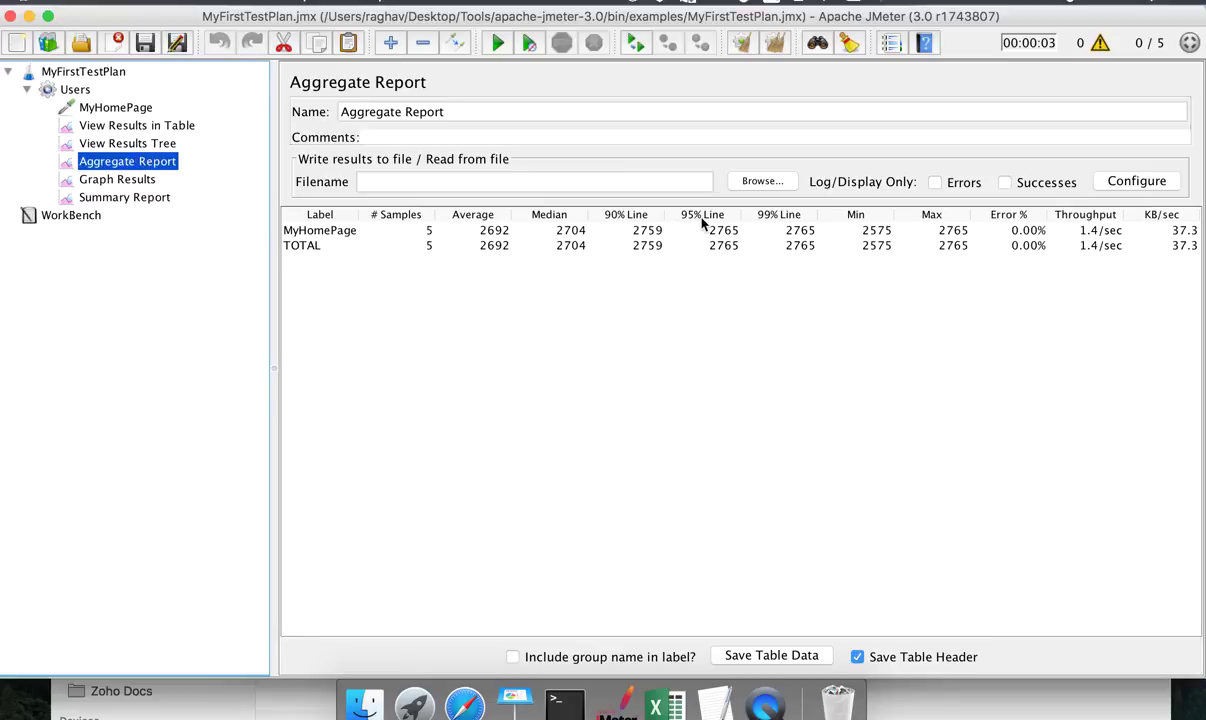
click(124, 199)
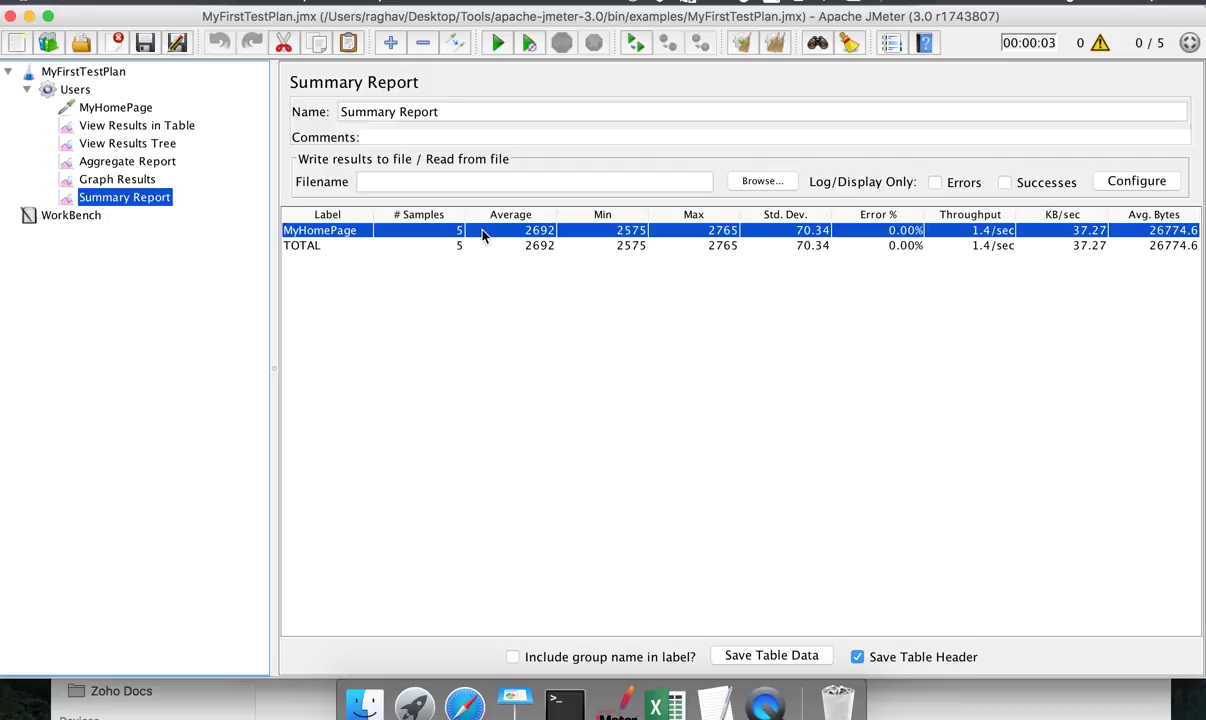
- Switch to the TextEdit notes and add the list item "5. Summary Report"
click(705, 695)
key(Return)
text(5. Summary Report)
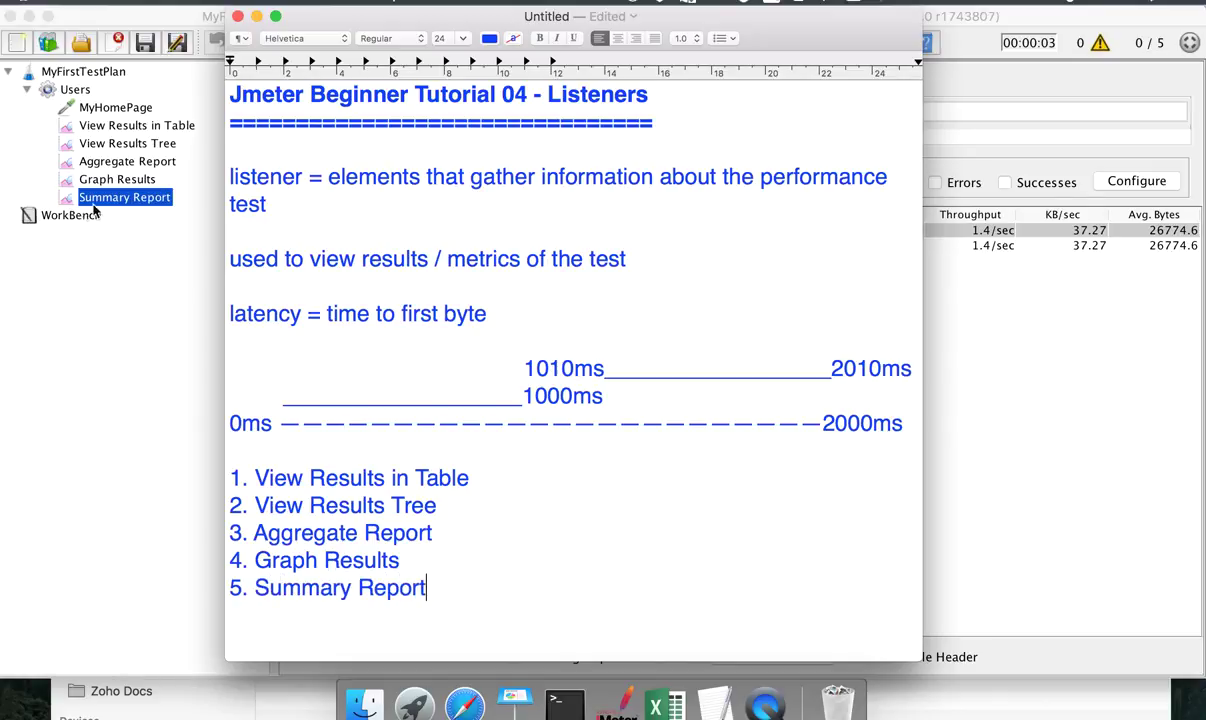
- Switch back to JMeter and examine the results file setting in the Summary Report, View Results Tree and View Results in Table listeners
click(96, 206)
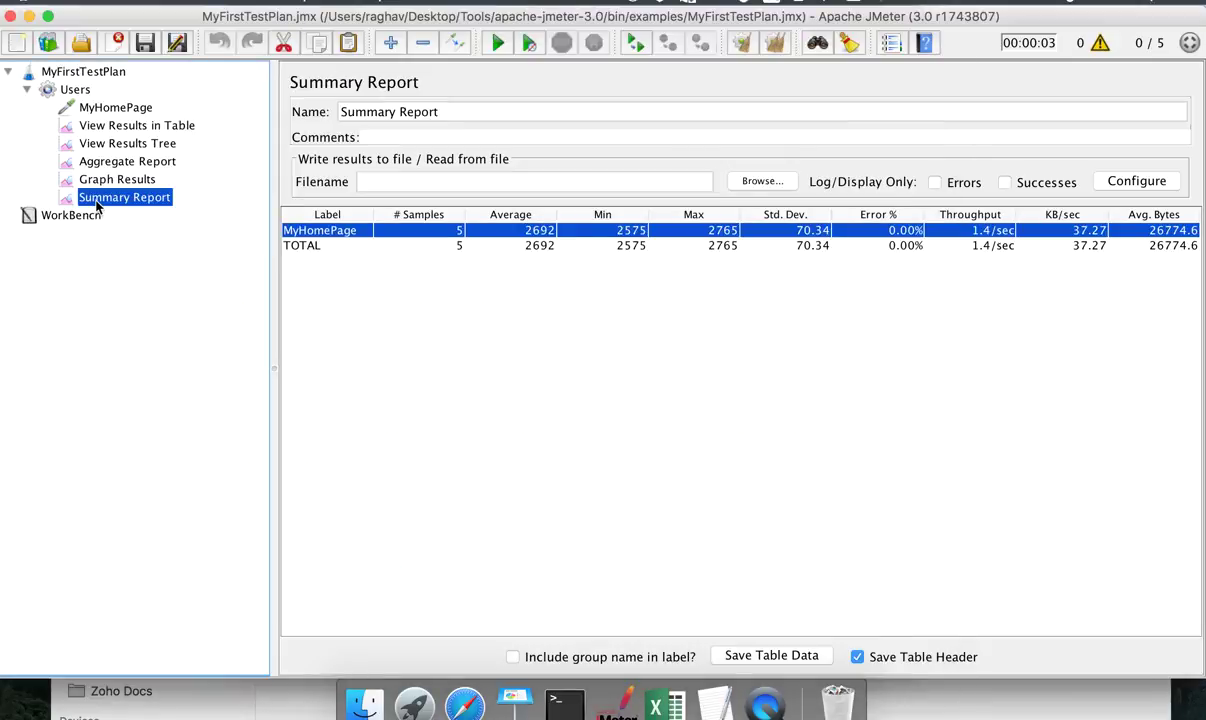
click(121, 165)
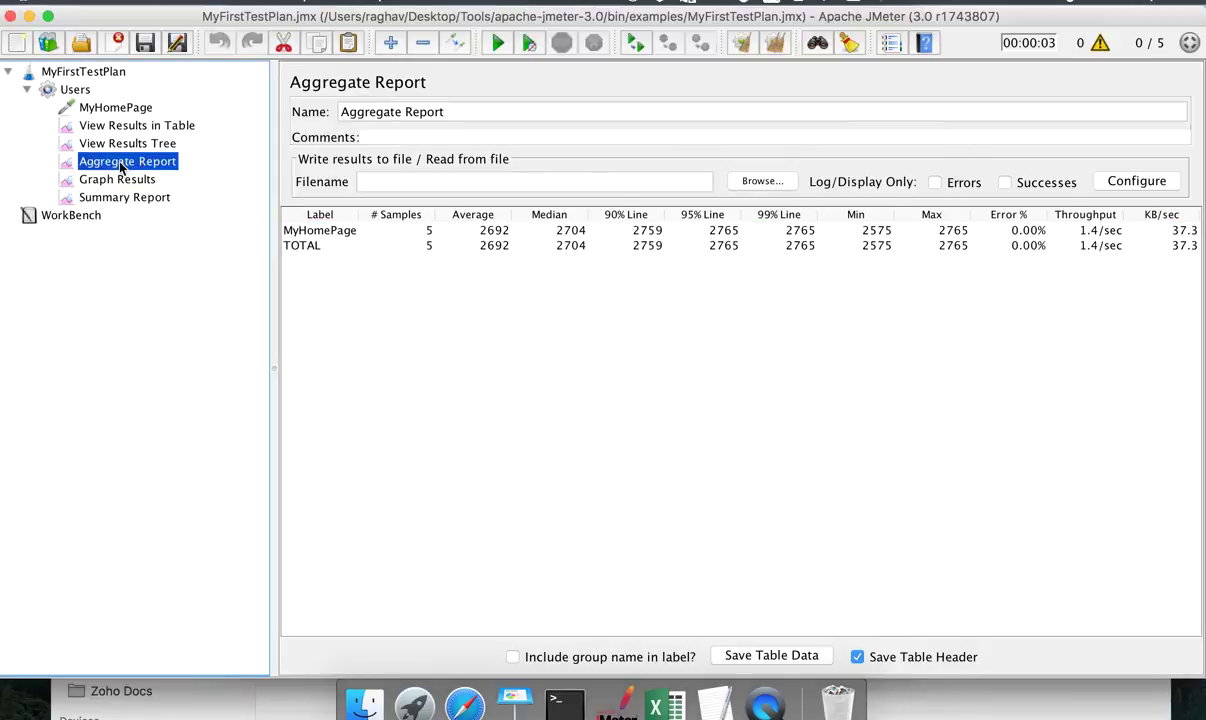
click(118, 202)
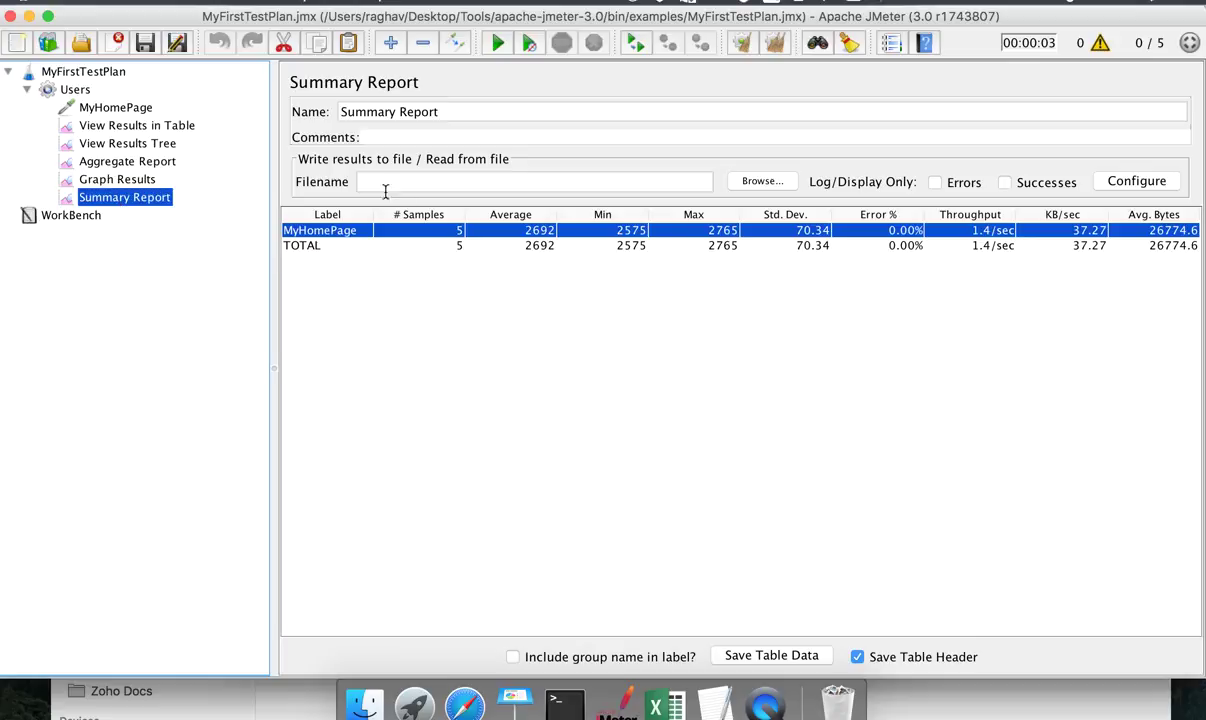
click(390, 184)
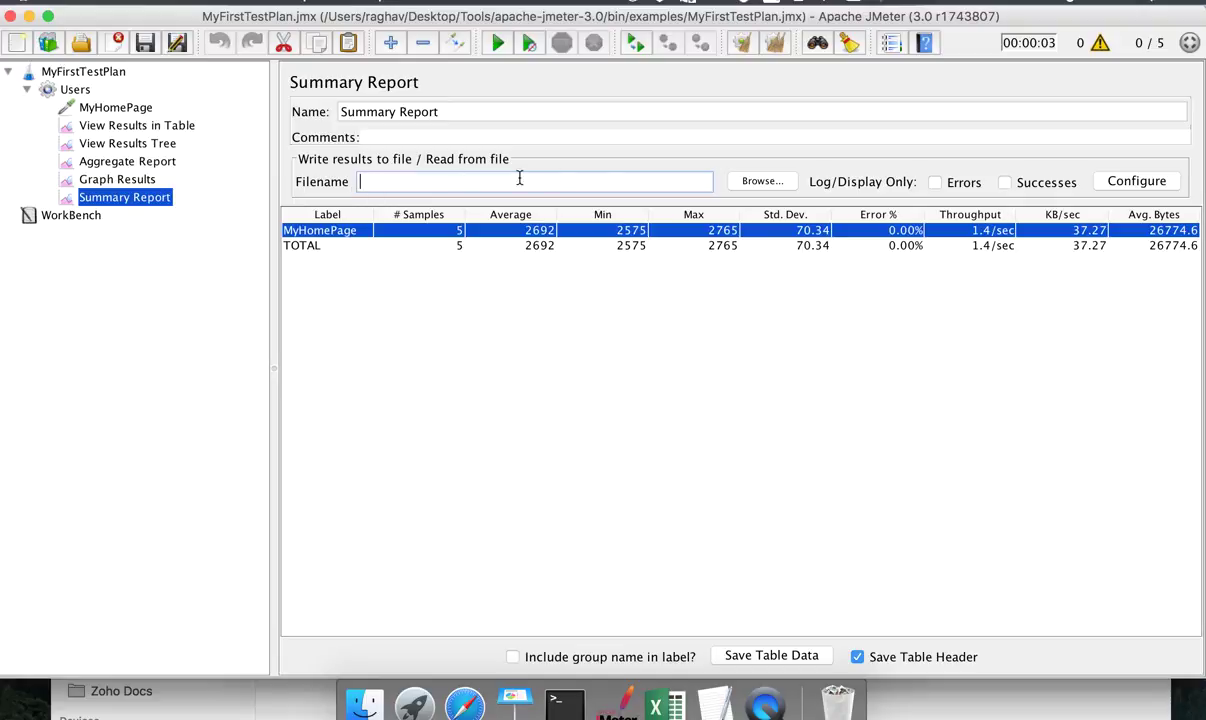
drag(445, 181, 622, 179)
click(167, 146)
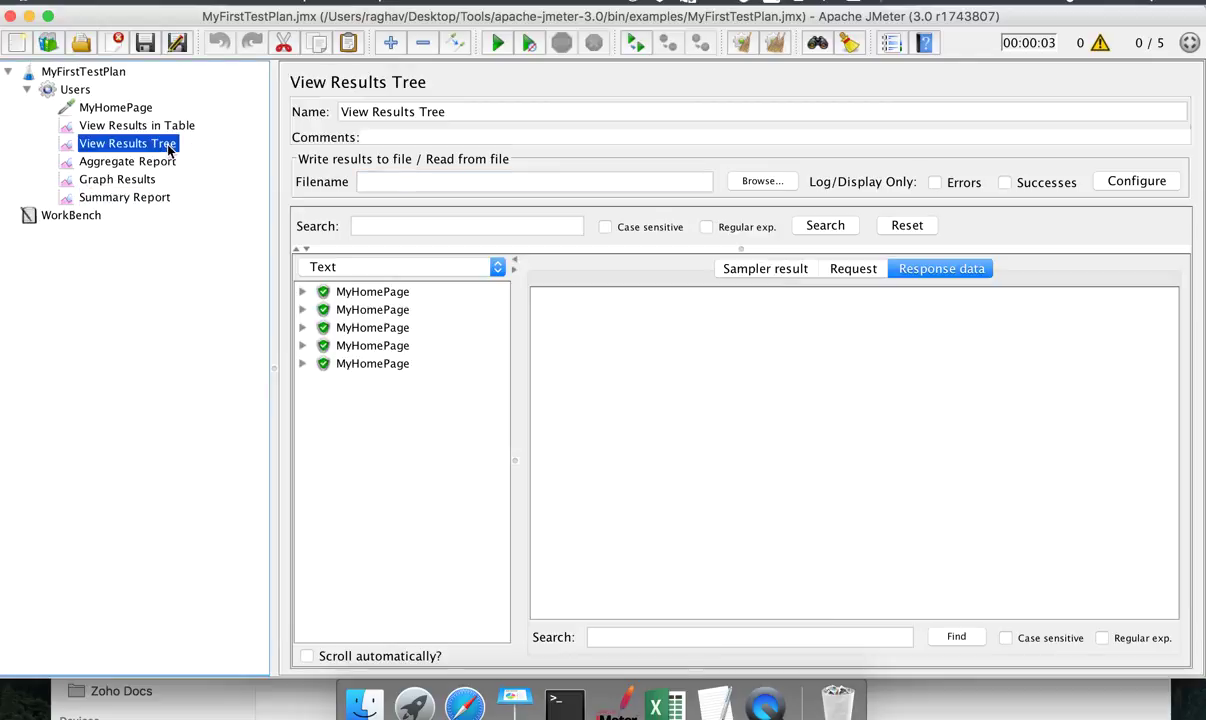
click(150, 125)
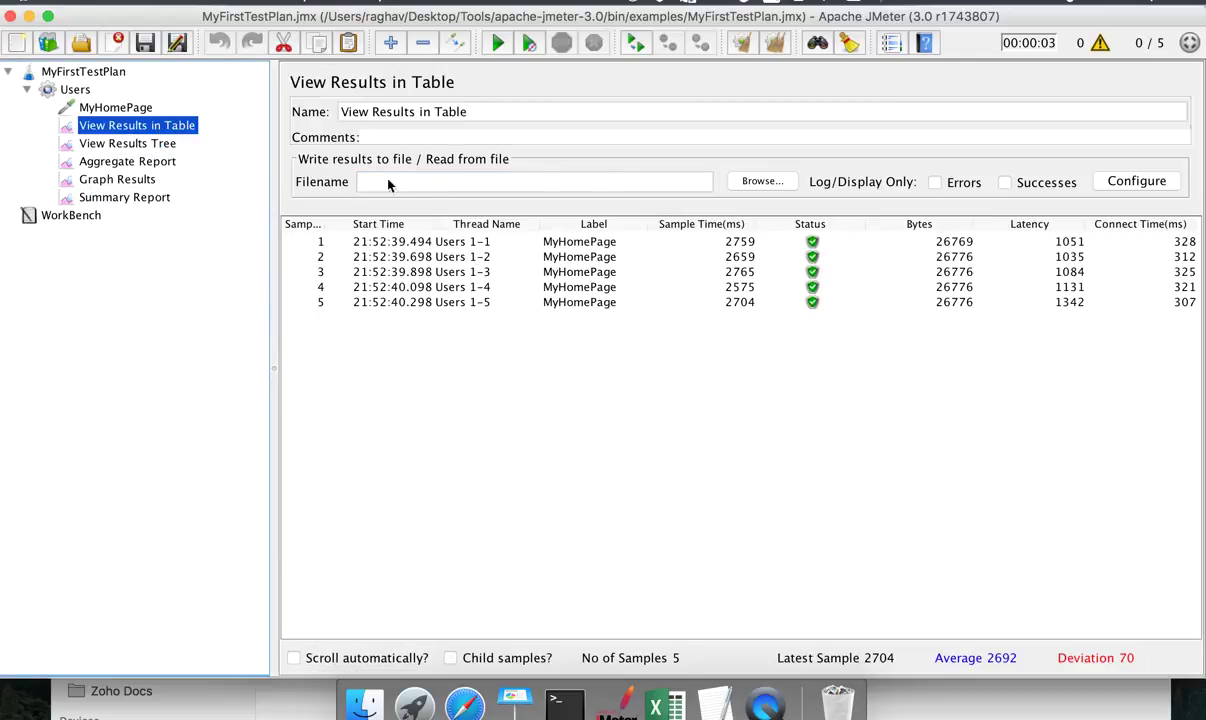
click(160, 199)
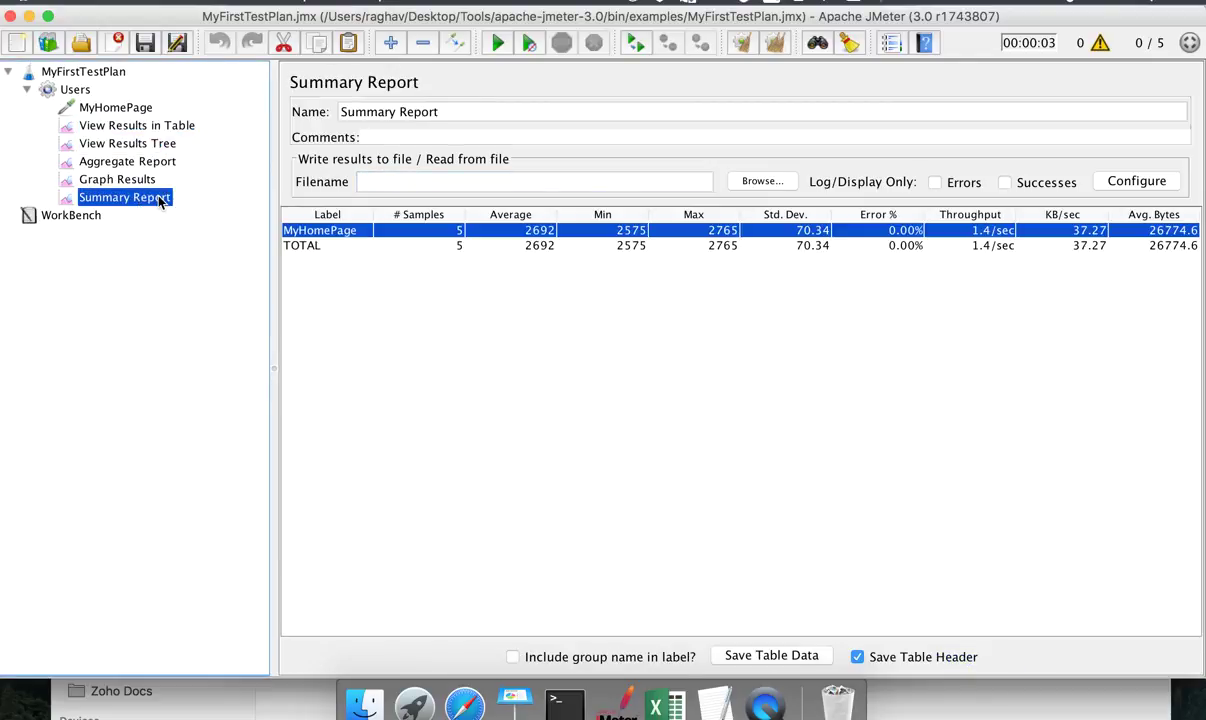
- Load the results file CSVSample_user.csv from the examples folder into the Summary Report
click(758, 182)
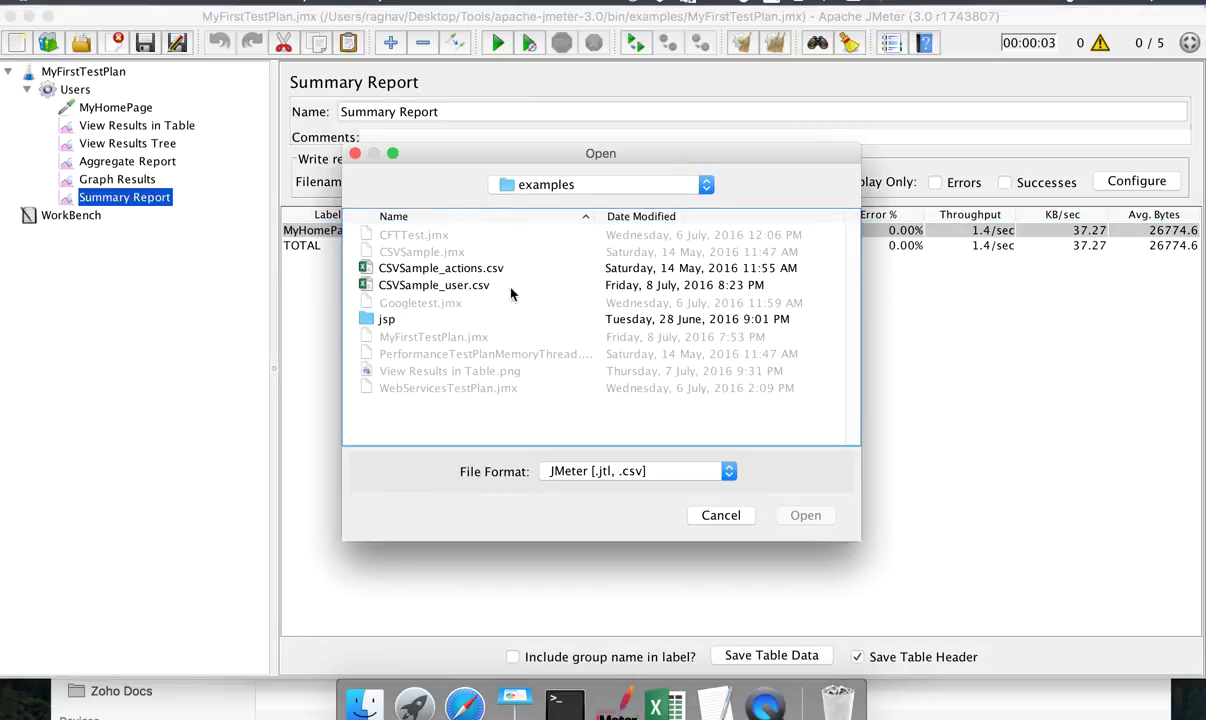
click(422, 285)
click(804, 516)
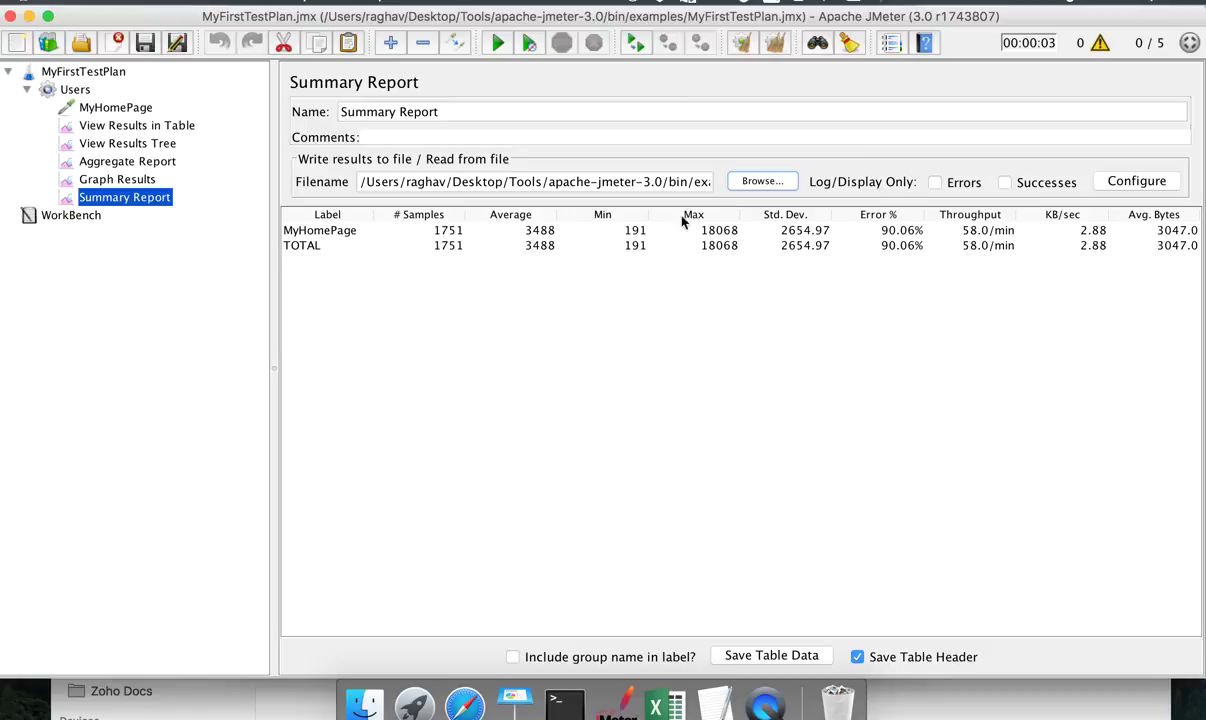
click(762, 181)
click(720, 516)
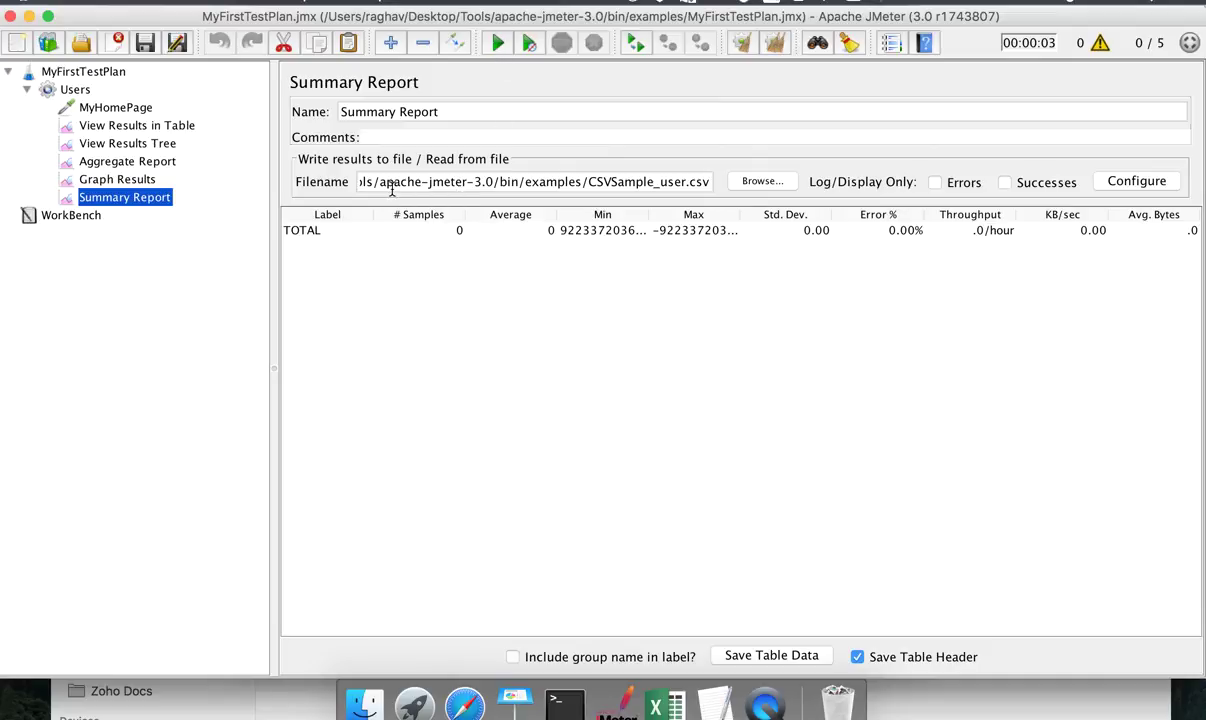
drag(390, 185, 611, 181)
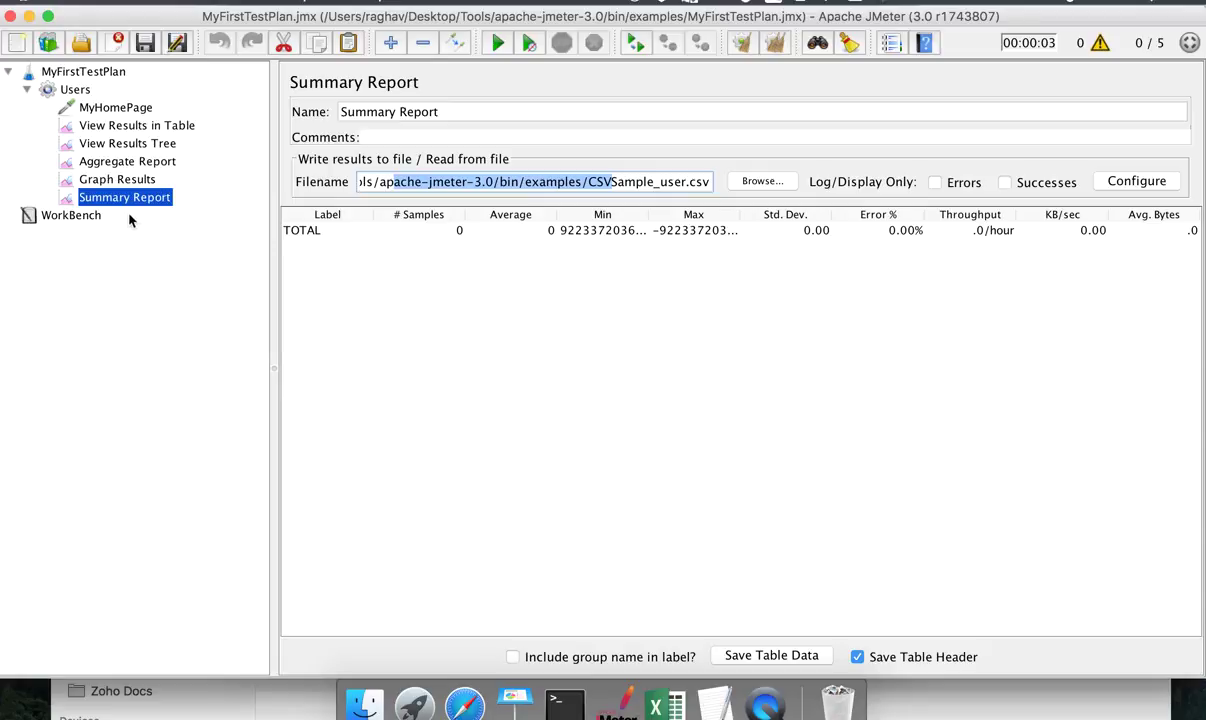
- Add a Simple Data Writer listener to the Users thread group
click(76, 91)
right_click(76, 91)
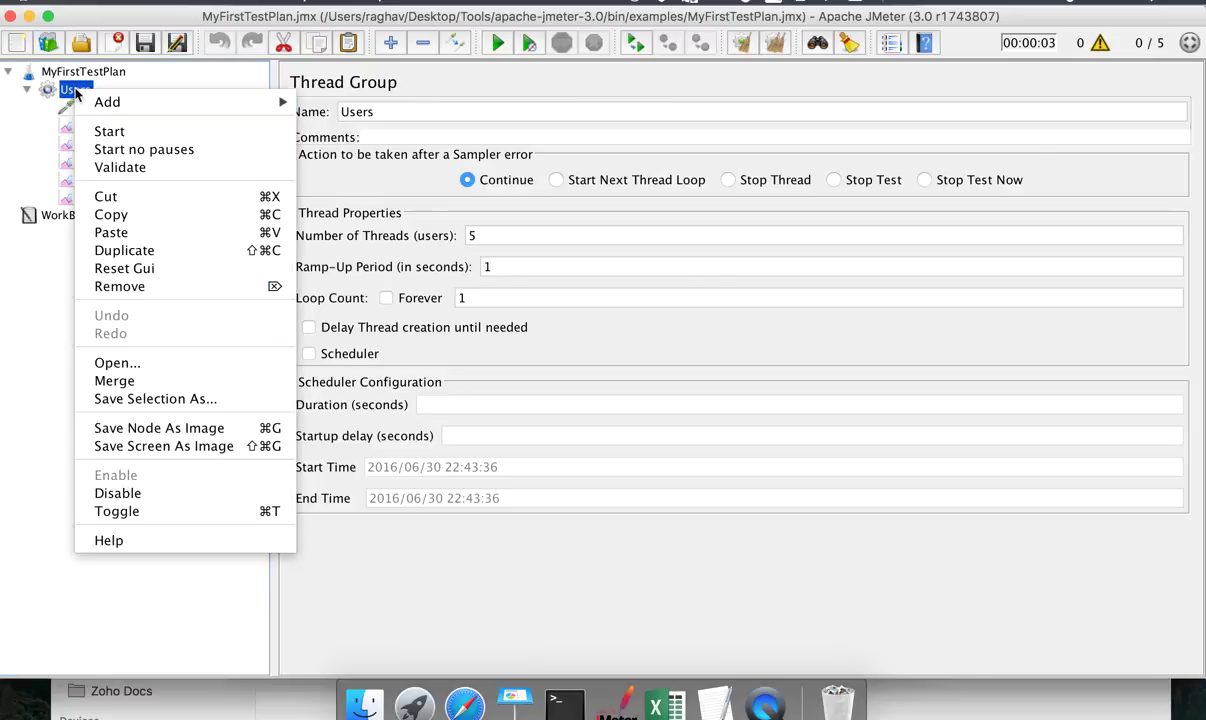
mouse_move(108, 102)
mouse_move(345, 228)
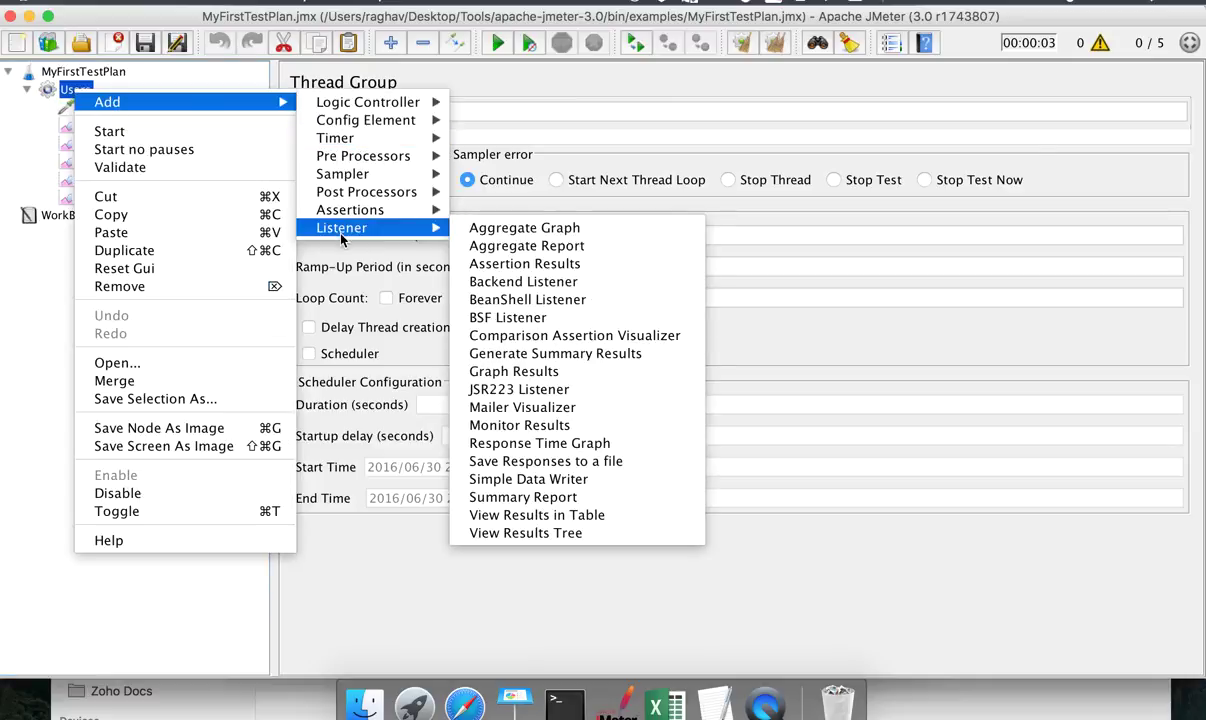
click(591, 480)
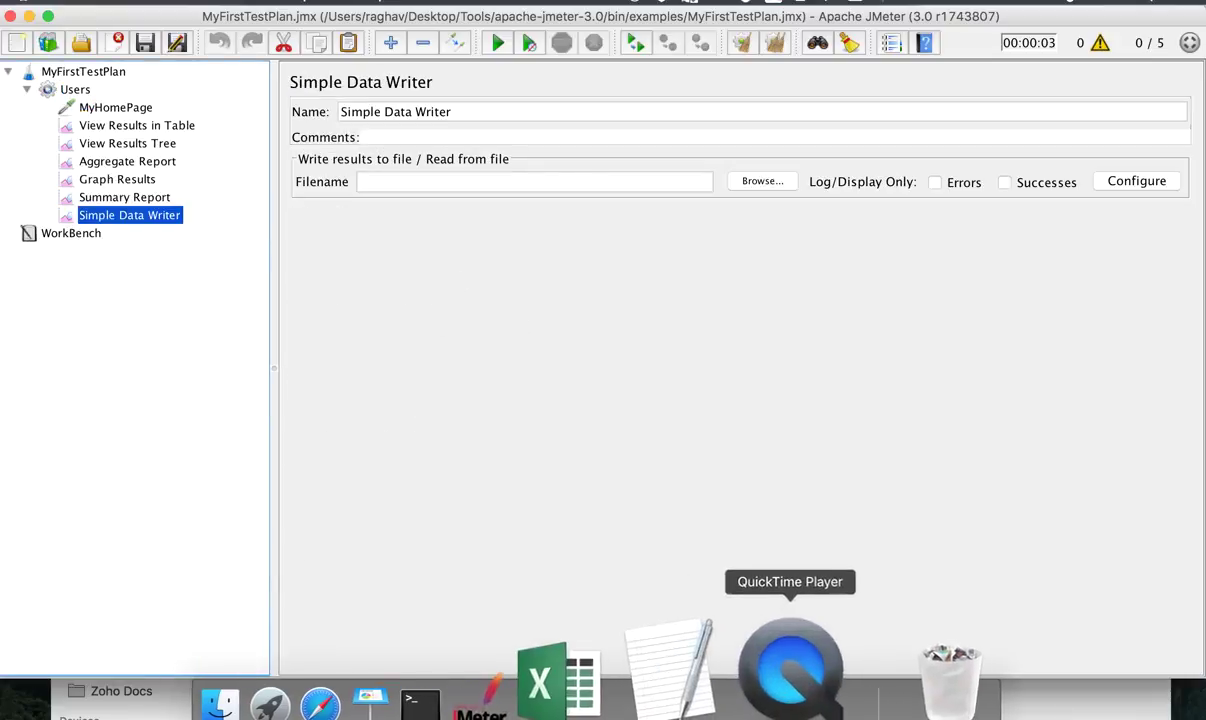
- Switch to the TextEdit notes and add the list item "6. Simple Data Writer" below the Summary Report entry
click(715, 702)
click(419, 615)
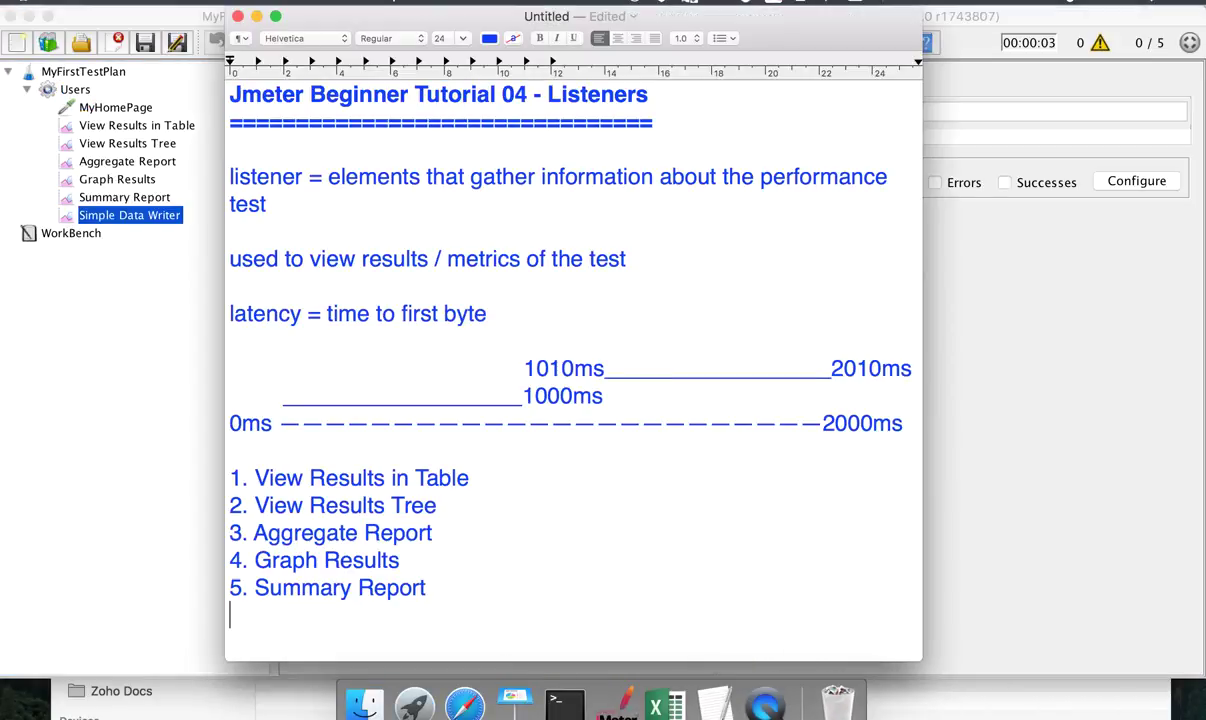
text(6. Simple Data)
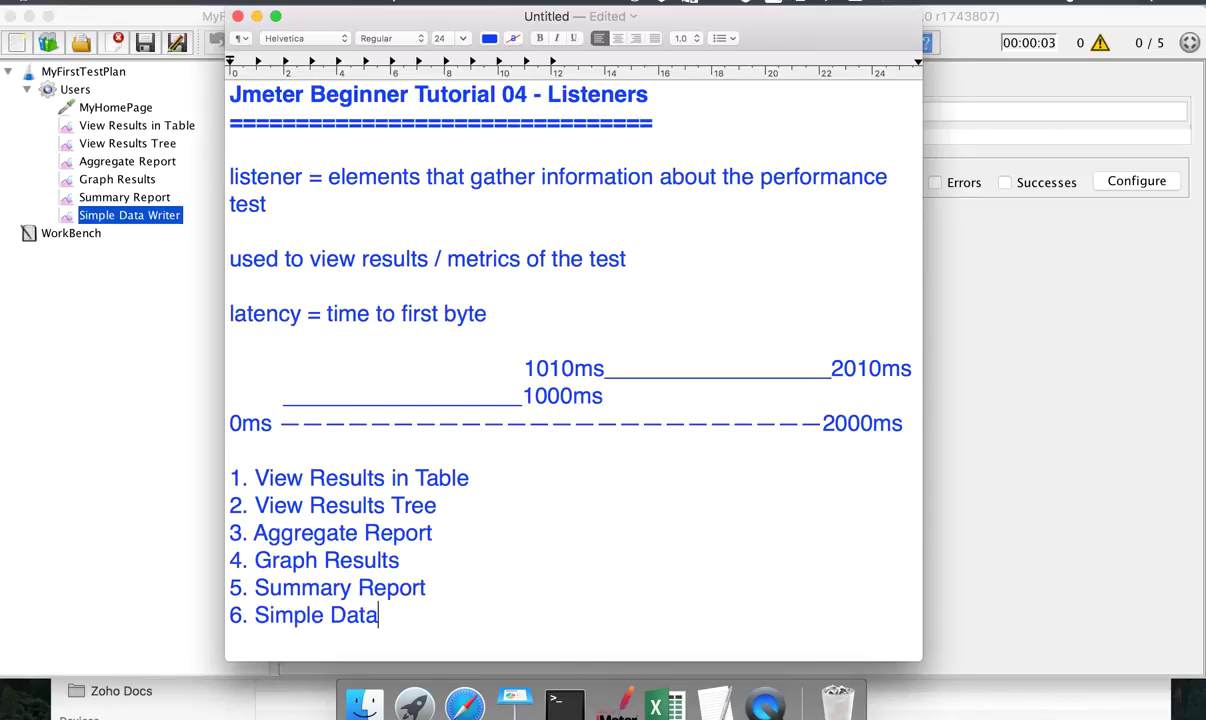
text( Writer)
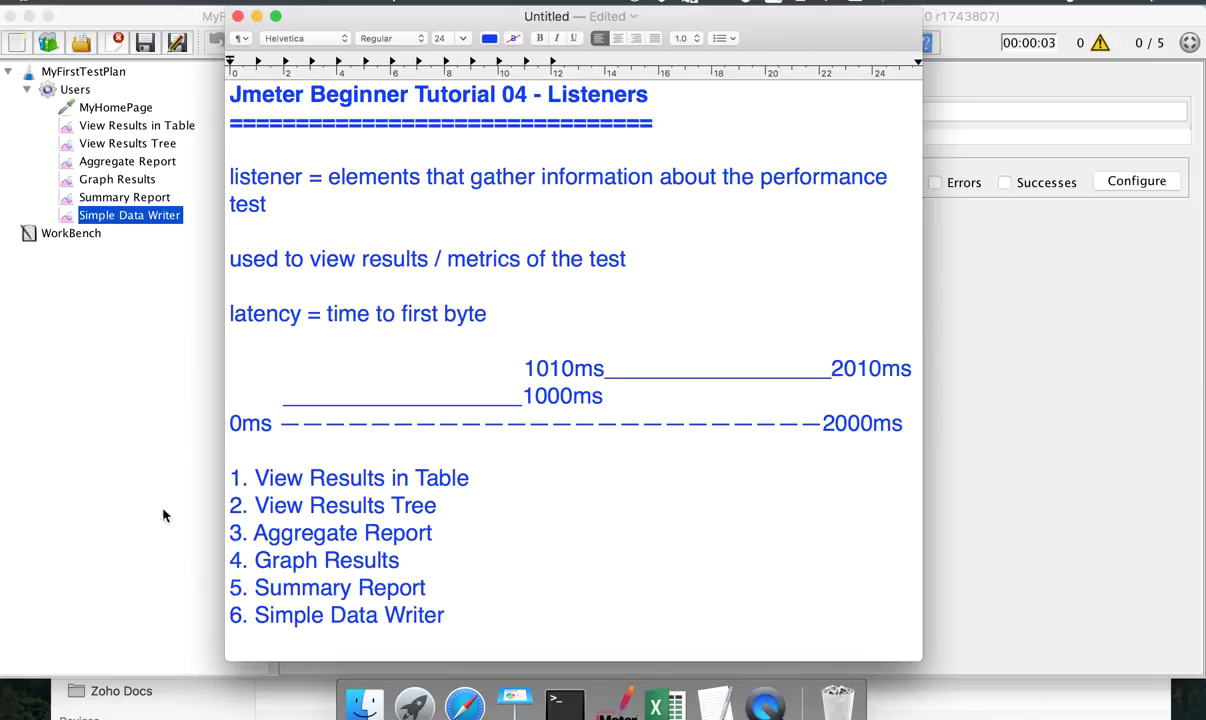
- Switch back to JMeter and set CSVSample_user.csv from the examples folder as the Simple Data Writer's results file
click(155, 220)
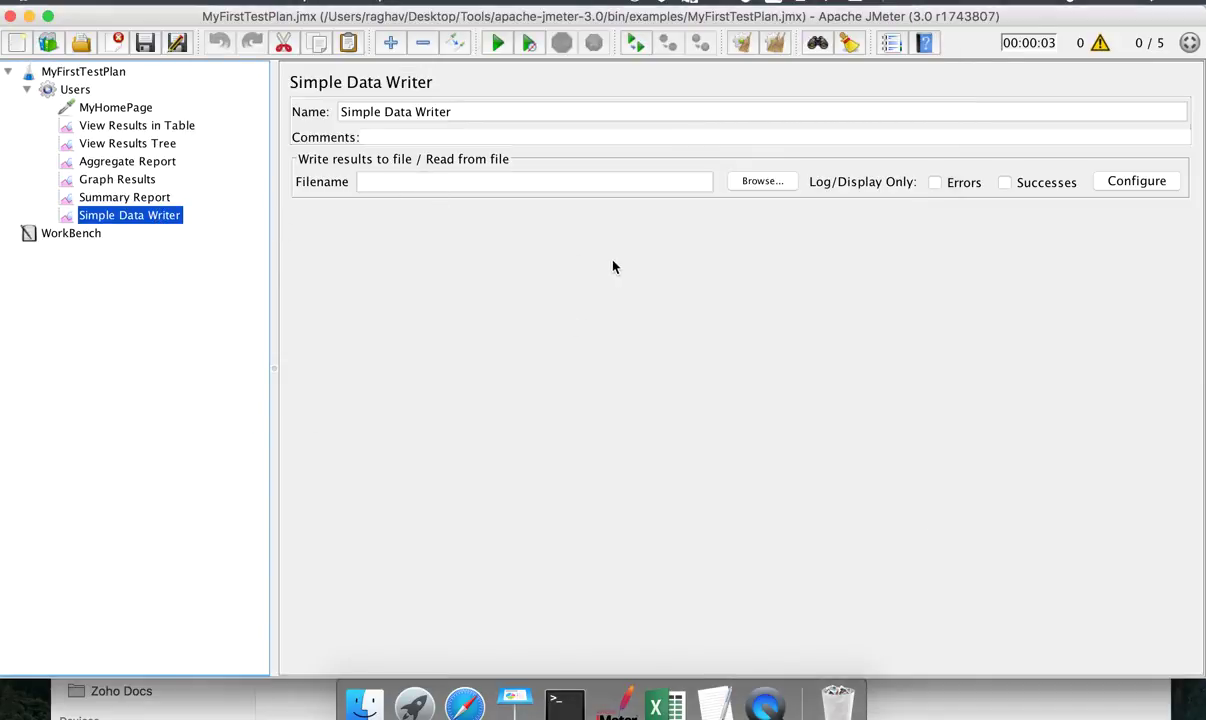
click(423, 183)
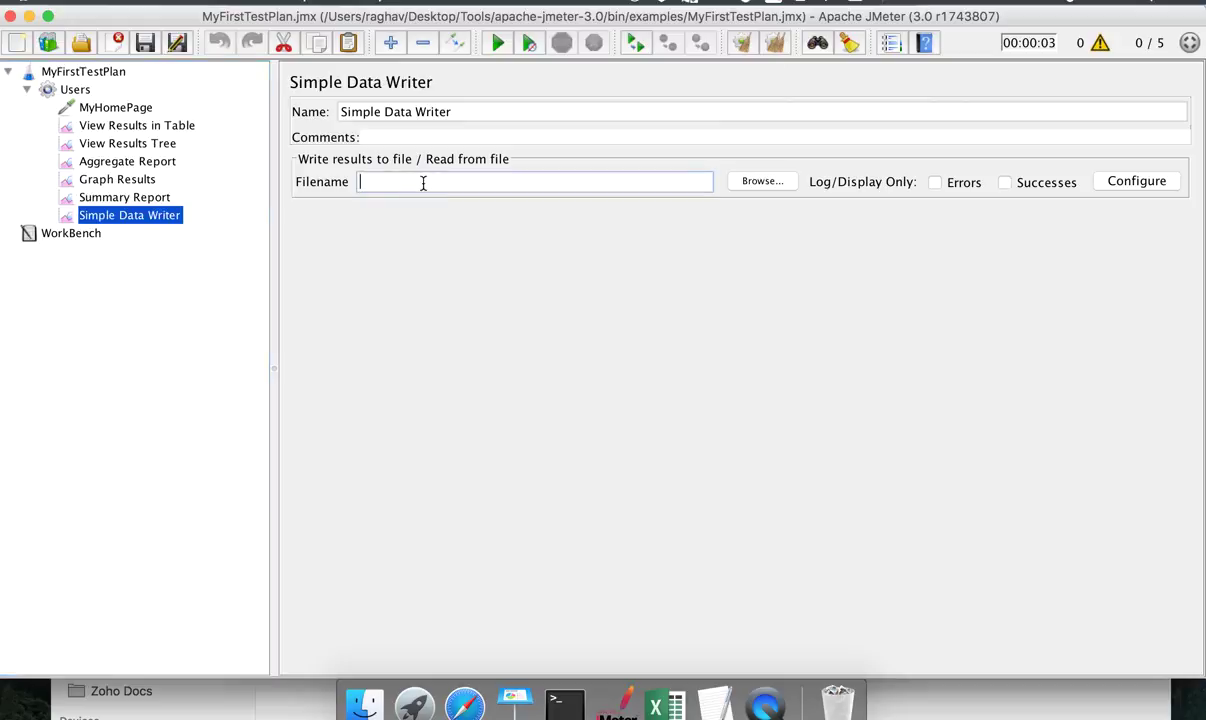
click(760, 182)
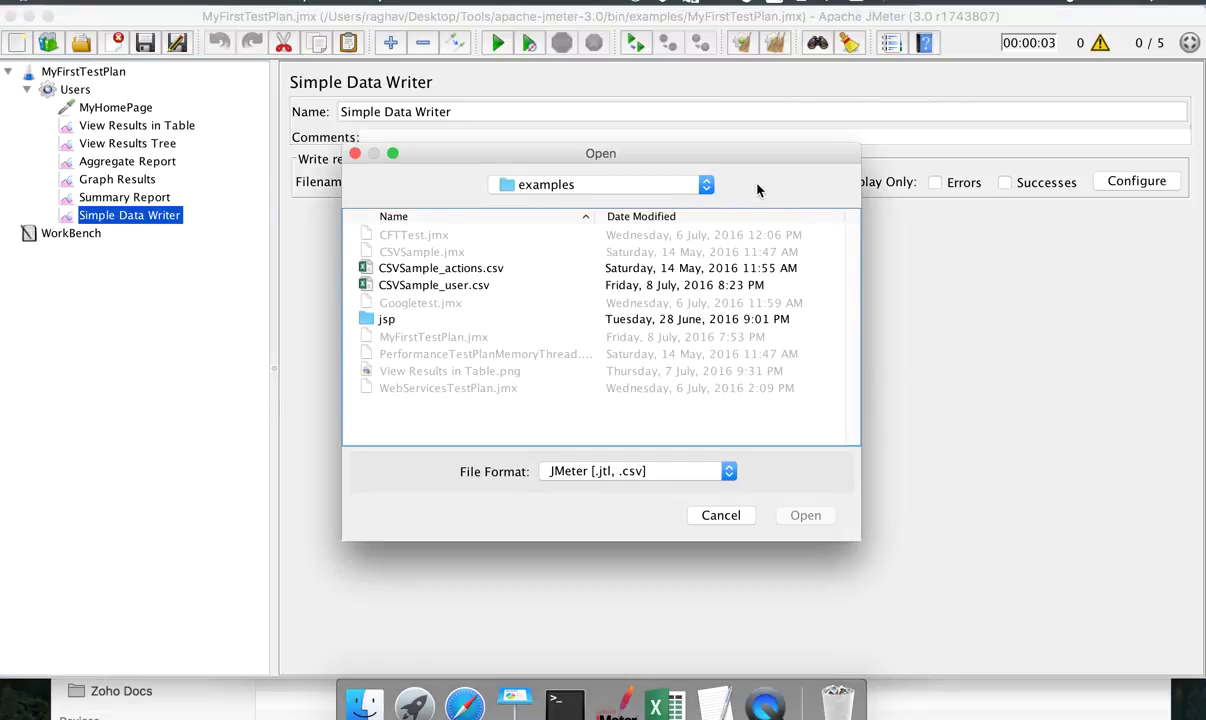
click(450, 288)
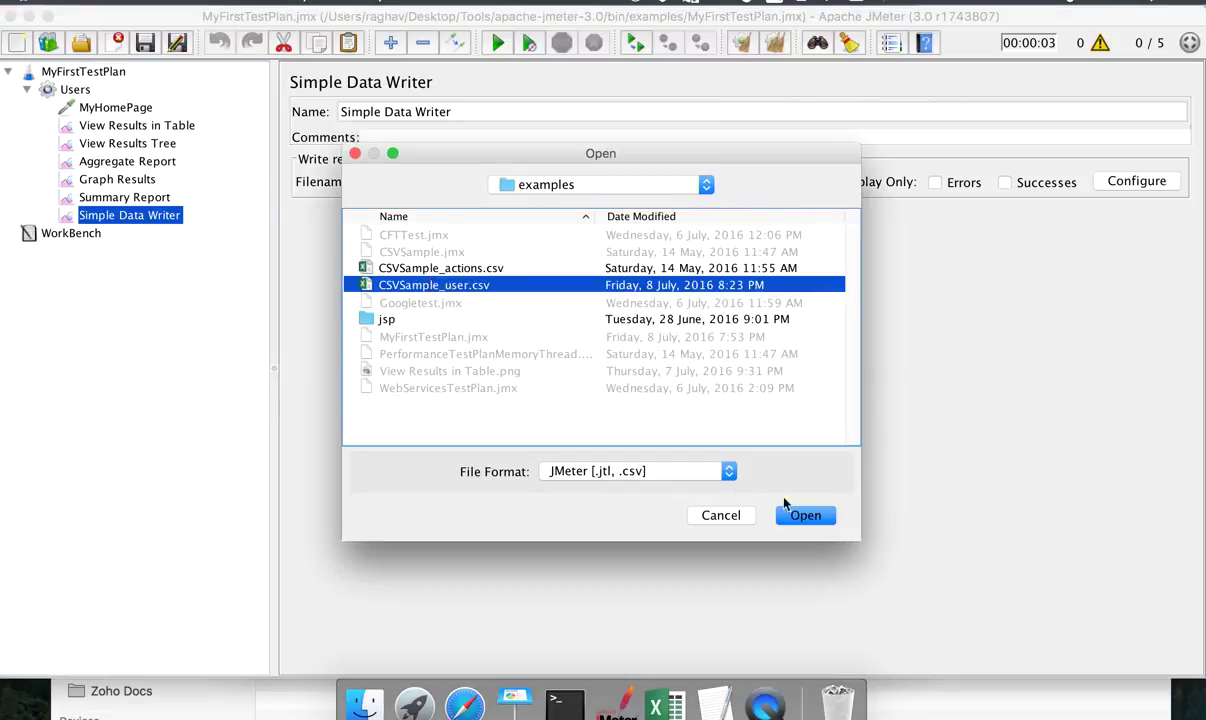
click(809, 518)
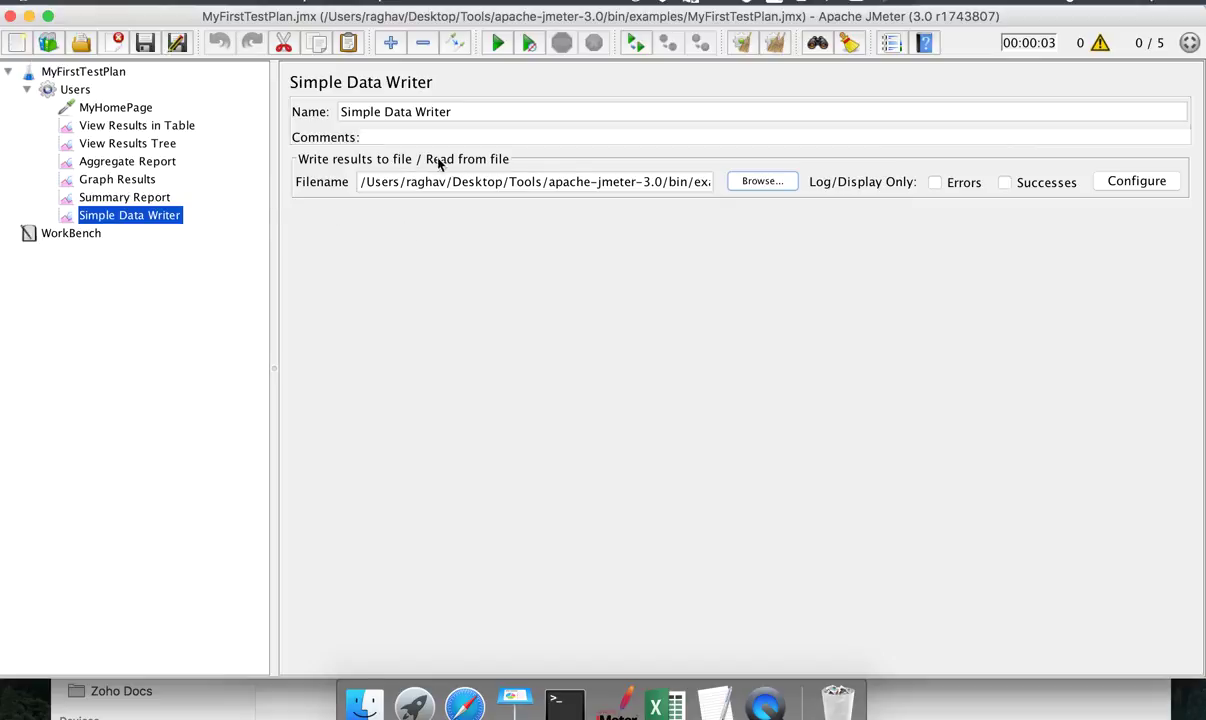
- Turn off Save Field Names (CSV) in the Simple Data Writer's sample result save configuration and run the test
click(1138, 182)
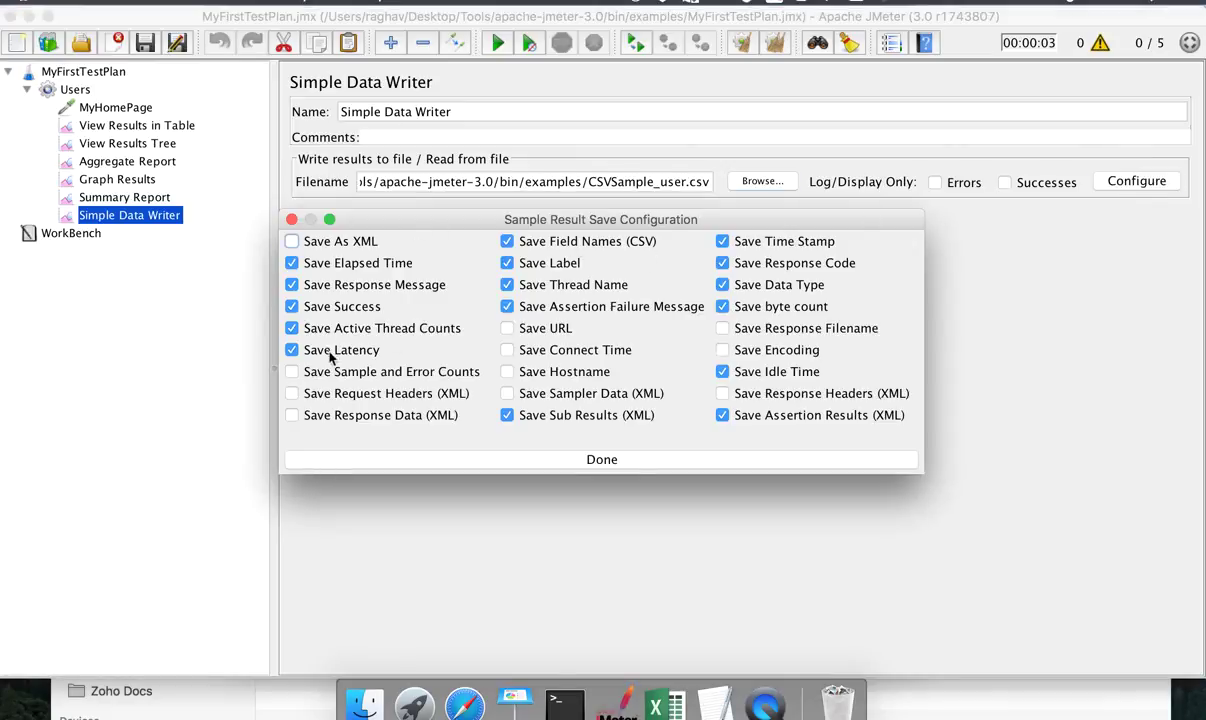
click(537, 245)
click(565, 458)
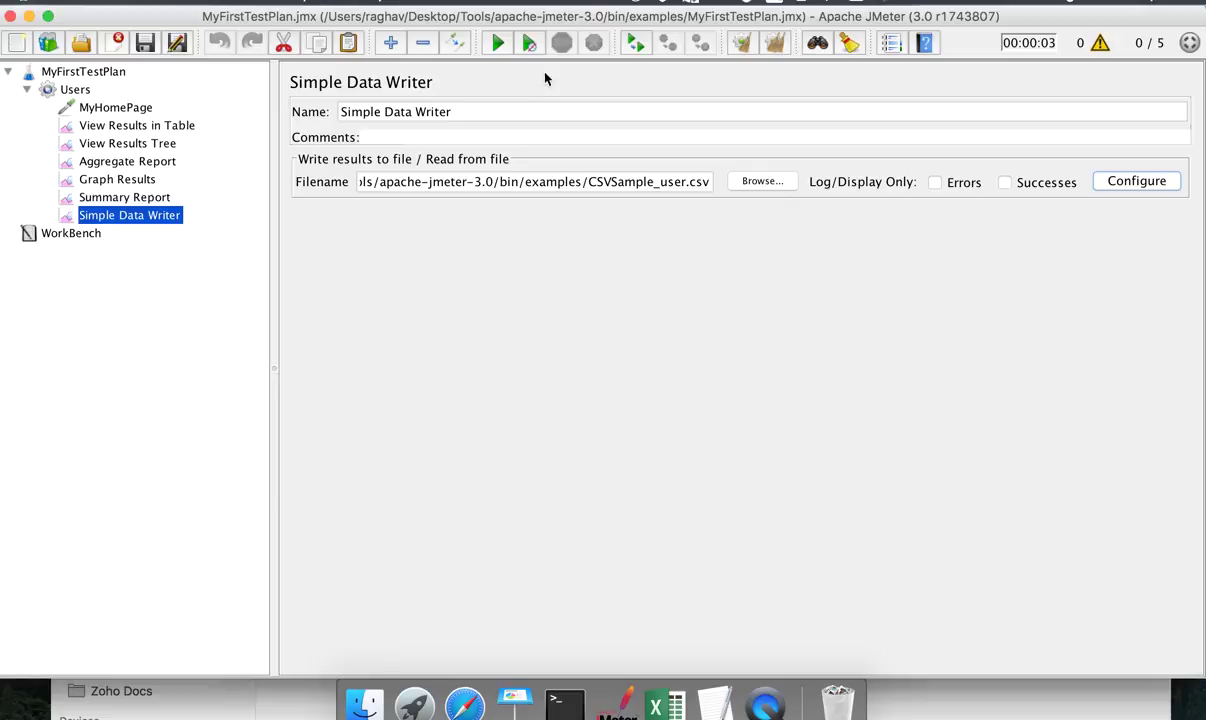
click(498, 44)
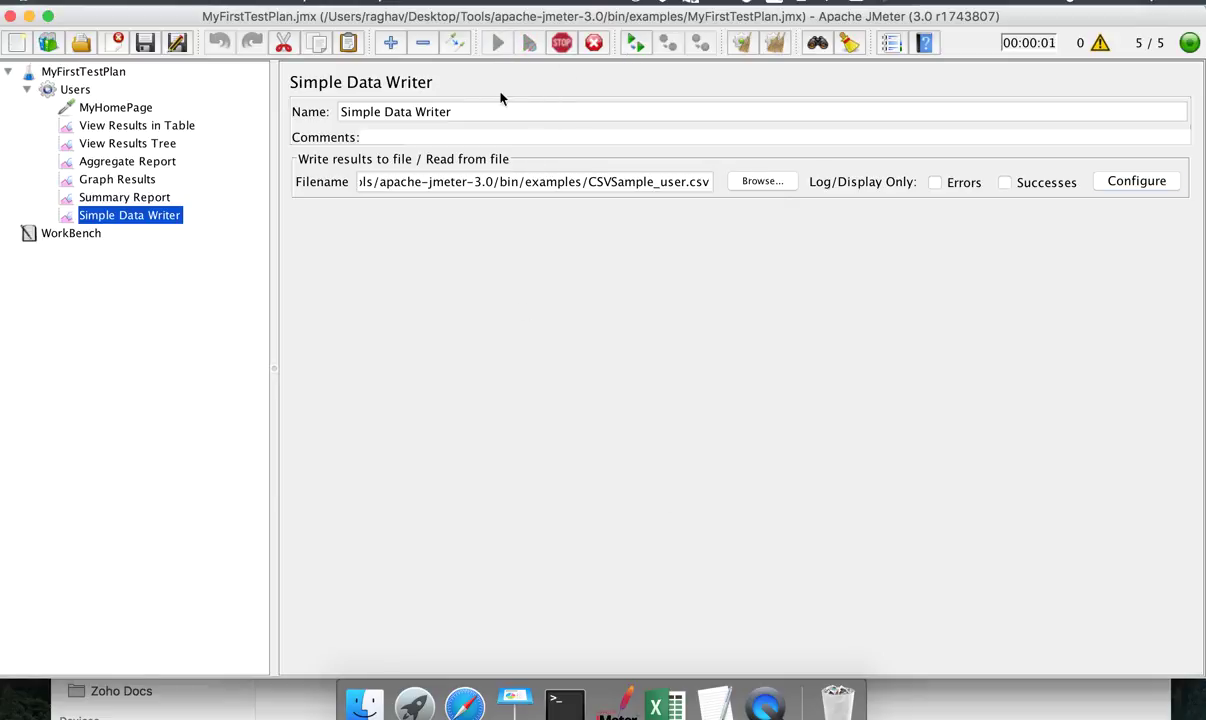
- Switch to Finder, open CSVSample_user.csv from the examples folder in Excel, and look through its existing rows
click(376, 684)
drag(681, 398, 685, 238)
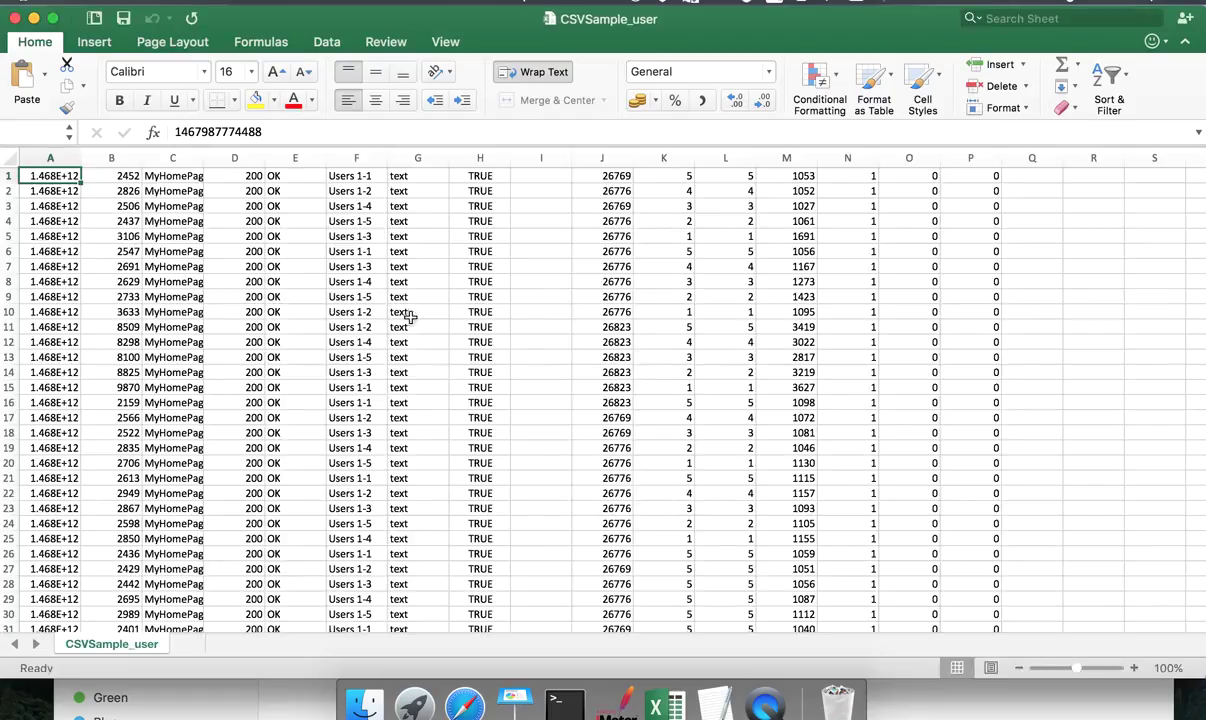
scroll(358, 447, down, 10)
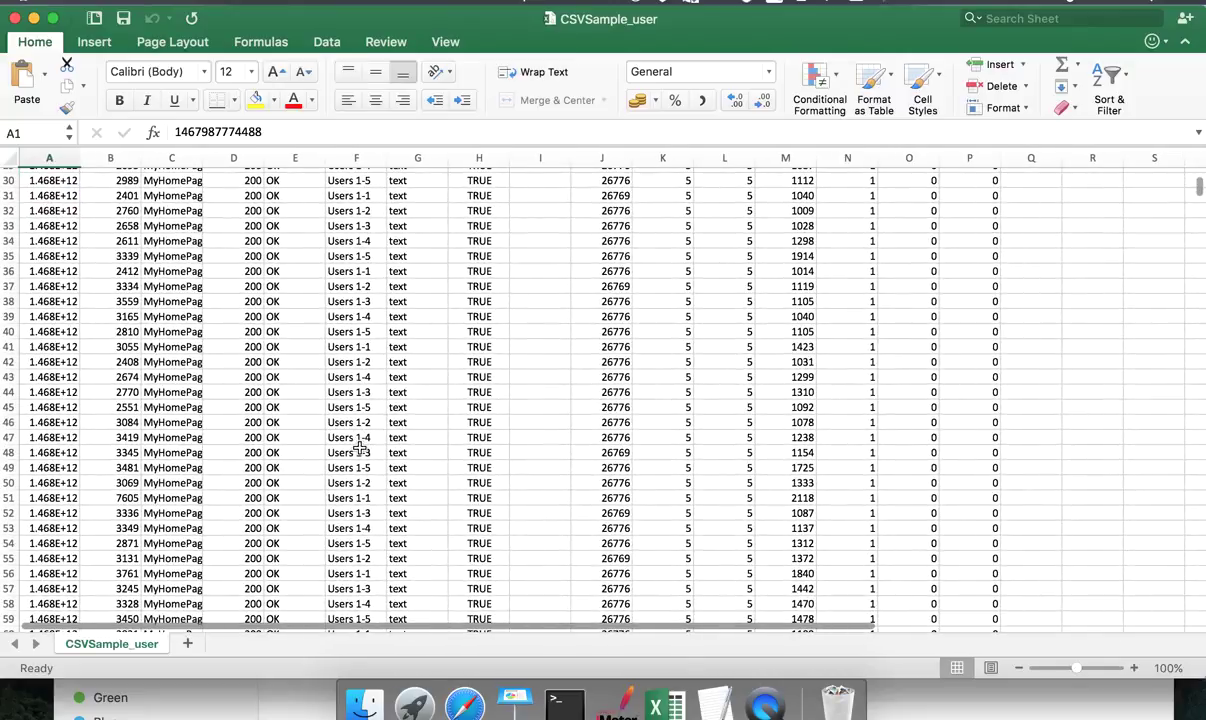
- Clear the contents of the entire CSVSample_user sheet
click(204, 470)
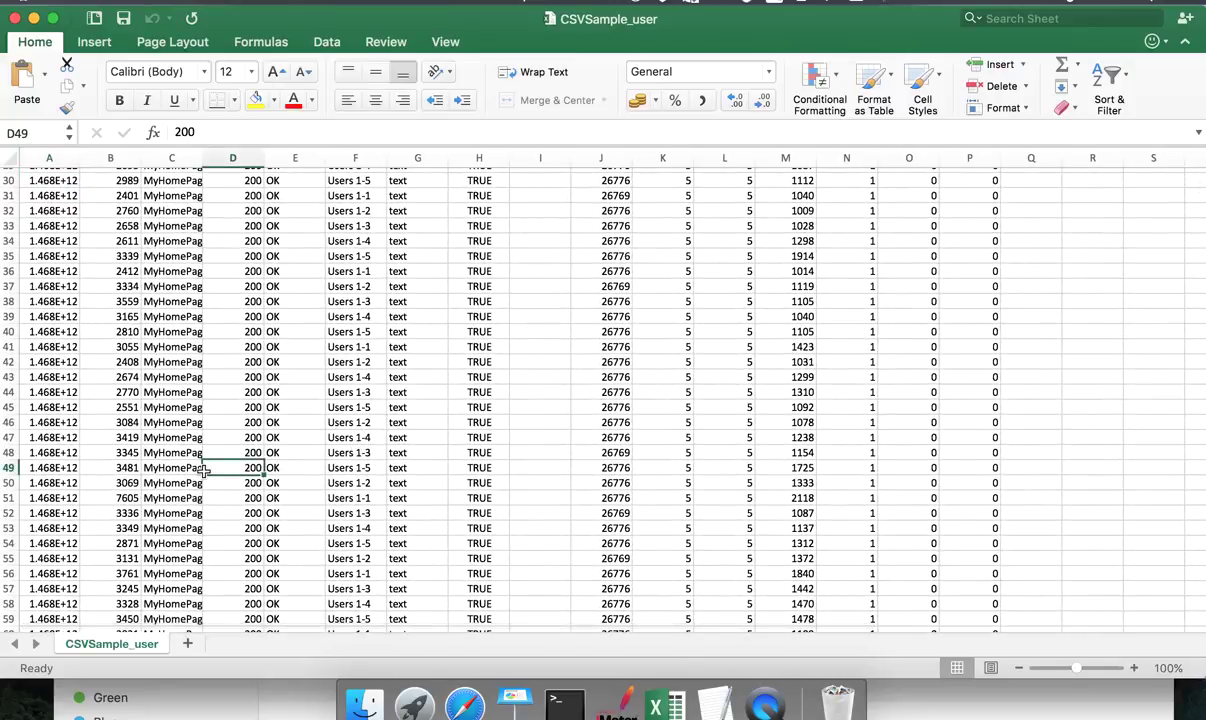
key(super+a)
key(super+a)
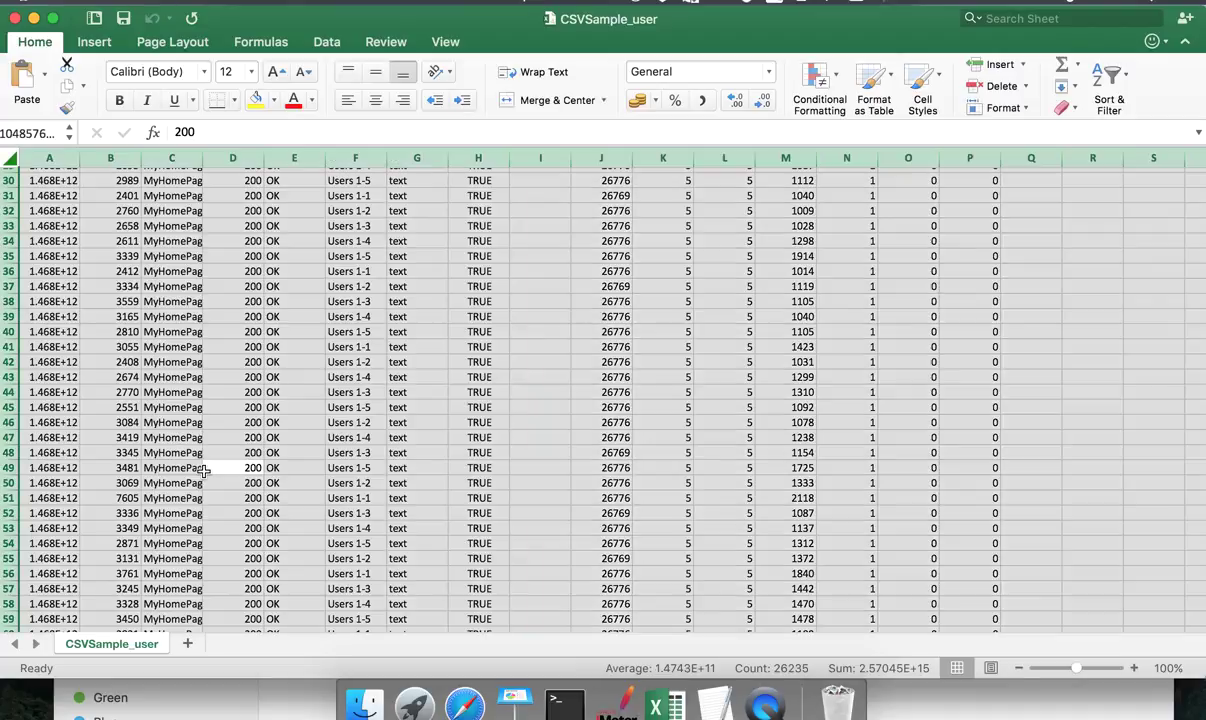
right_click(212, 390)
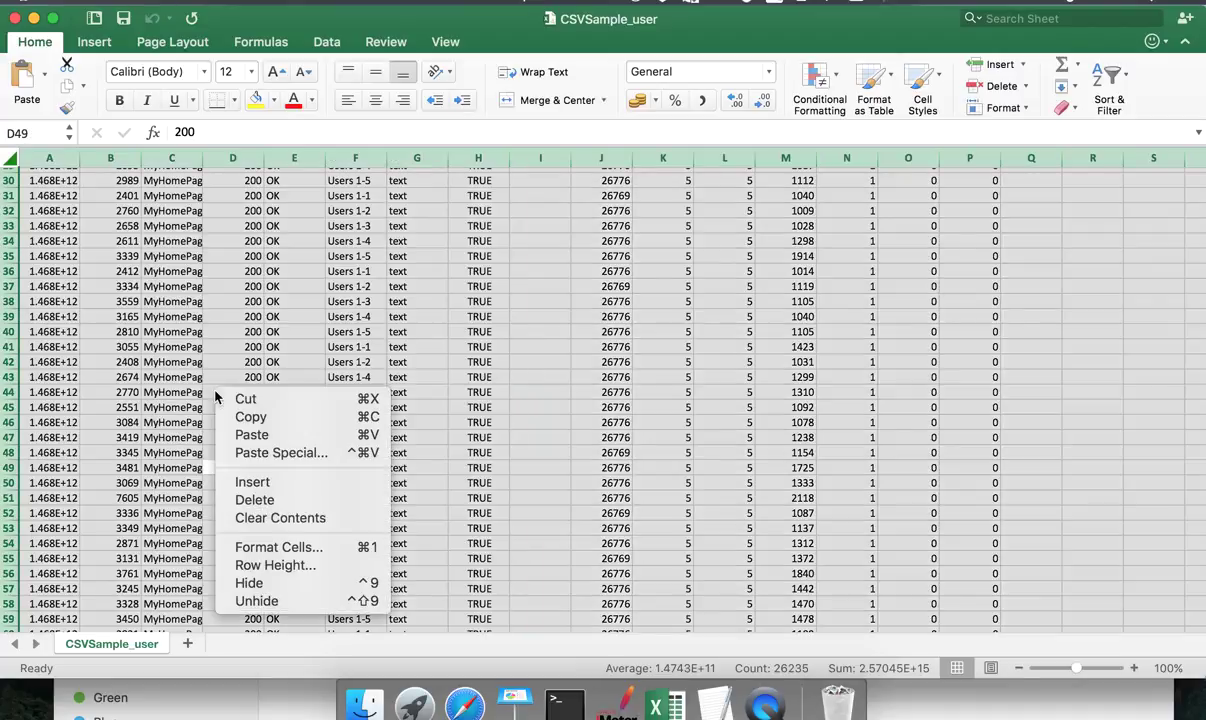
click(269, 522)
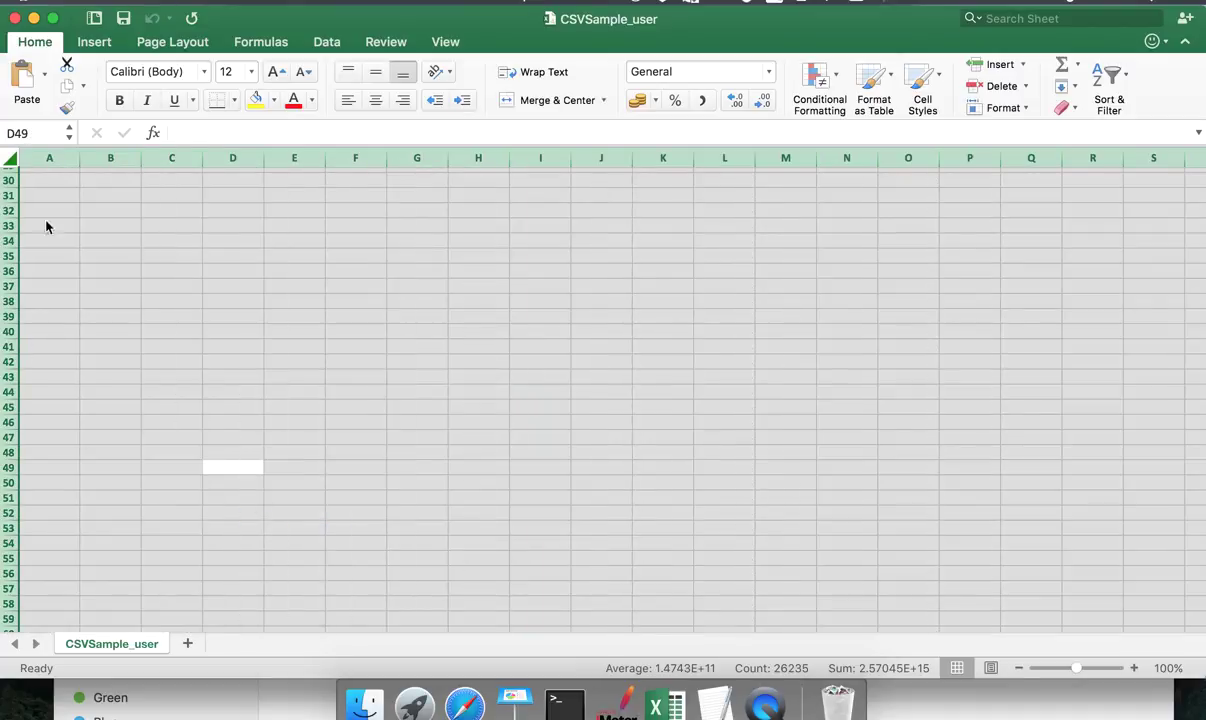
- Close the emptied CSVSample_user.csv workbook, saving the changes in its current file format, and hide Excel
click(14, 20)
click(741, 152)
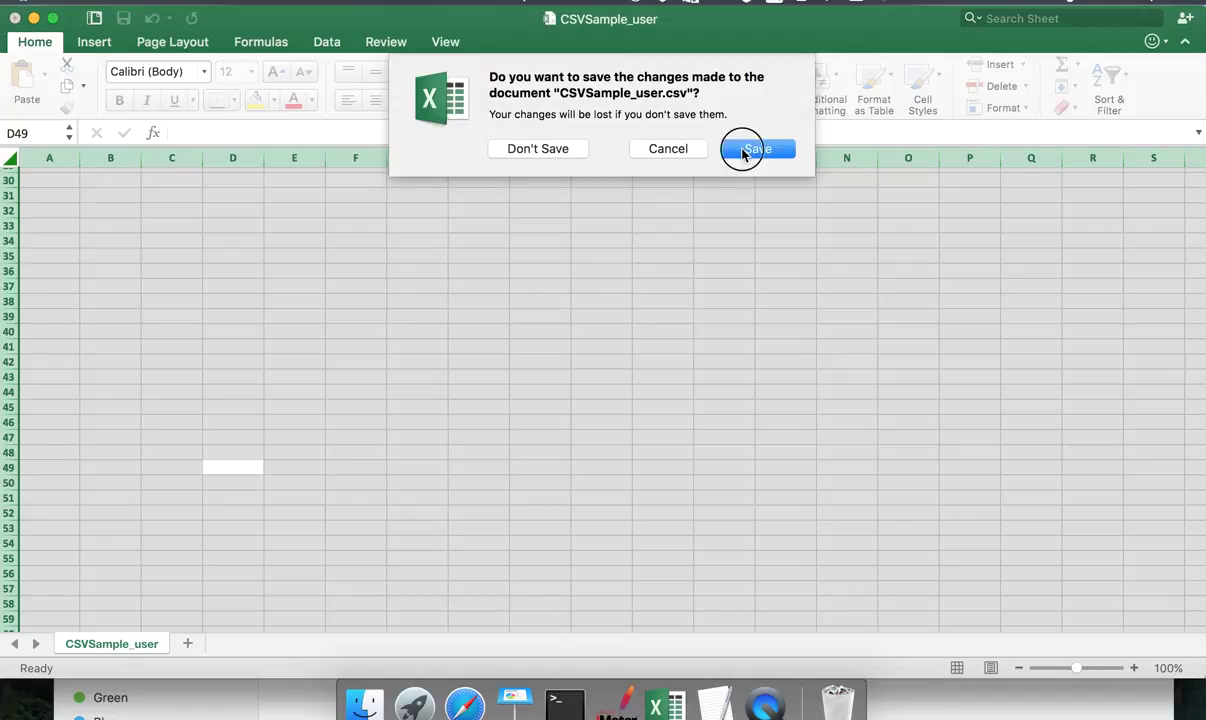
click(708, 304)
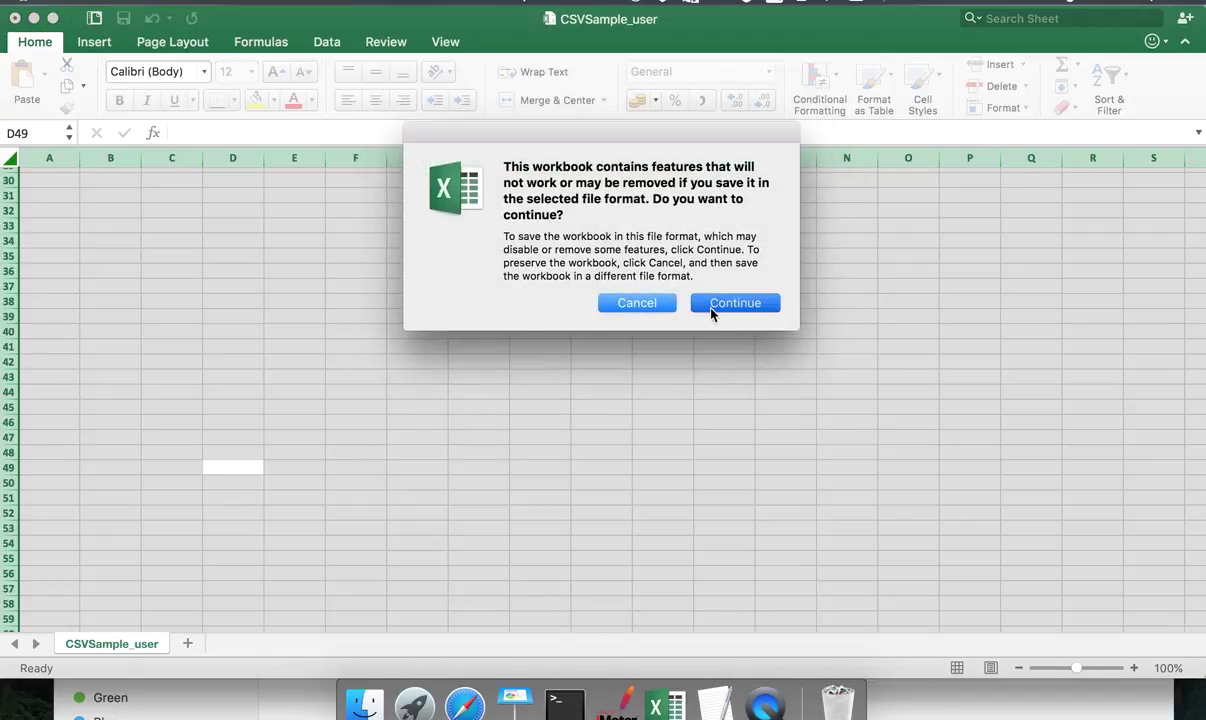
key(super+h)
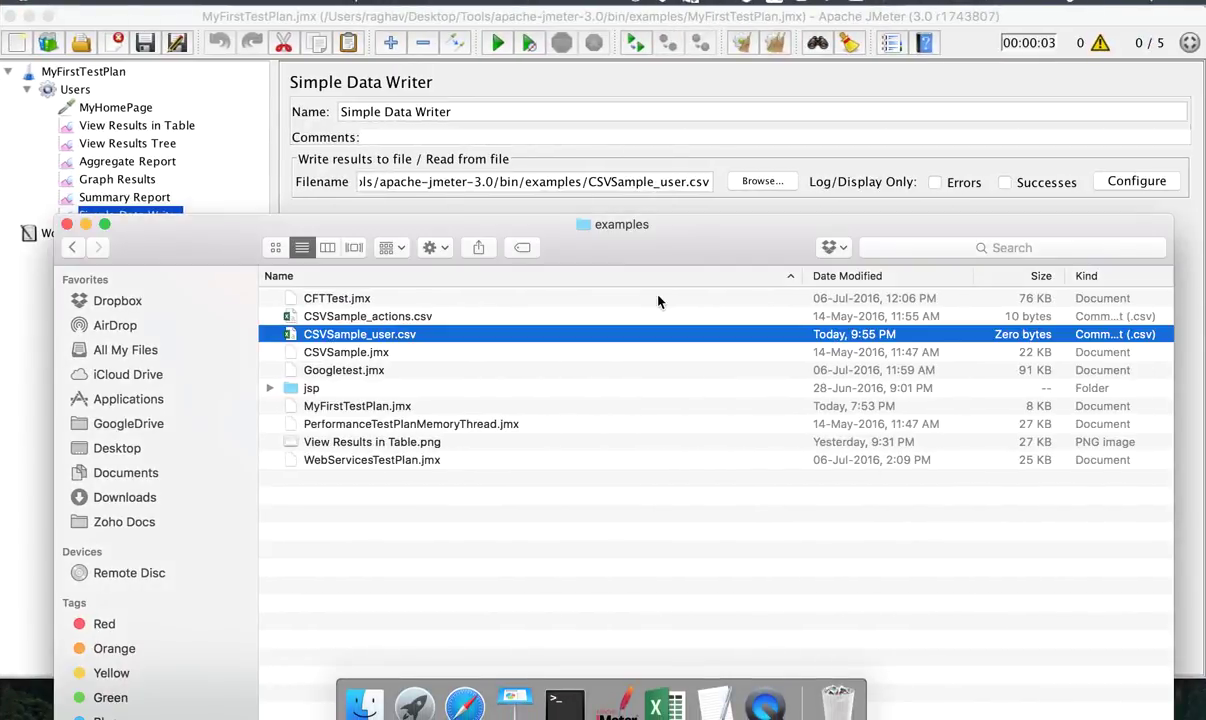
- Switch back to JMeter and run the test plan again
click(650, 157)
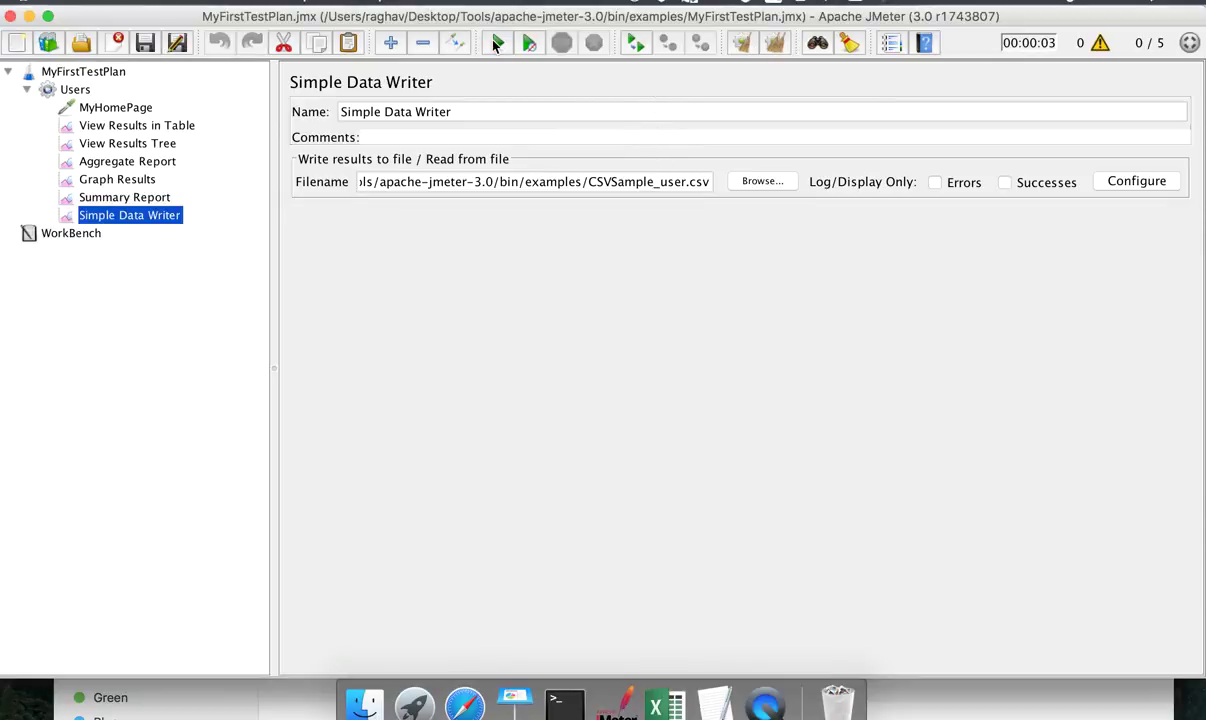
click(497, 44)
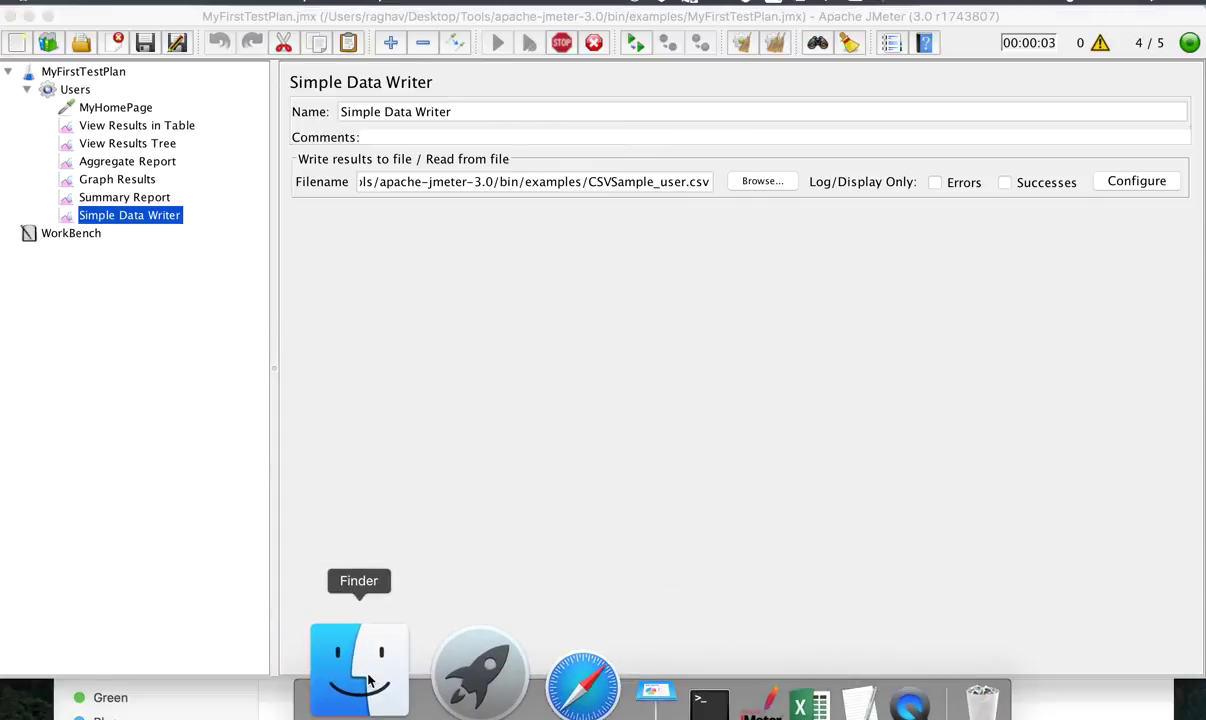
- Switch to Finder, reopen CSVSample_user.csv in Excel to examine the sample results written by the test, and close it
click(352, 666)
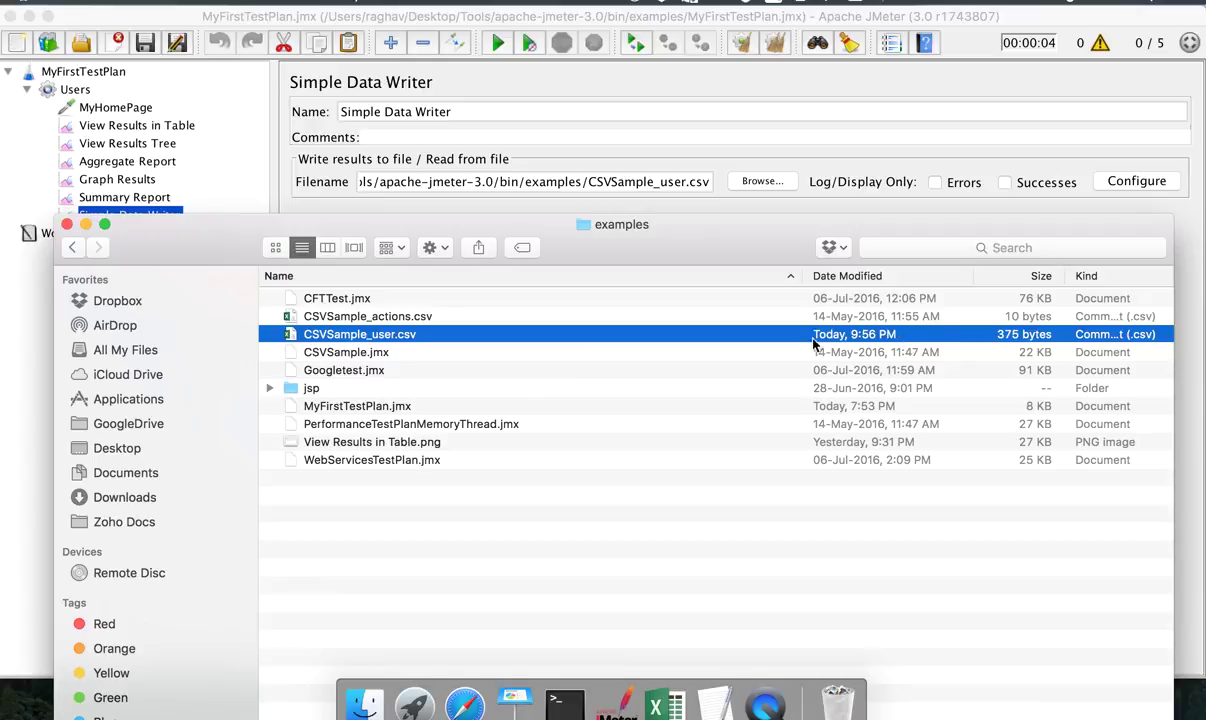
double_click(405, 338)
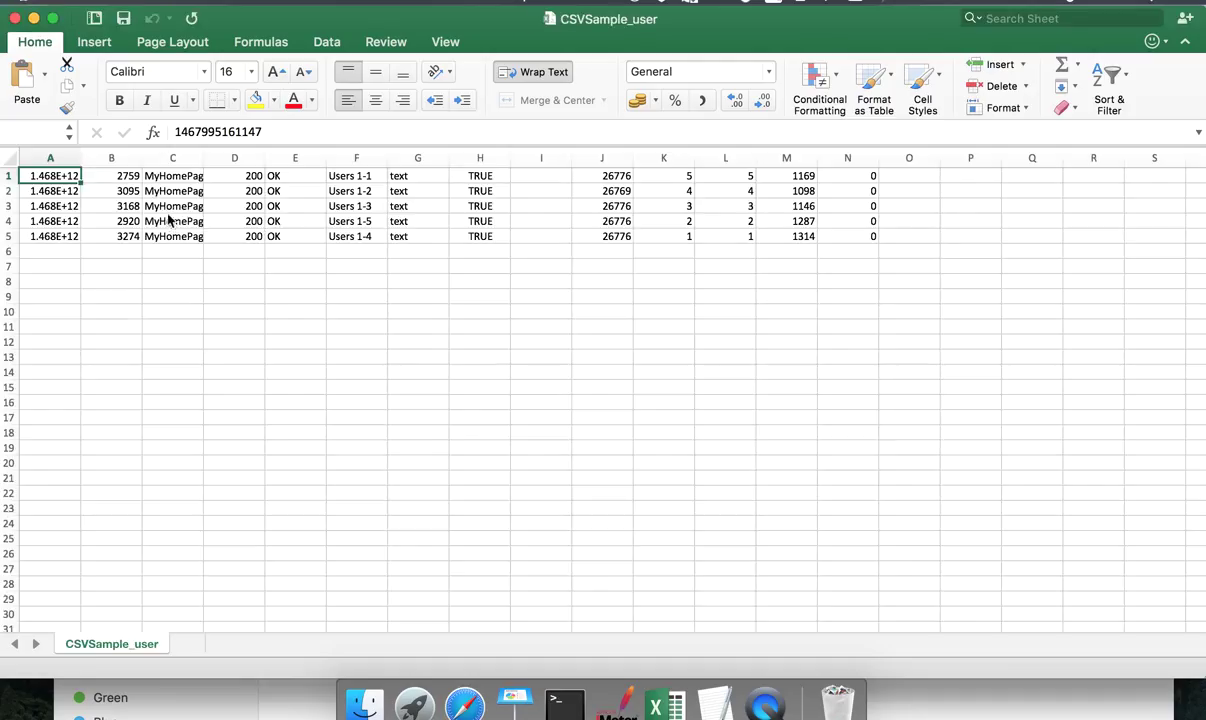
click(104, 180)
click(210, 190)
click(345, 203)
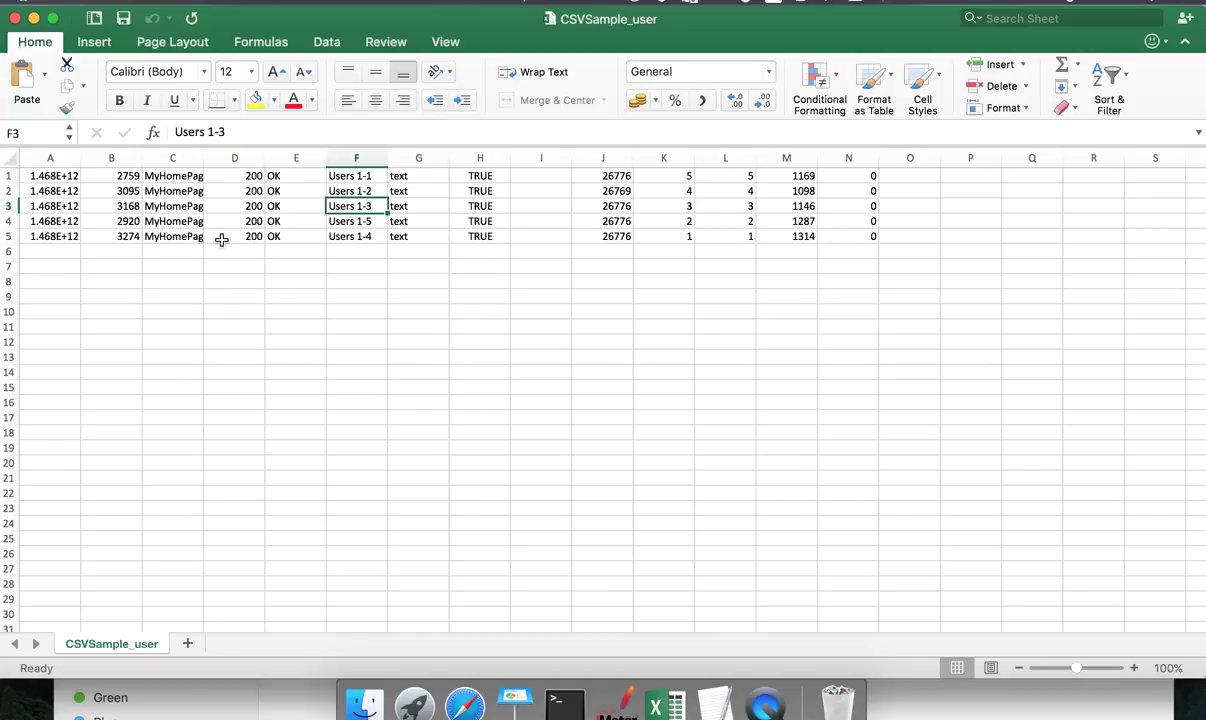
click(15, 19)
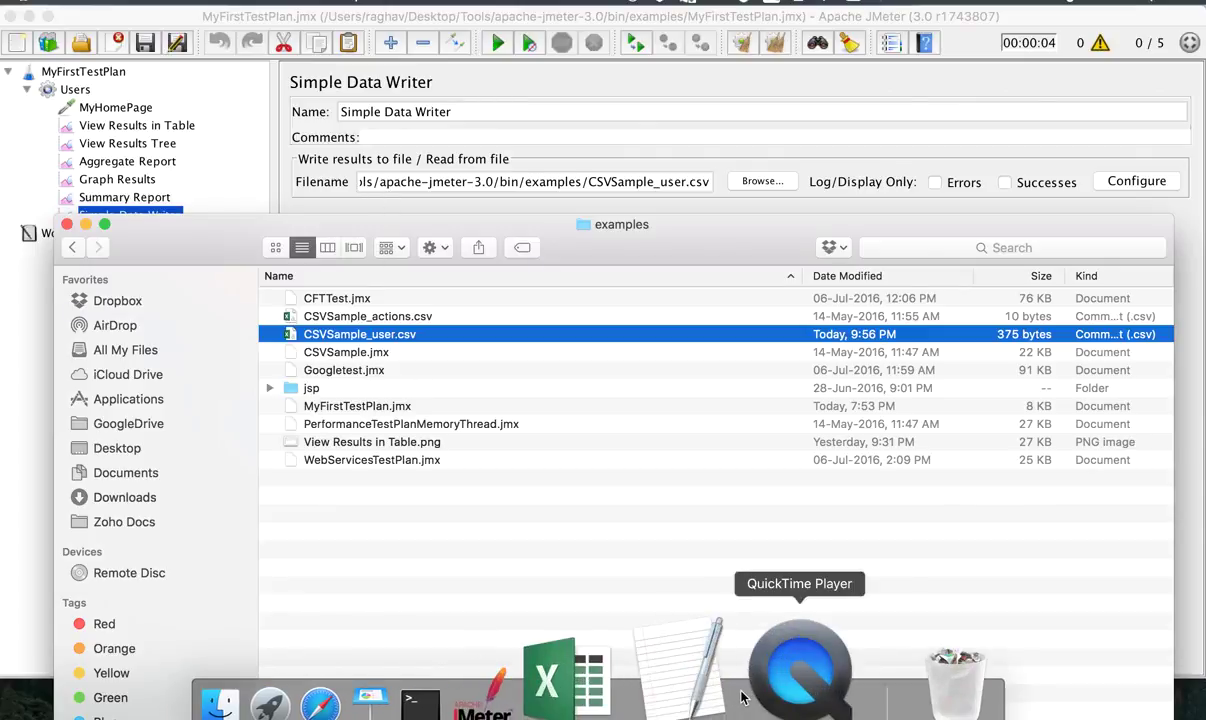
- Check the listener list in the TextEdit notes, then compare the Summary Report, Graph Results and Simple Data Writer listeners in JMeter
click(700, 660)
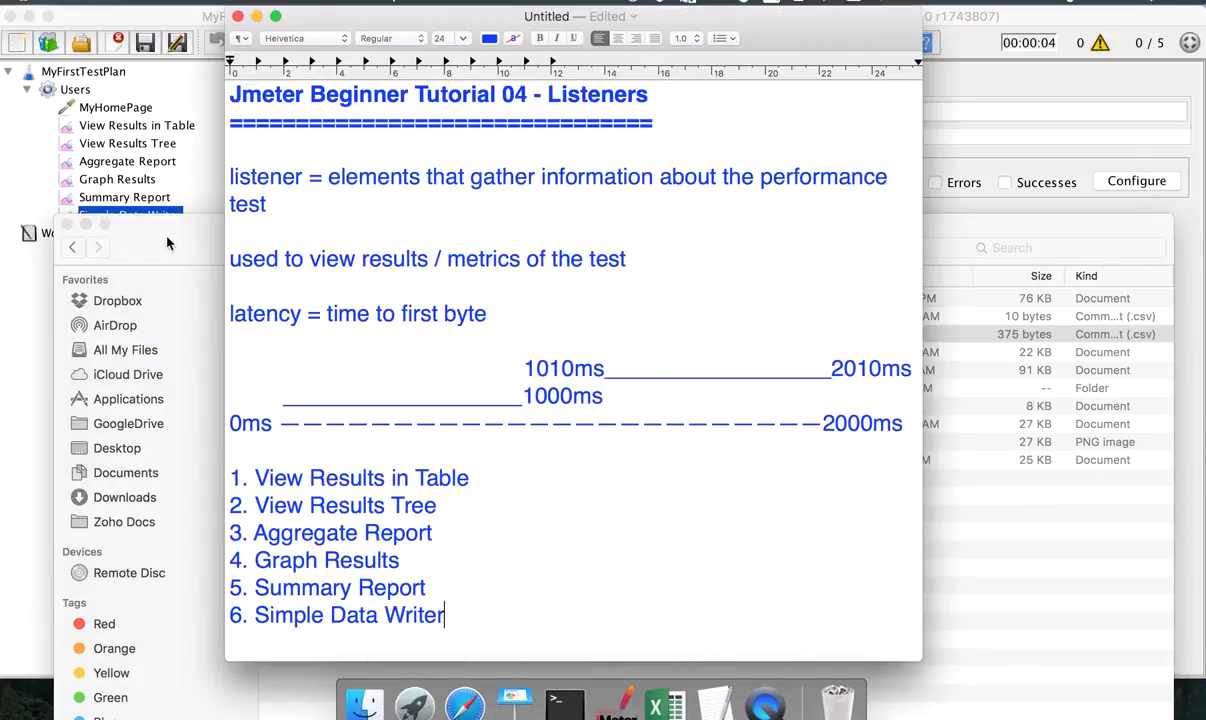
click(132, 190)
click(131, 198)
click(138, 215)
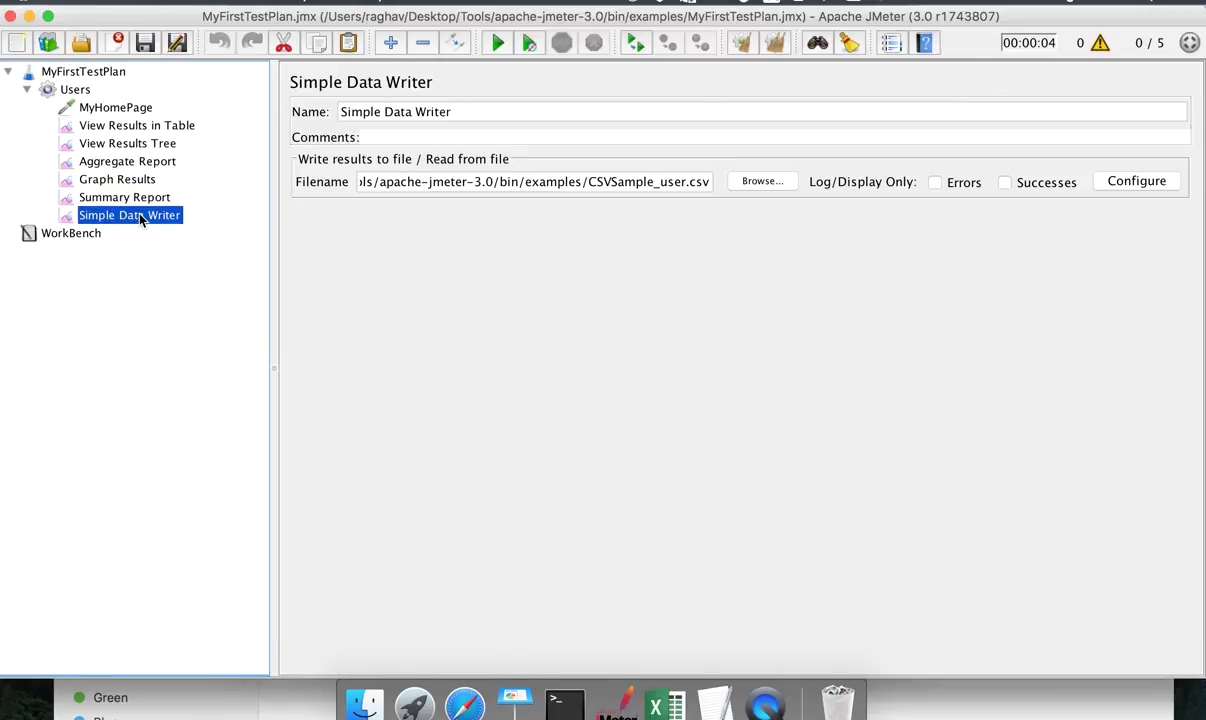
click(130, 197)
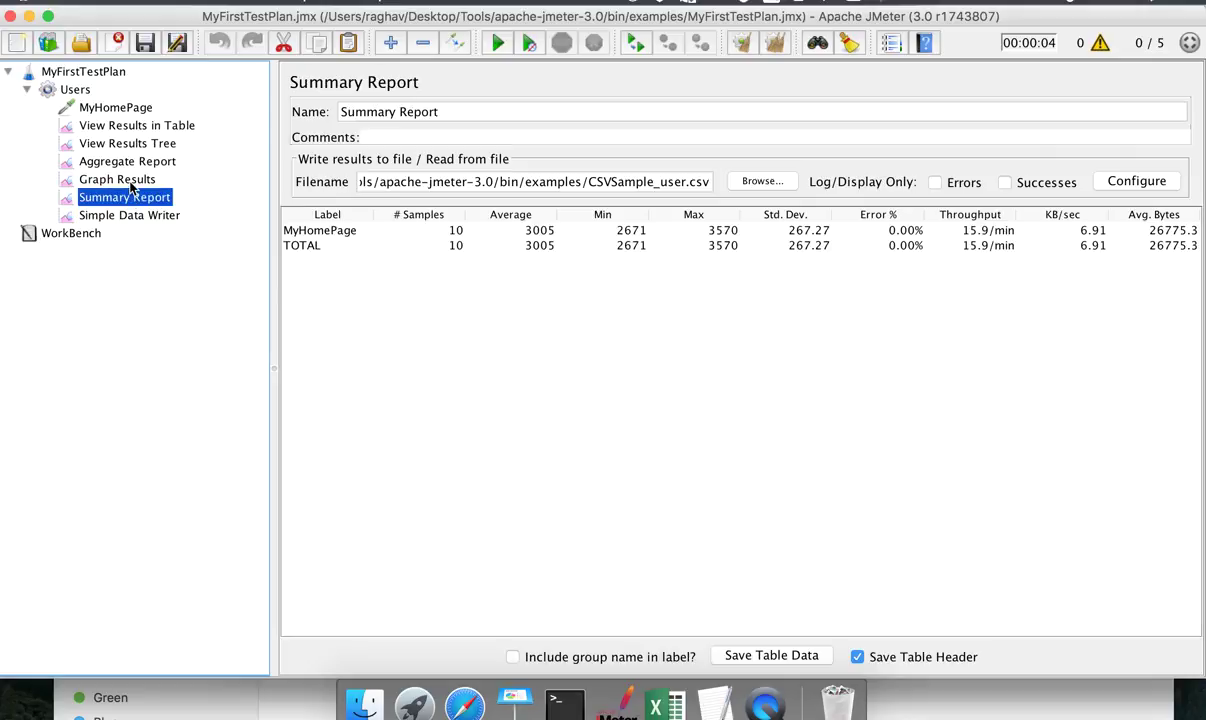
click(131, 181)
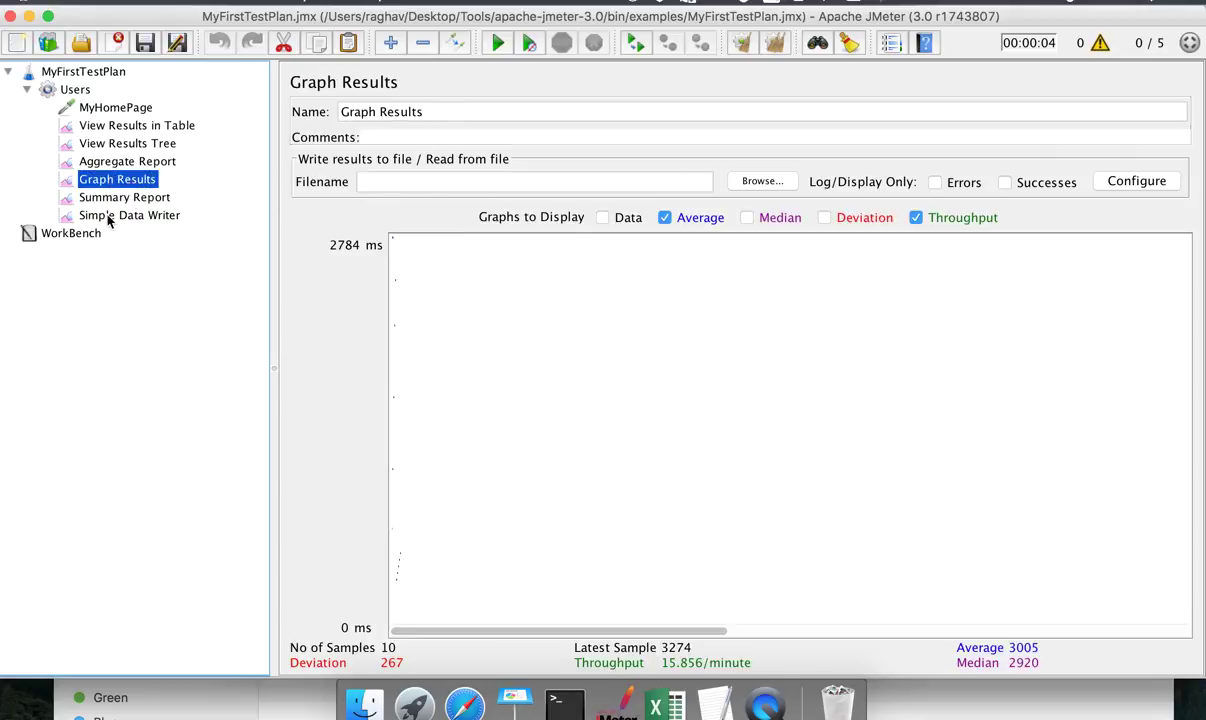
click(109, 217)
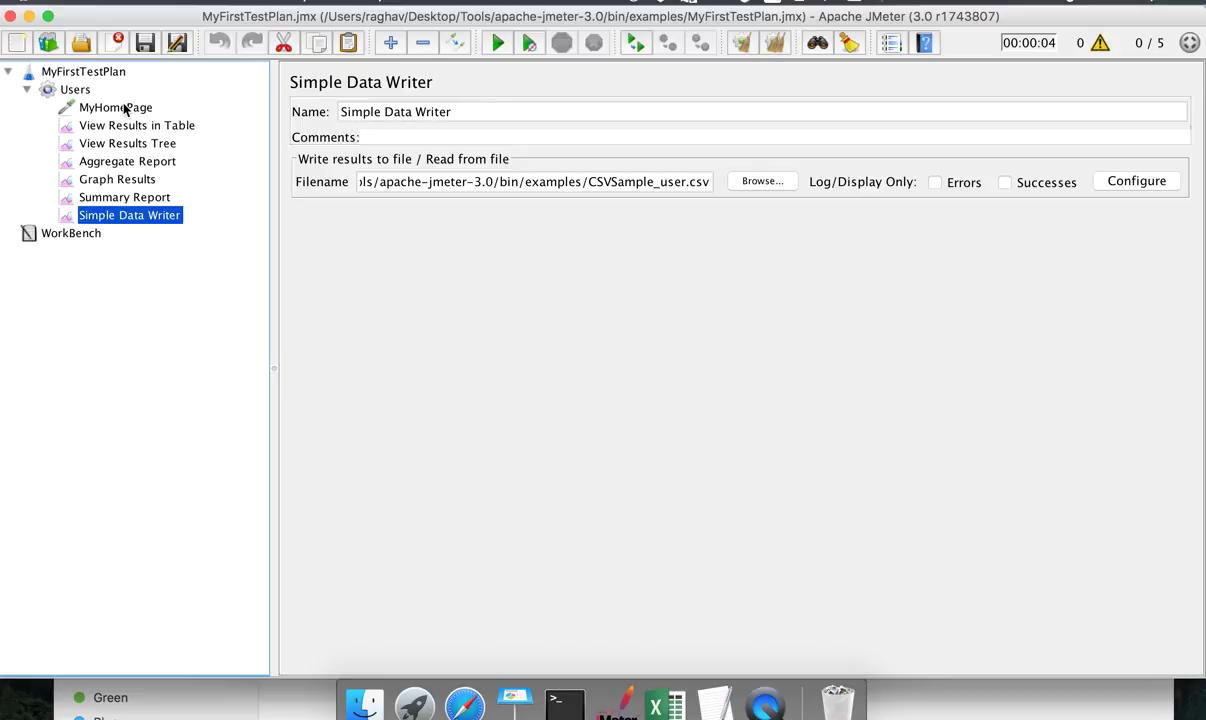
- Switch to the TextEdit notes on listeners
click(715, 650)
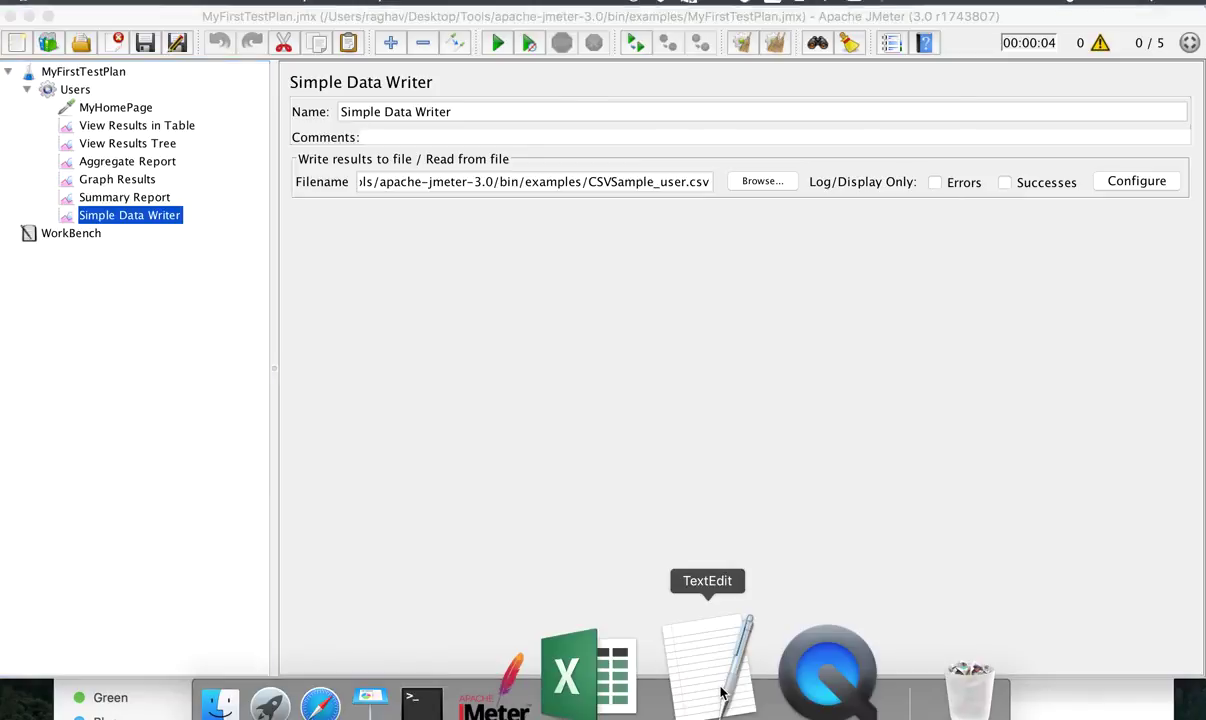